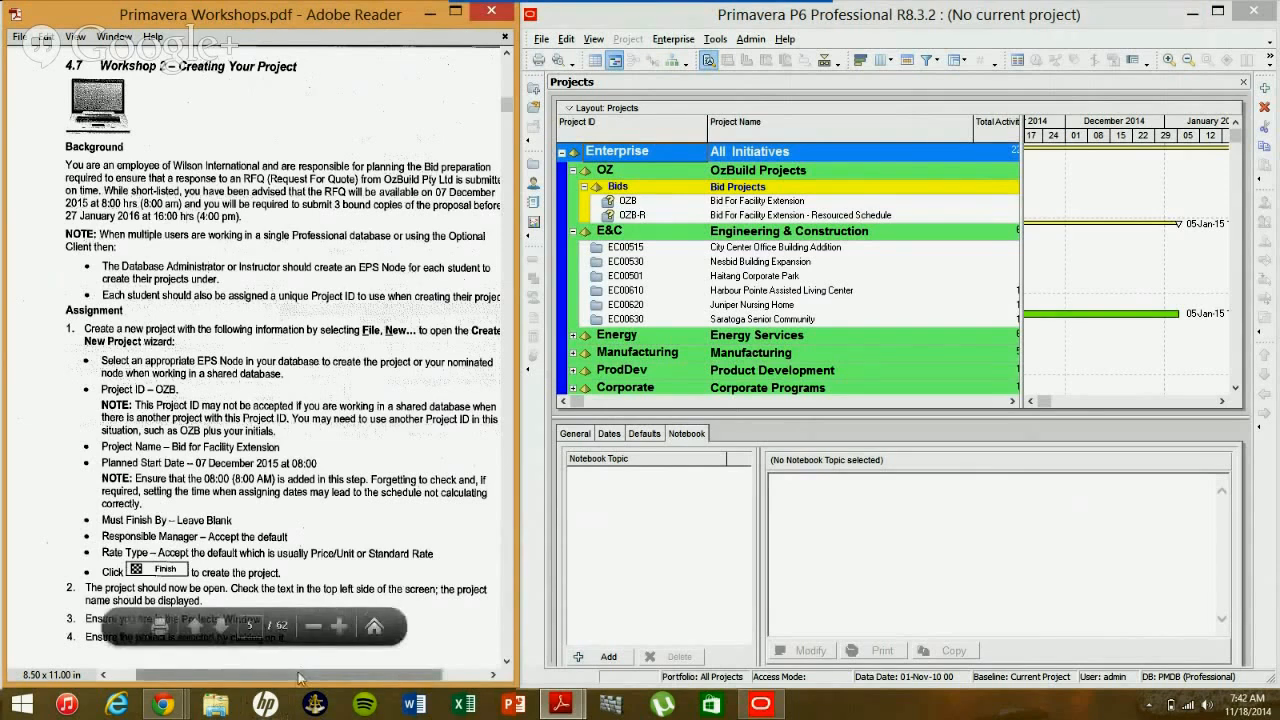
- Read the Workshop 2 assignment on creating the project in the PDF
drag(299, 674, 315, 670)
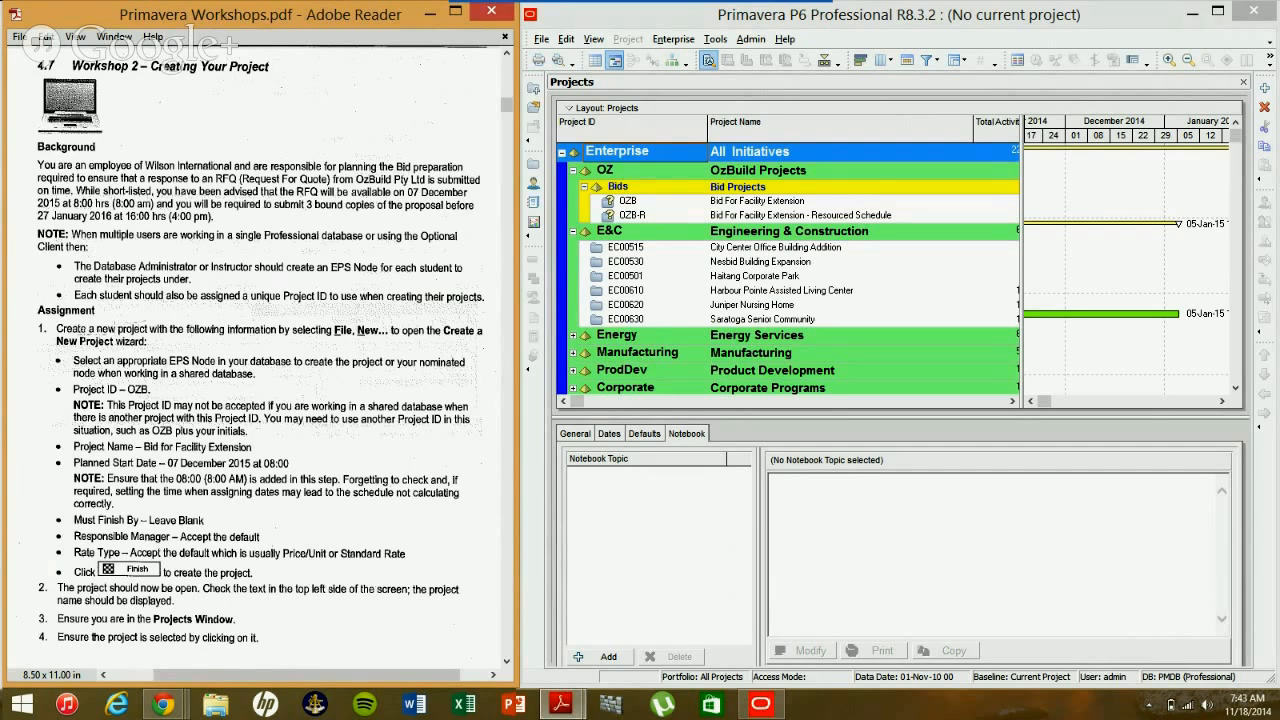
scroll(75, 283, down, 2)
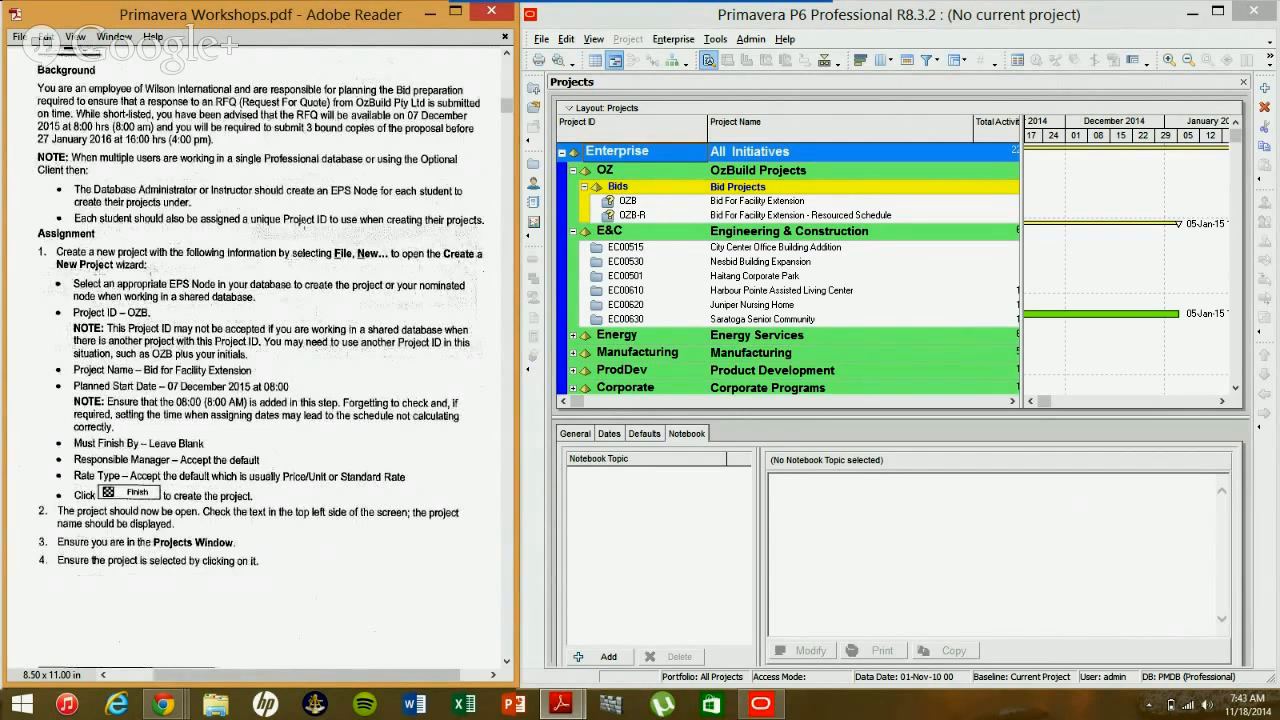
click(645, 263)
click(541, 39)
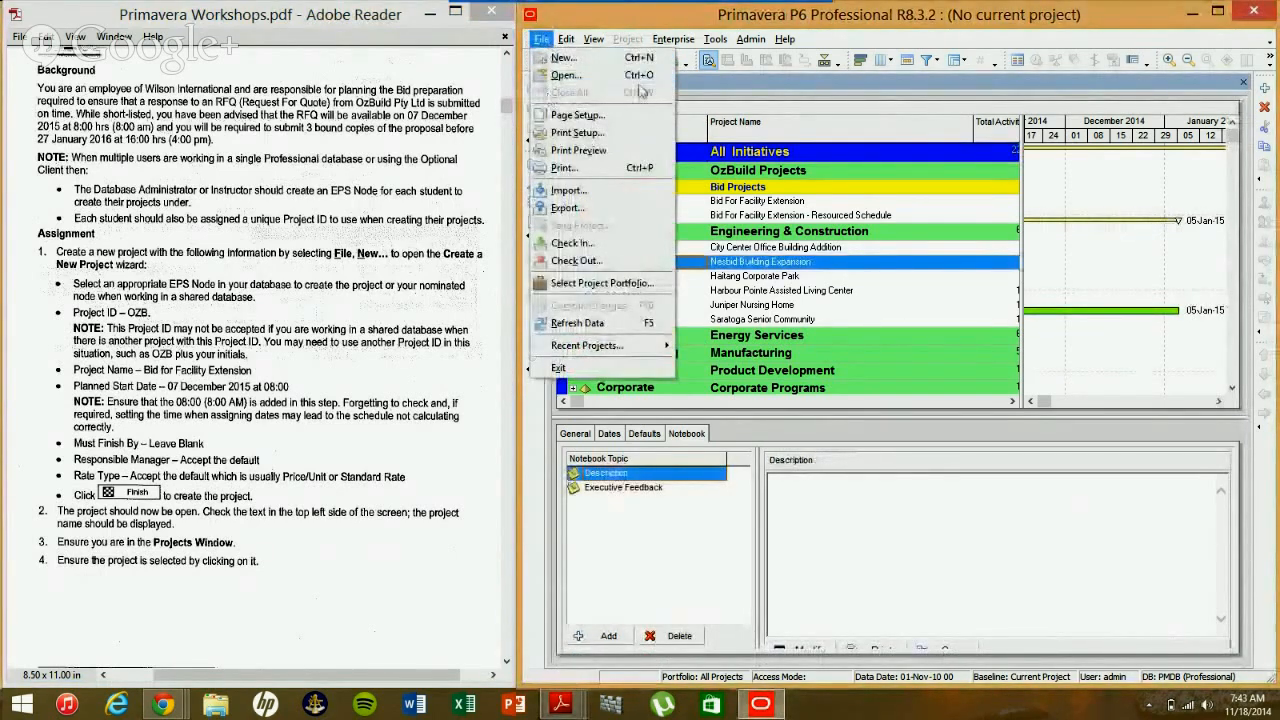
click(566, 58)
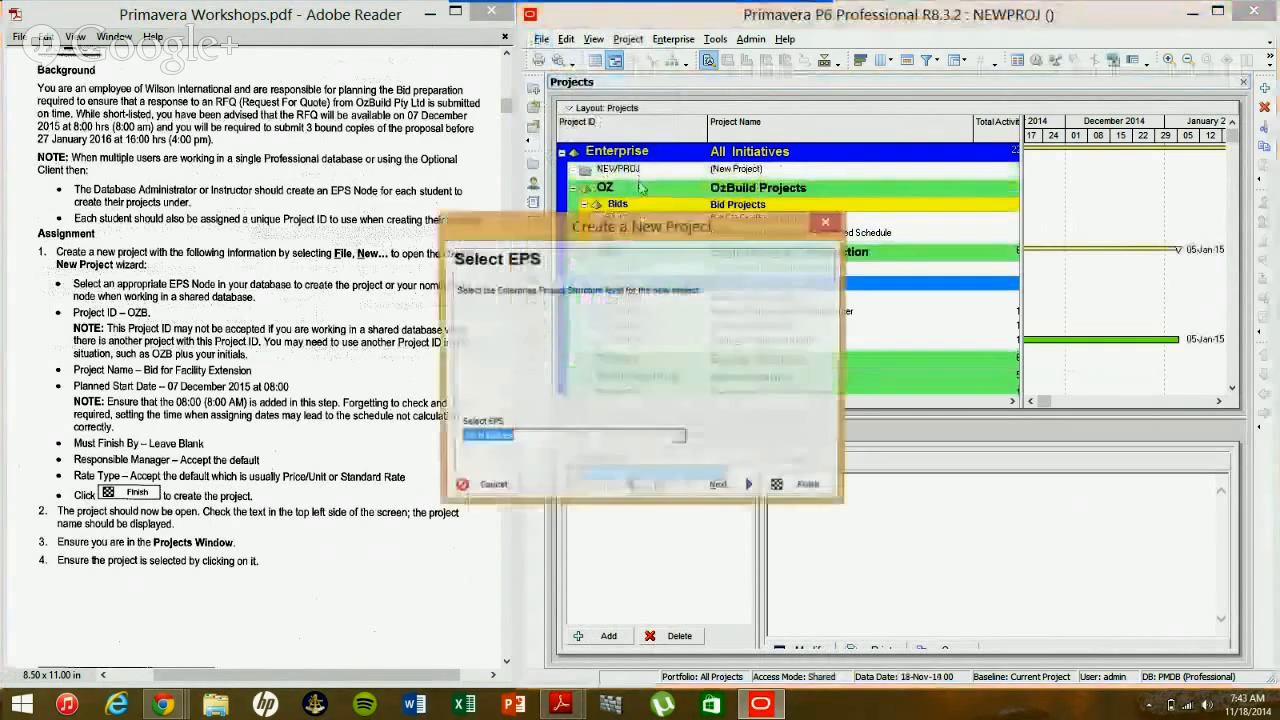
drag(608, 229, 747, 187)
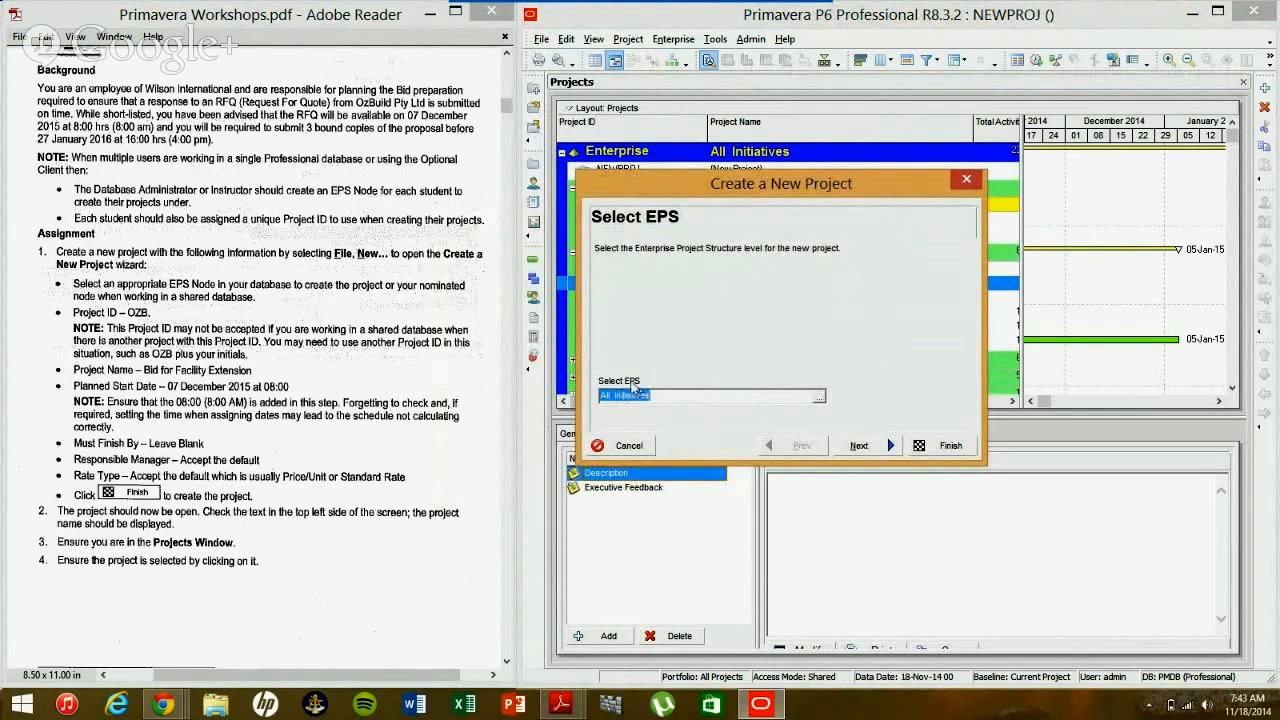
click(964, 180)
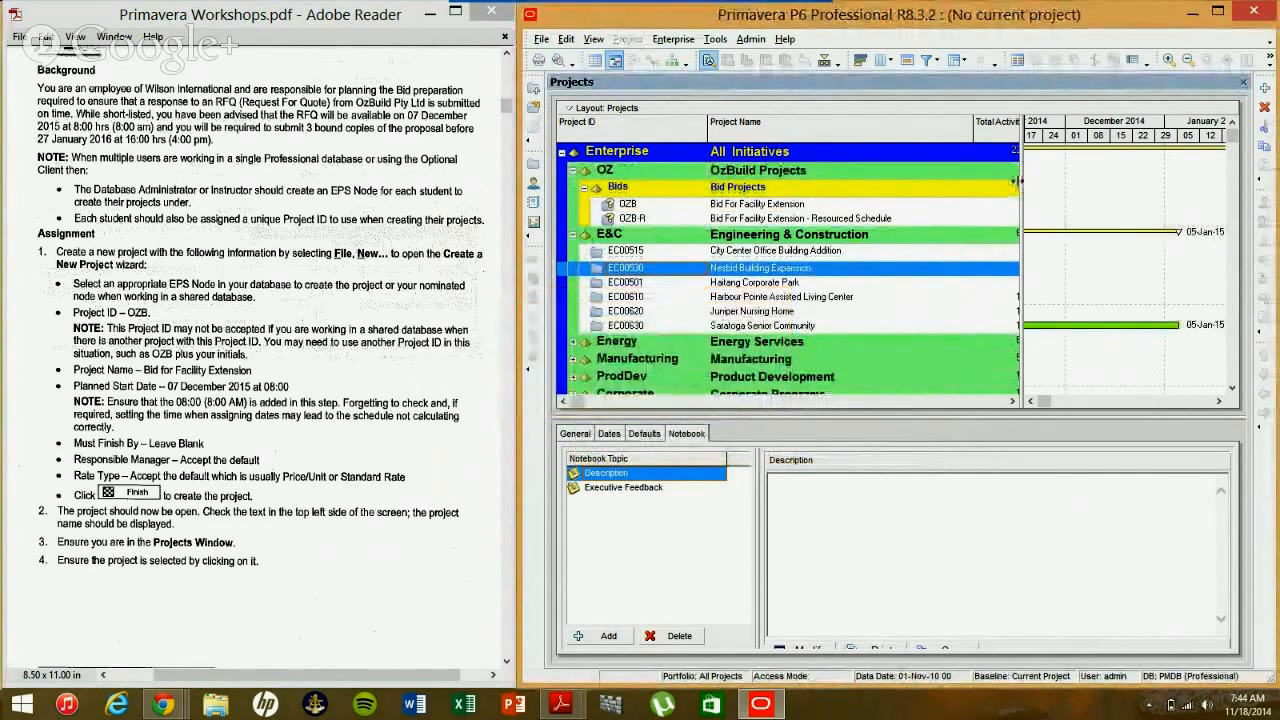
- Widen the projects table to show the Strategic Priority column, and collapse the E&C and OZ nodes
drag(1100, 171, 1108, 170)
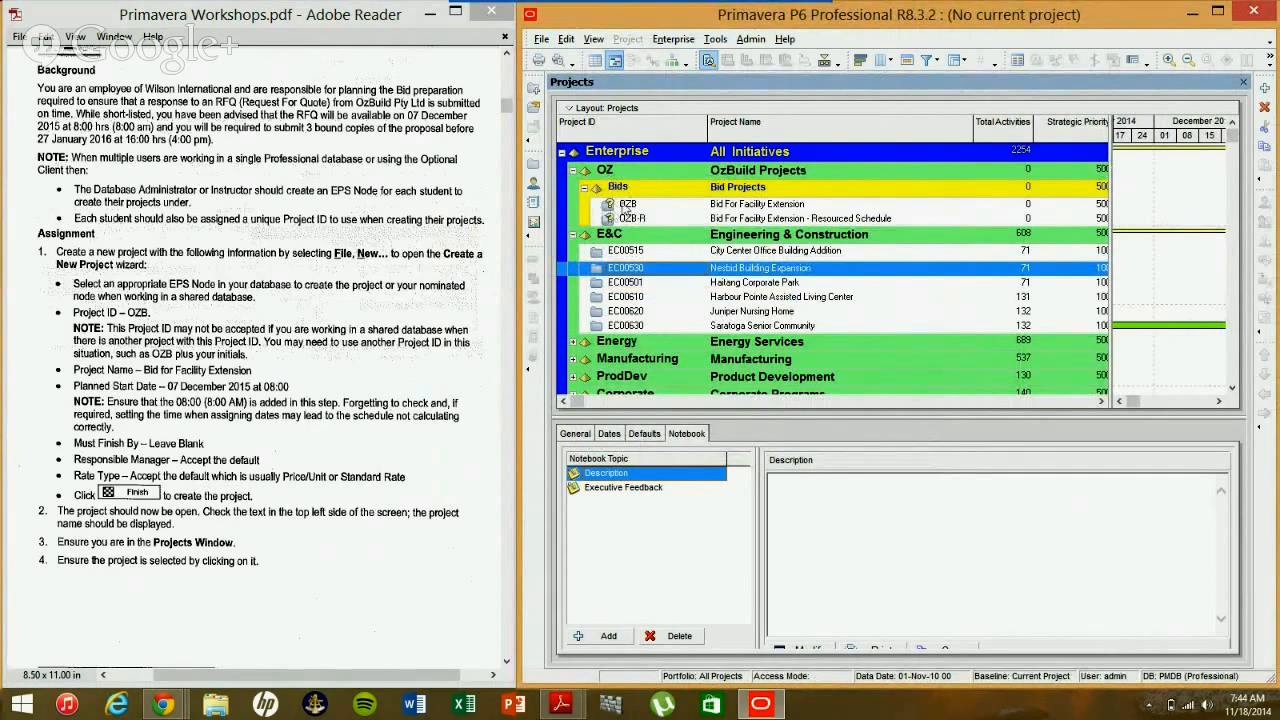
click(733, 206)
click(726, 220)
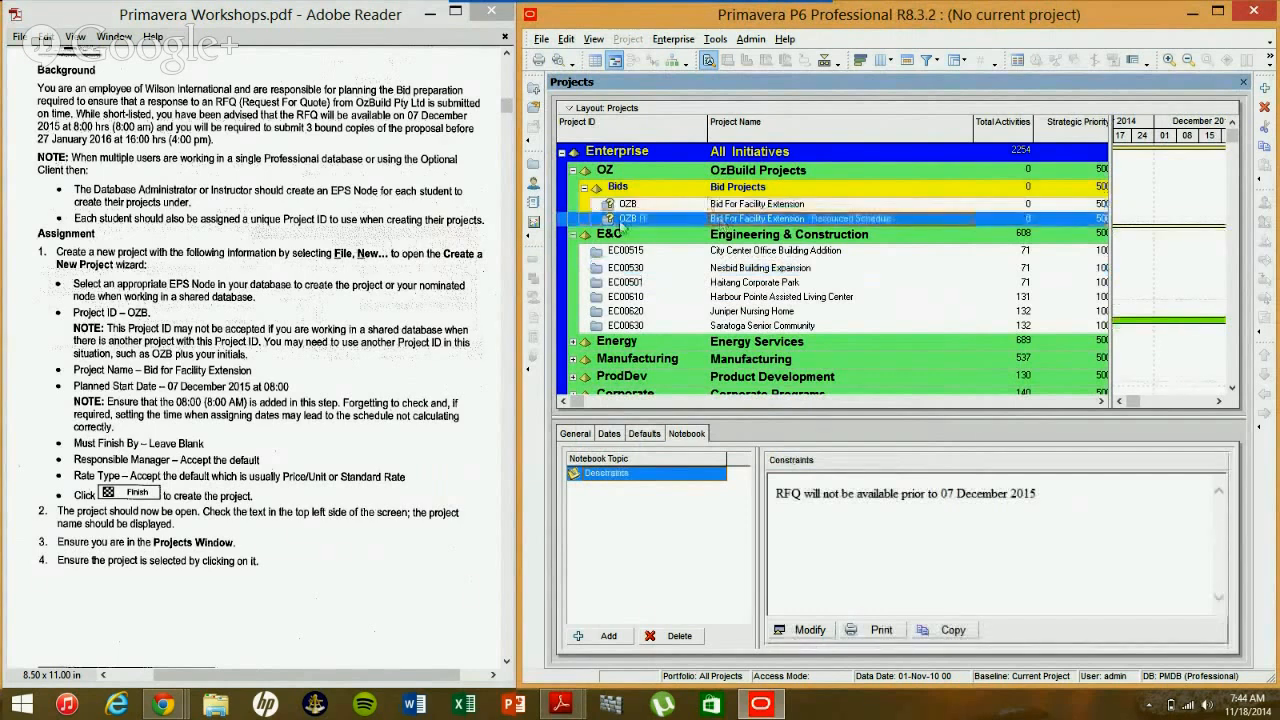
click(576, 238)
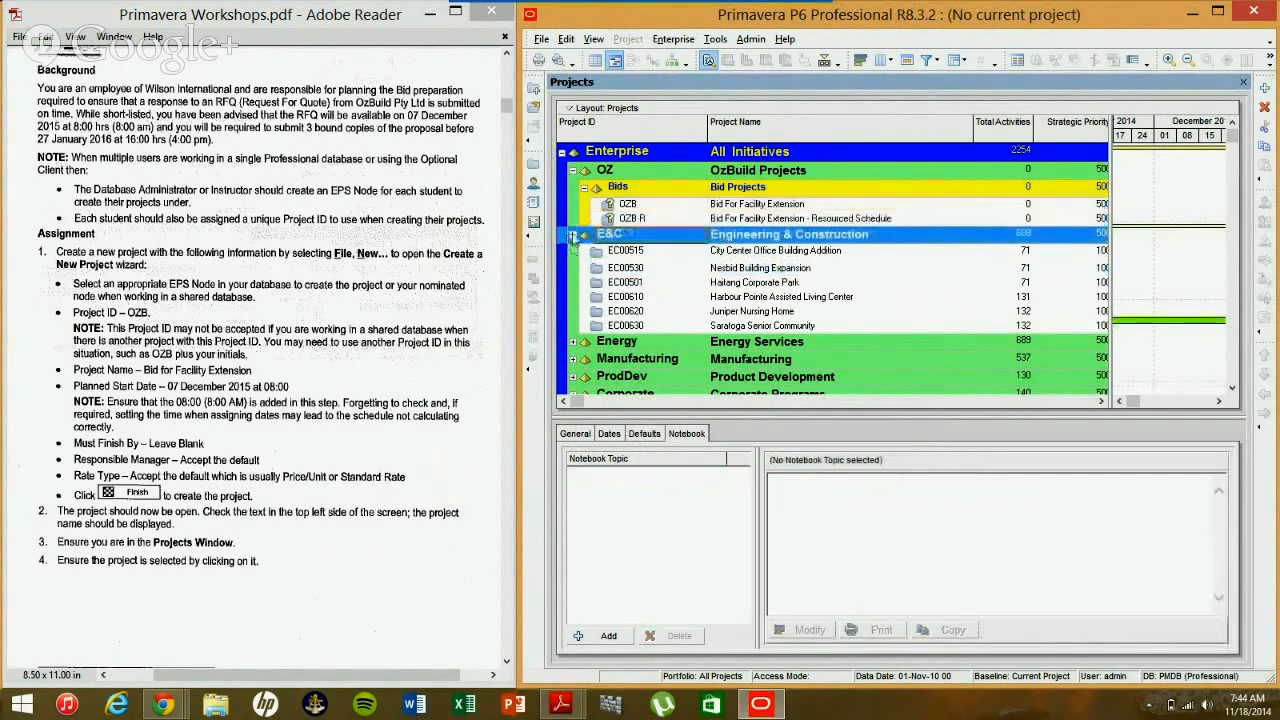
click(572, 235)
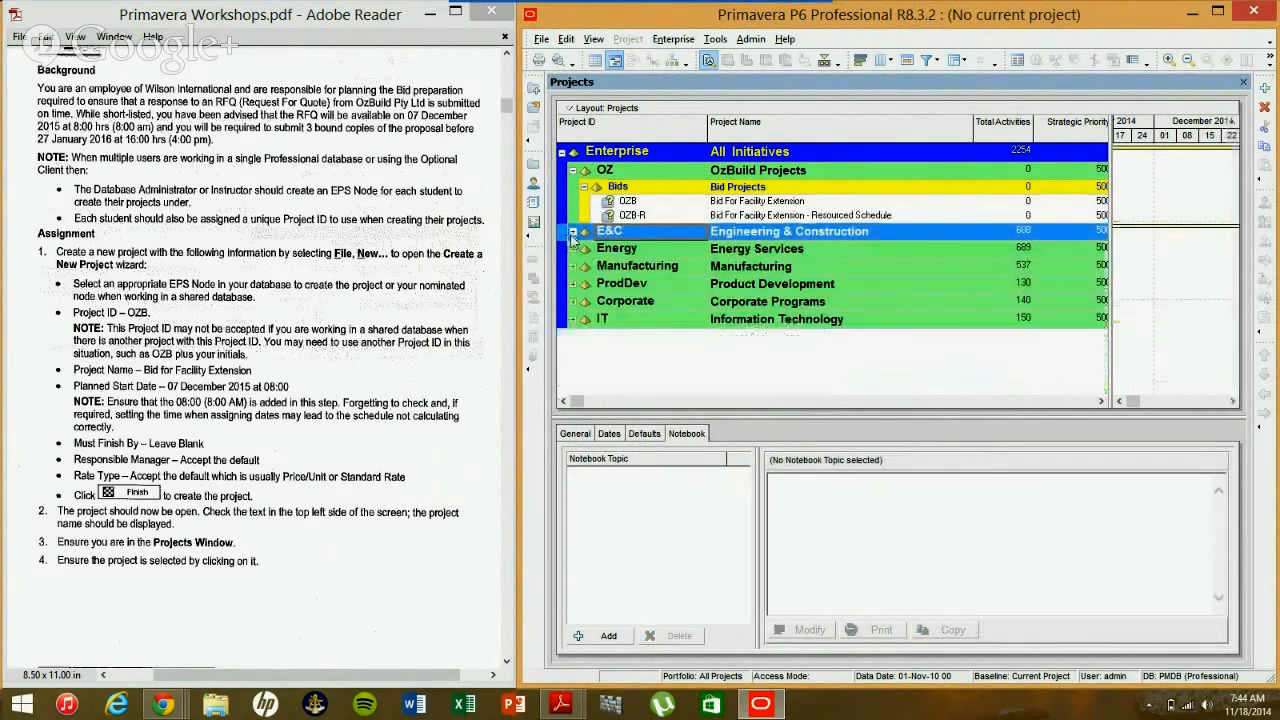
click(572, 170)
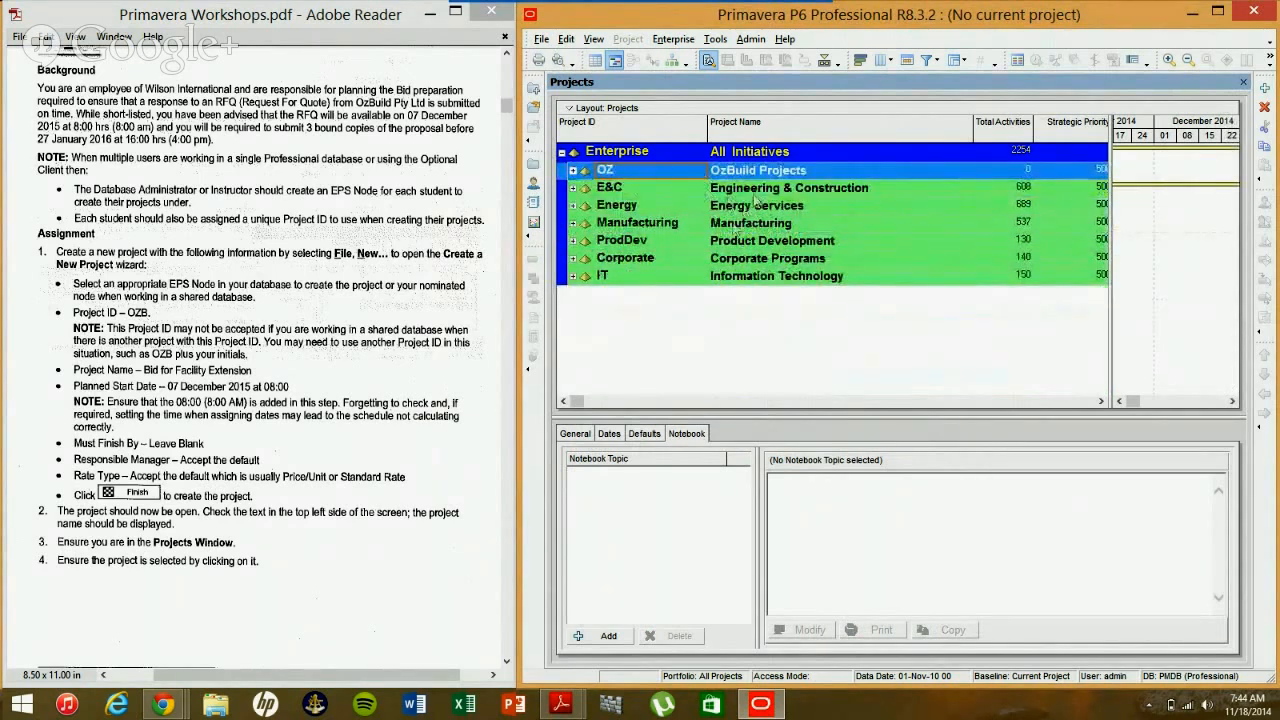
- Expand the Information Technology node and examine the projects under Line of Business 1 and Line of Business 2
click(572, 276)
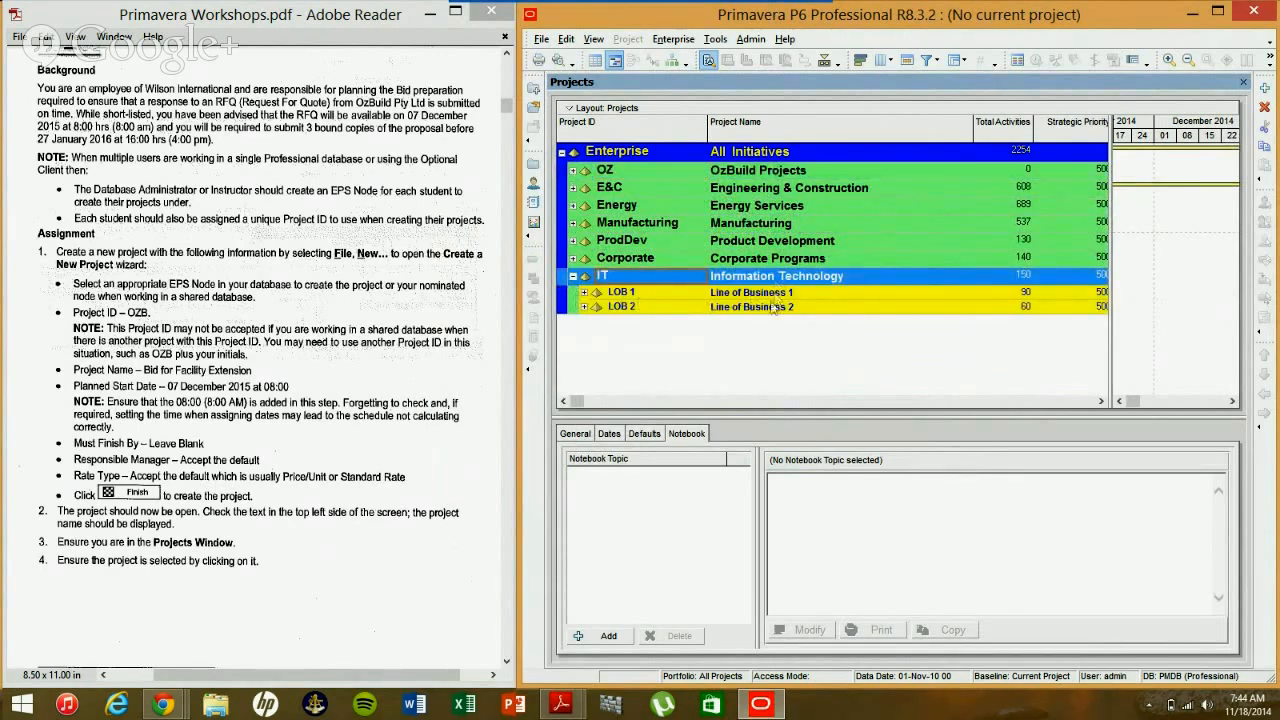
click(584, 292)
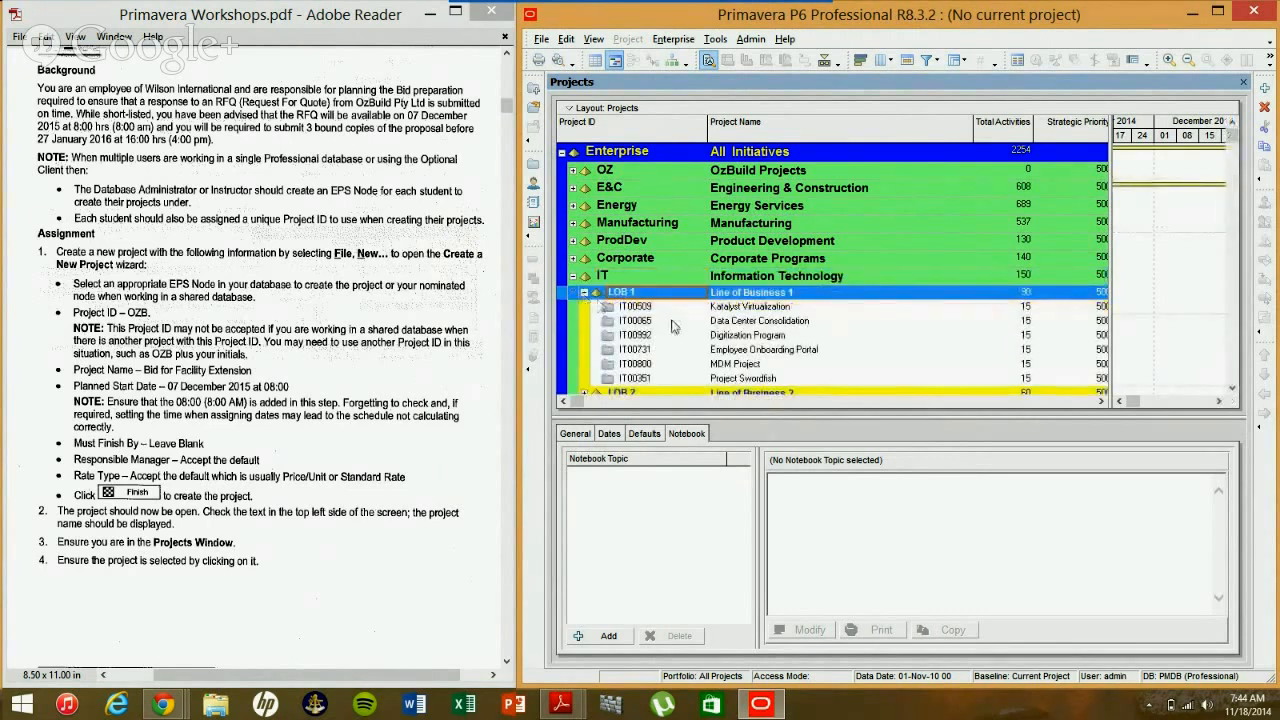
click(584, 292)
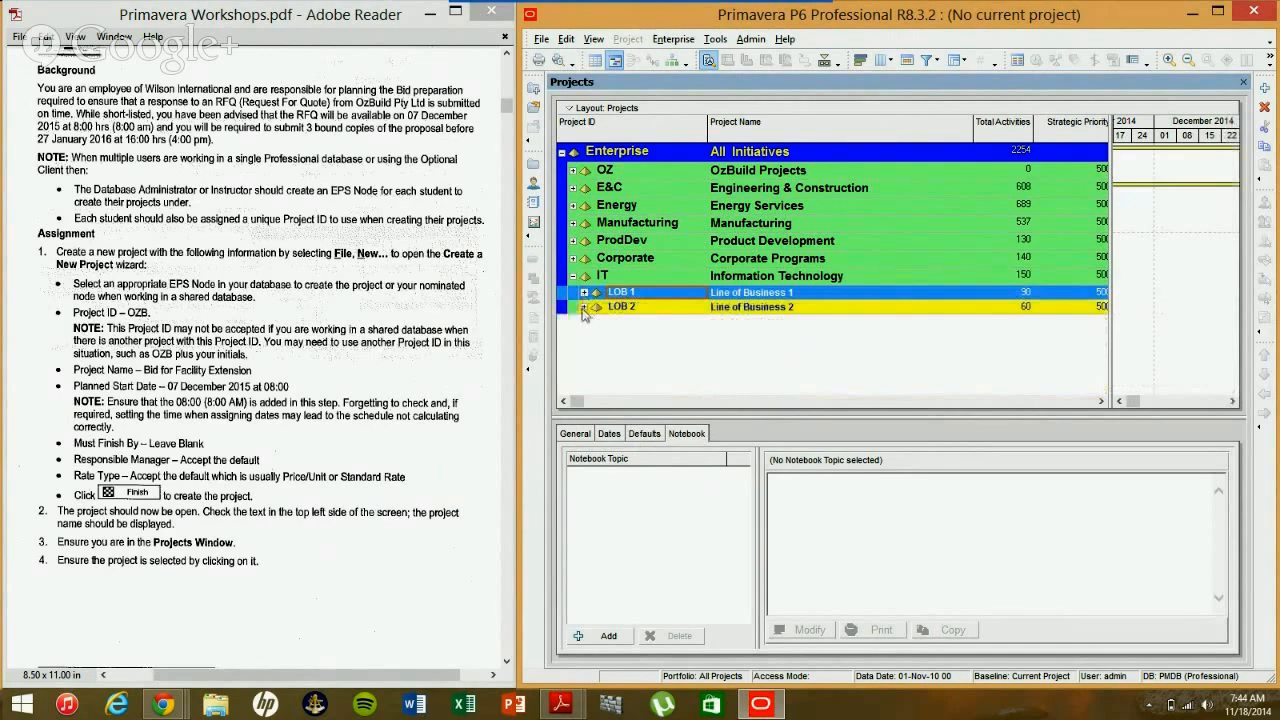
click(584, 306)
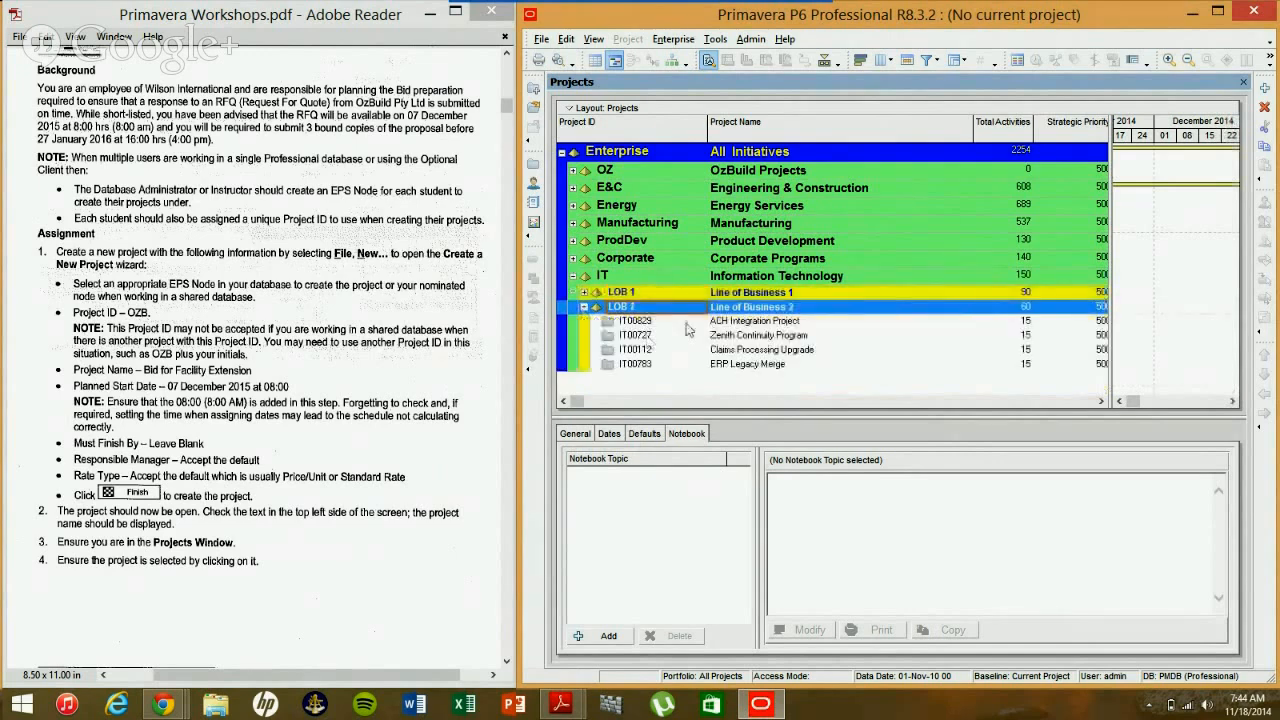
click(584, 307)
- Open the Enterprise Project Structure and collapse its OZ, ProdDev, Corporate and IT nodes
click(664, 40)
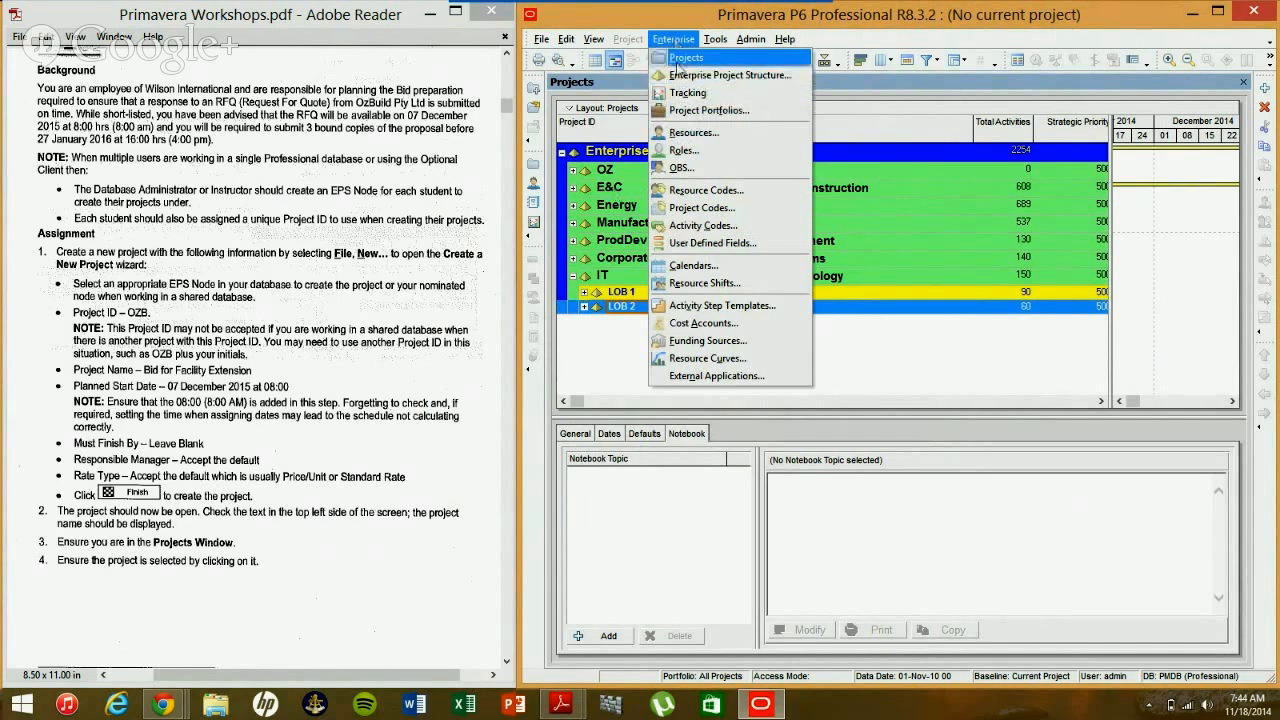
click(678, 80)
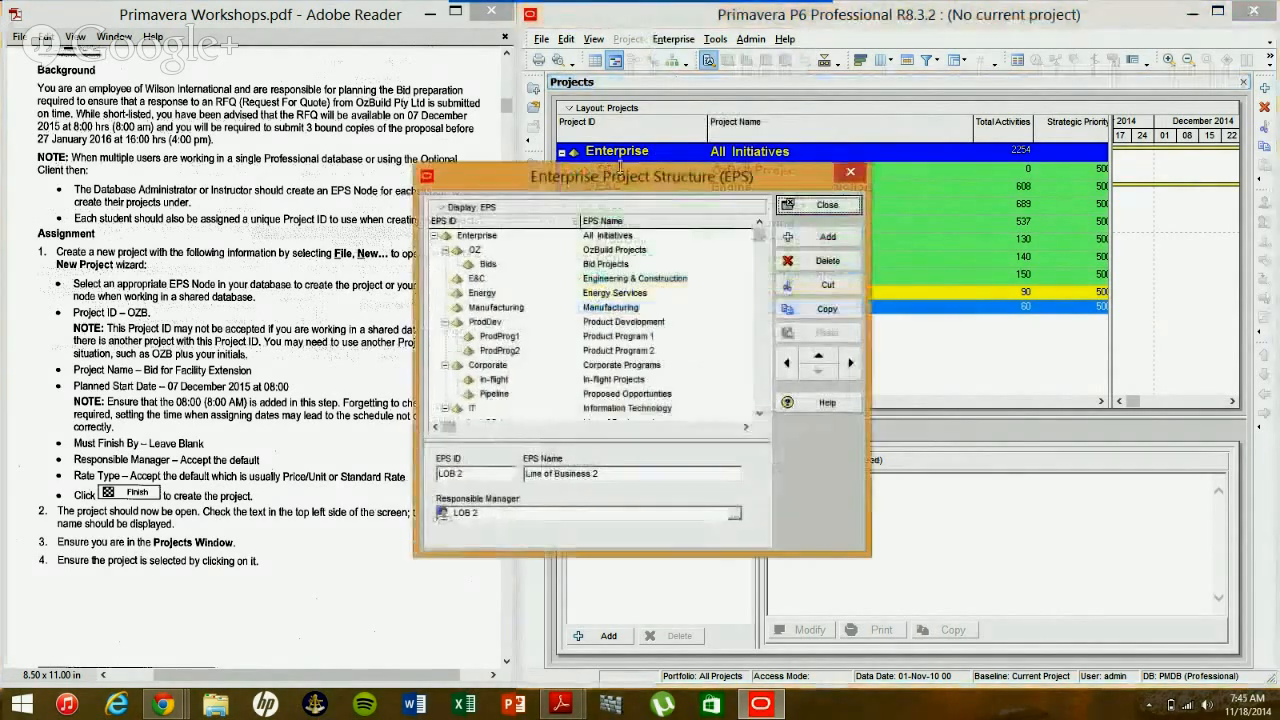
drag(678, 150, 765, 120)
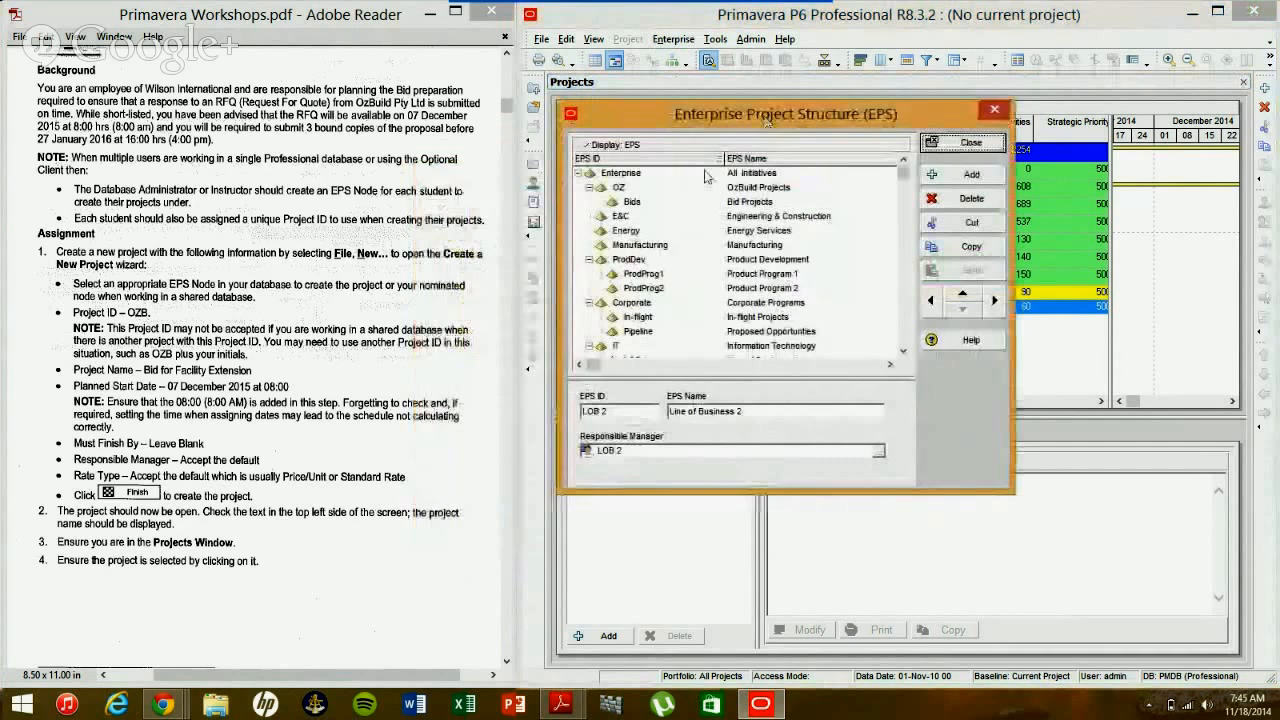
click(588, 188)
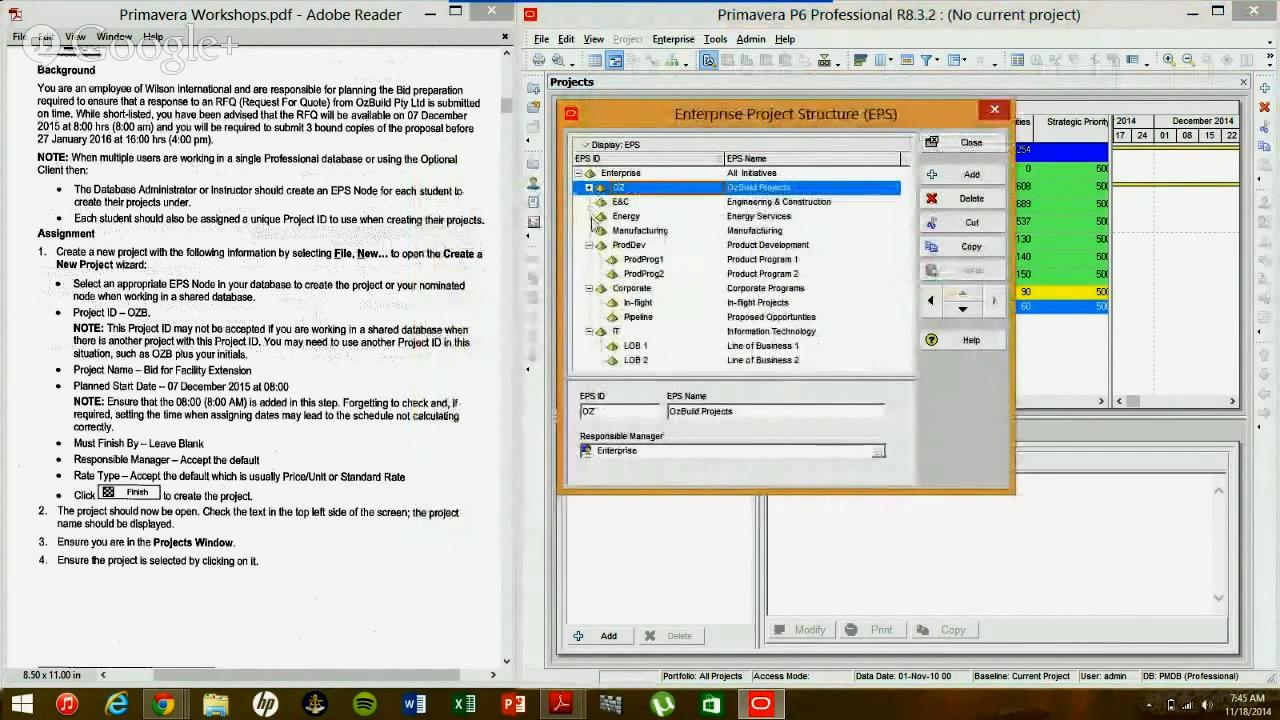
click(607, 176)
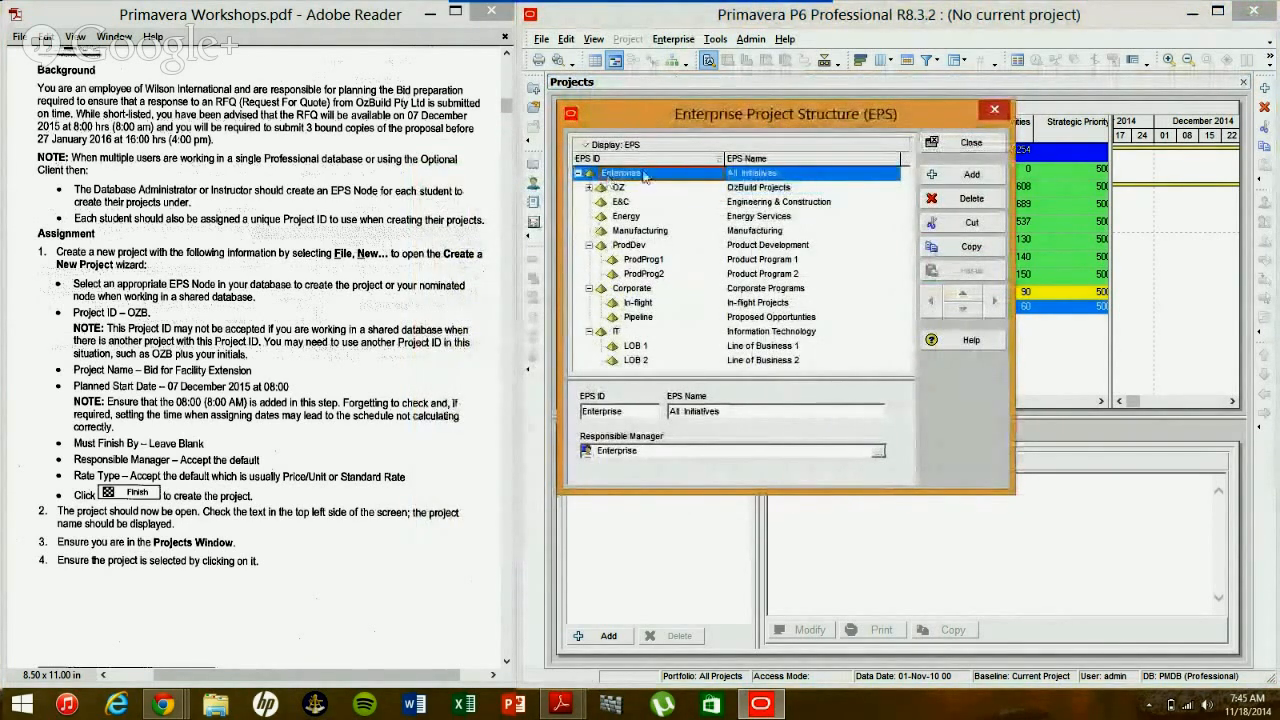
click(588, 245)
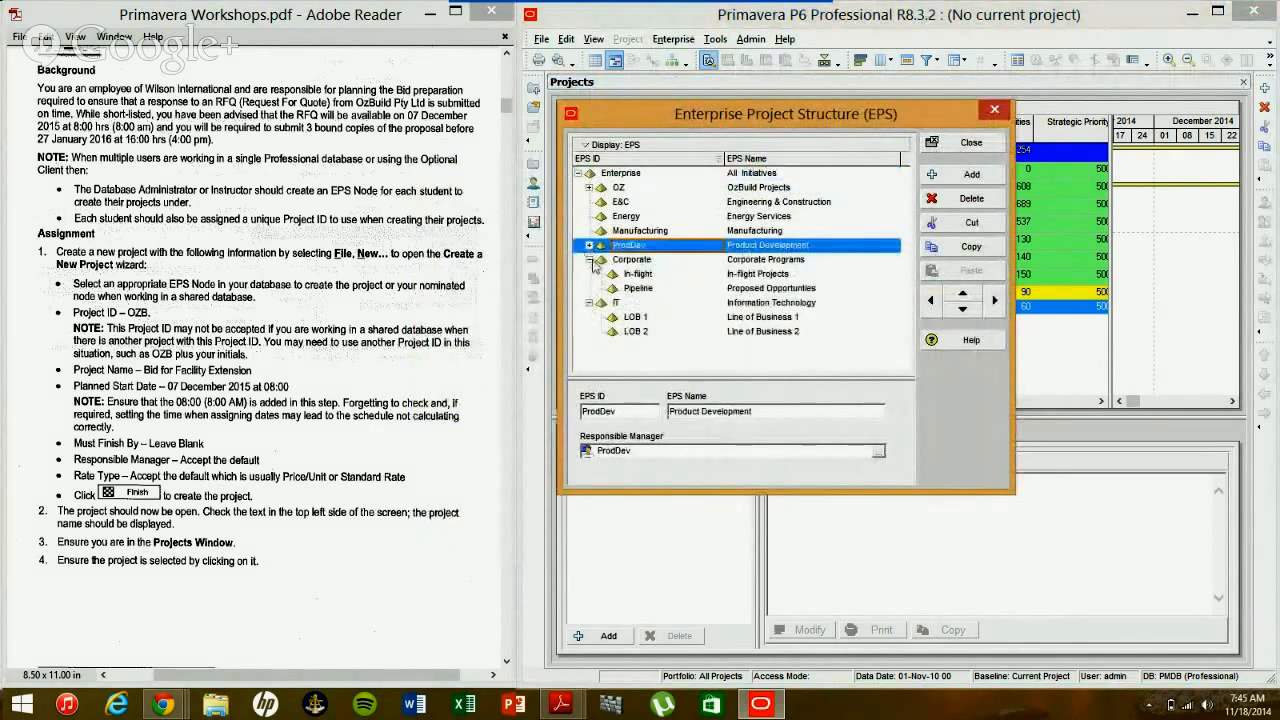
click(589, 260)
click(589, 274)
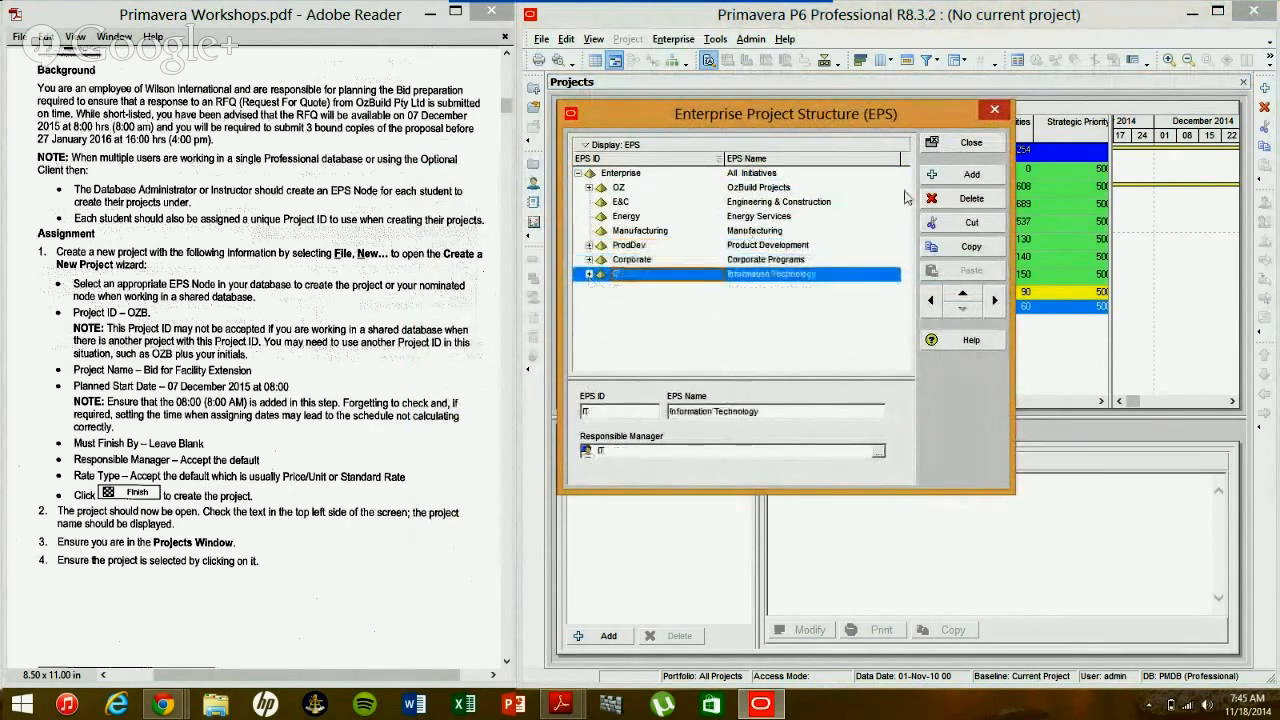
- Add a new EPS node and indent it under Information Technology, alongside LOB 1 and LOB 2
click(933, 176)
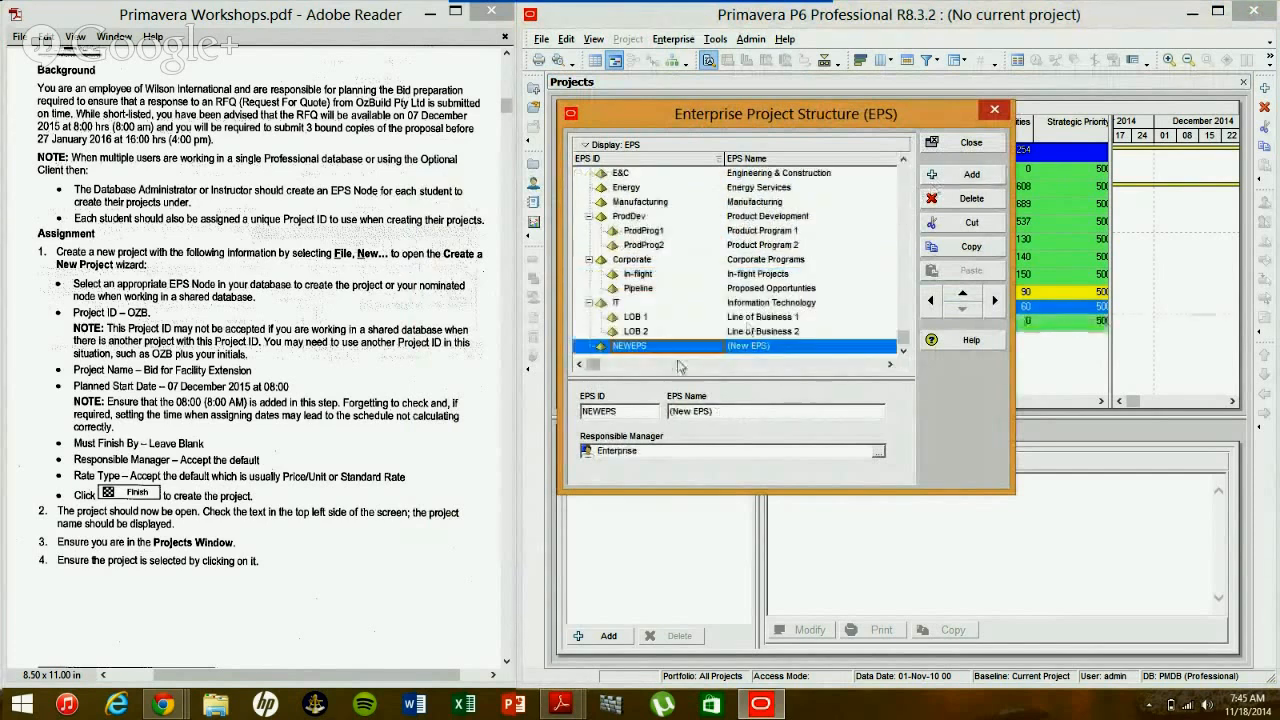
click(661, 336)
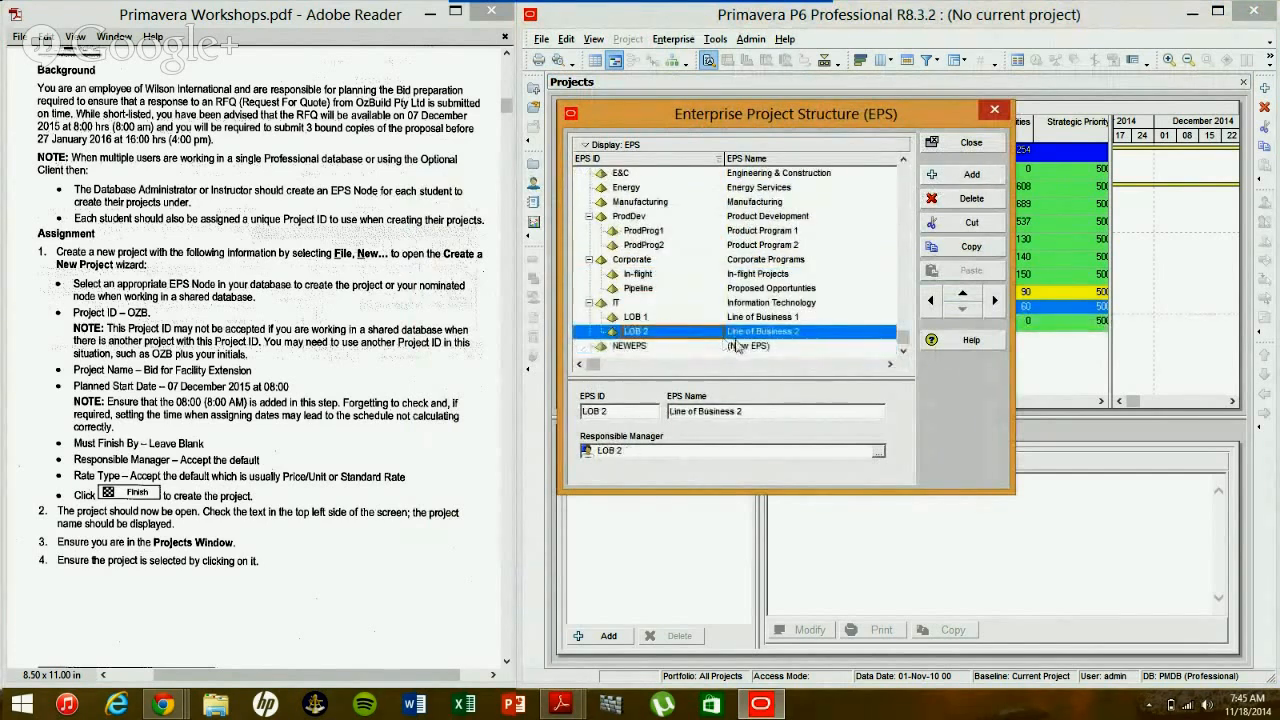
click(738, 350)
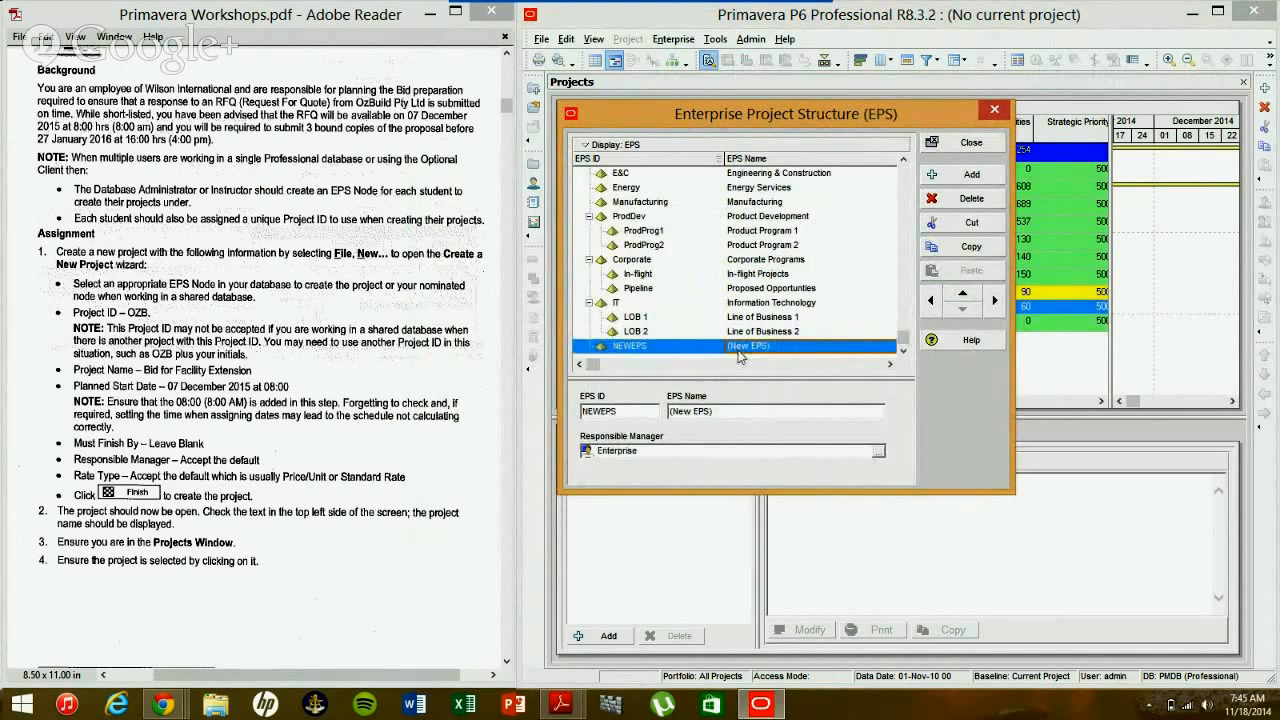
key(ctrl+Right)
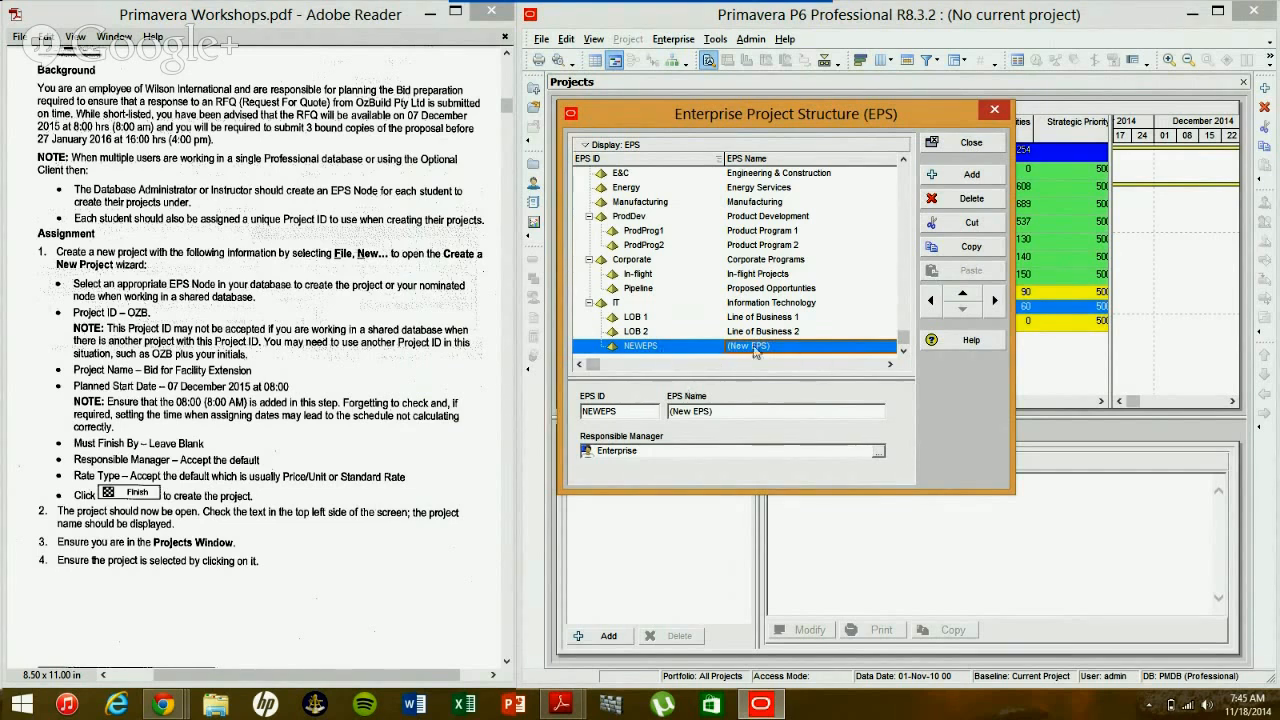
- Delete the new EPS node under Information Technology and close the Enterprise Project Structure dialog
click(970, 205)
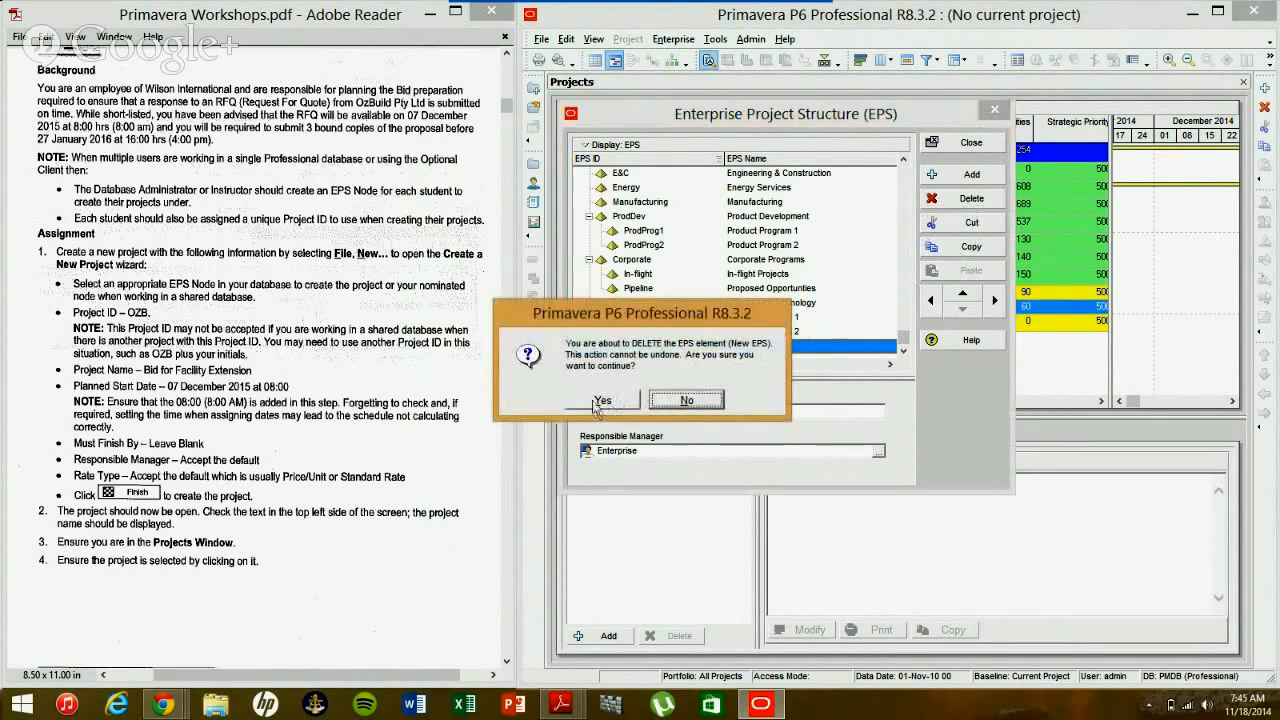
click(600, 402)
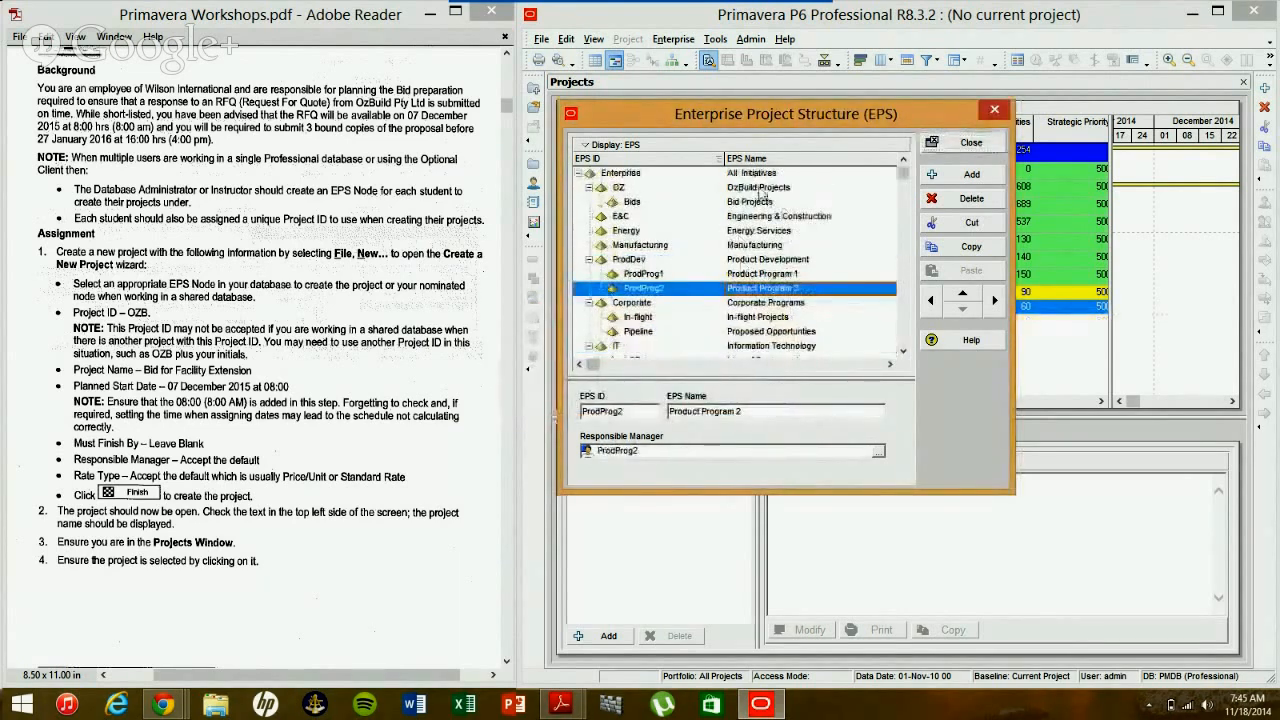
click(760, 188)
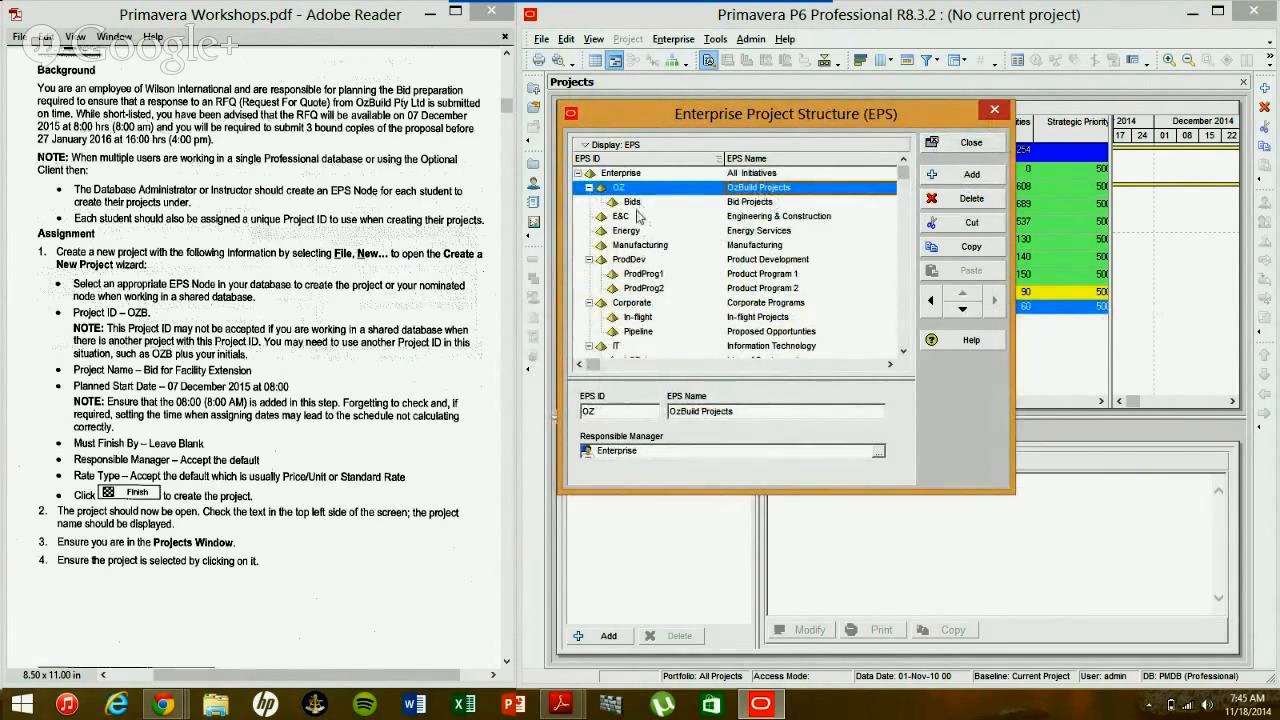
click(752, 204)
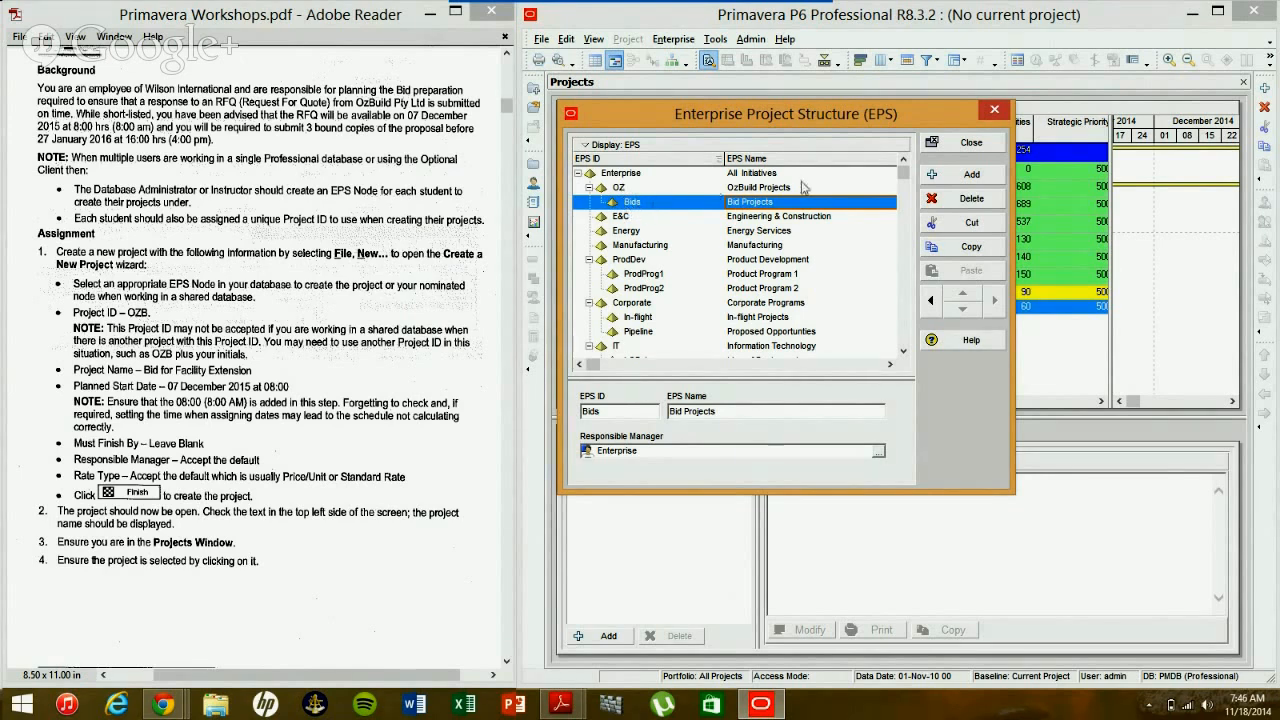
click(956, 150)
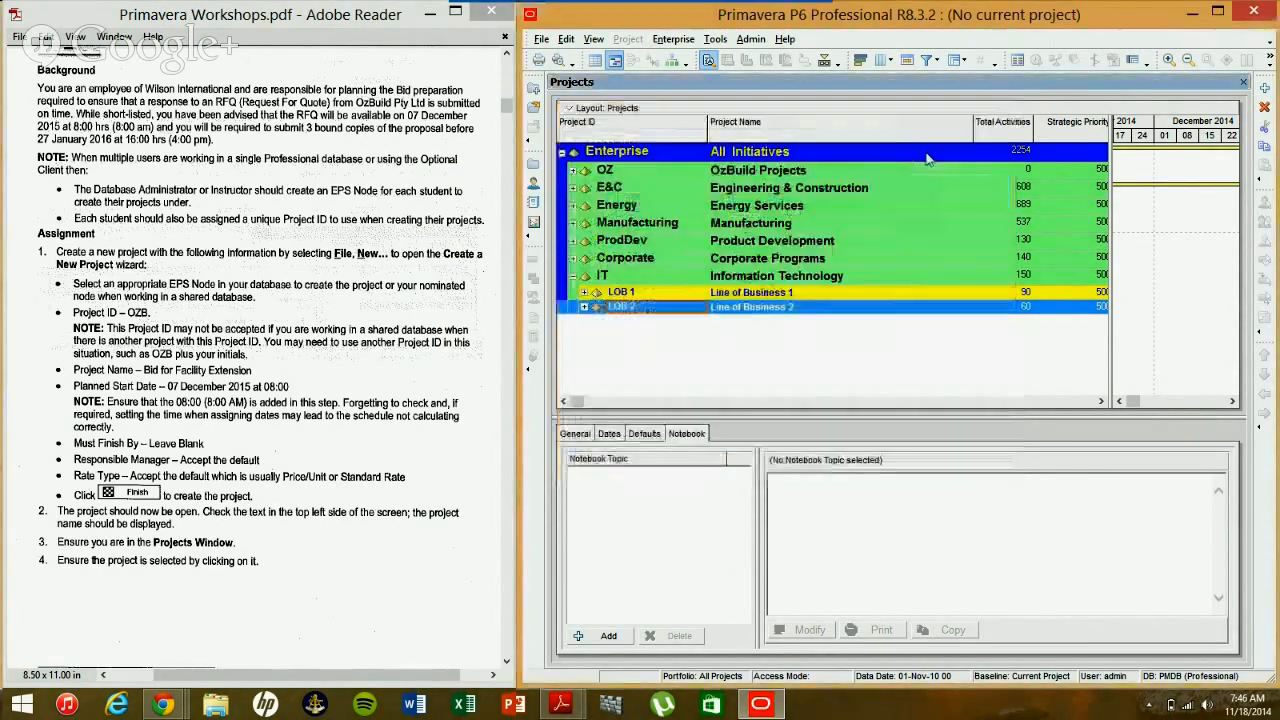
- Collapse the Information Technology node, start creating a new project and assign it to the Bid Projects EPS node under OzBuild Projects
click(573, 275)
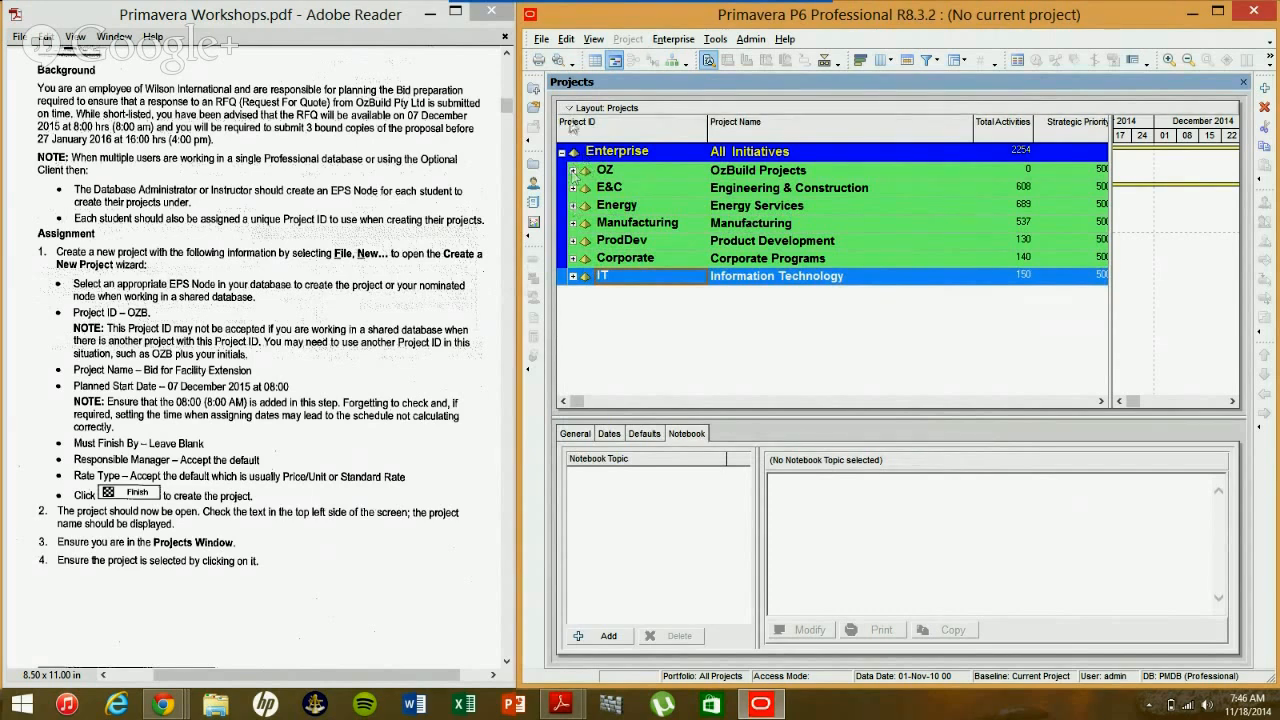
click(541, 39)
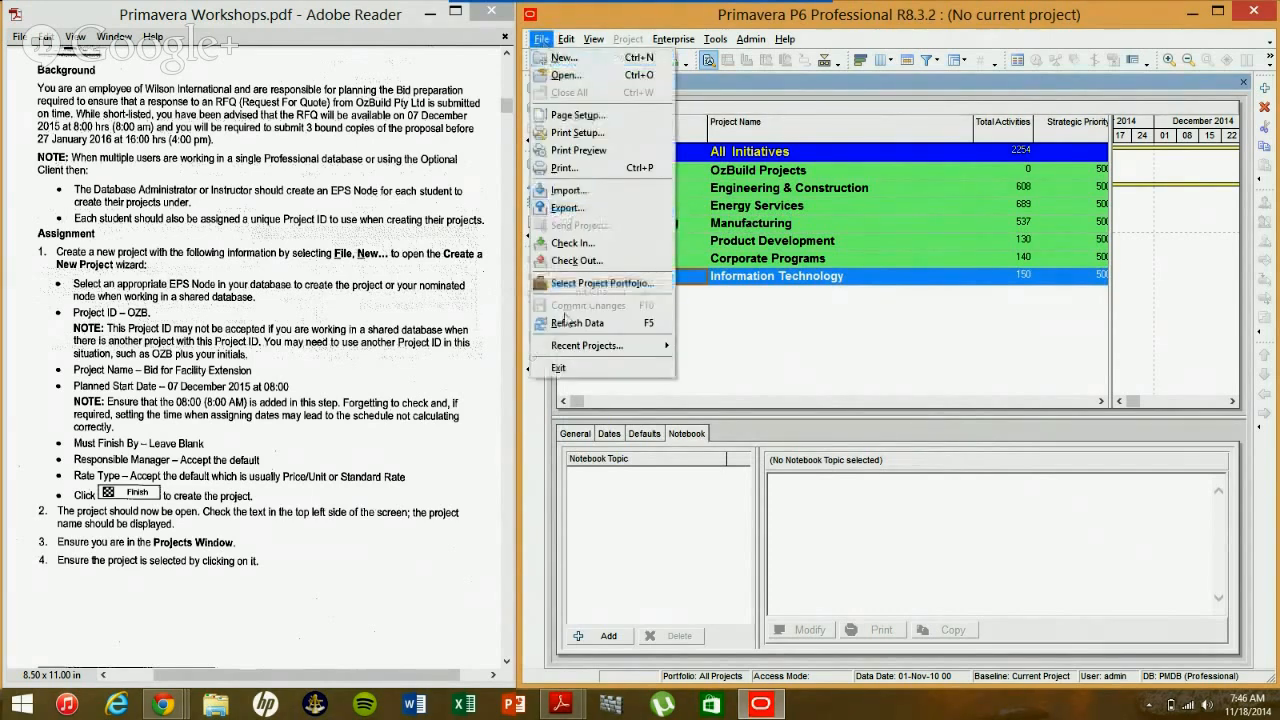
click(564, 57)
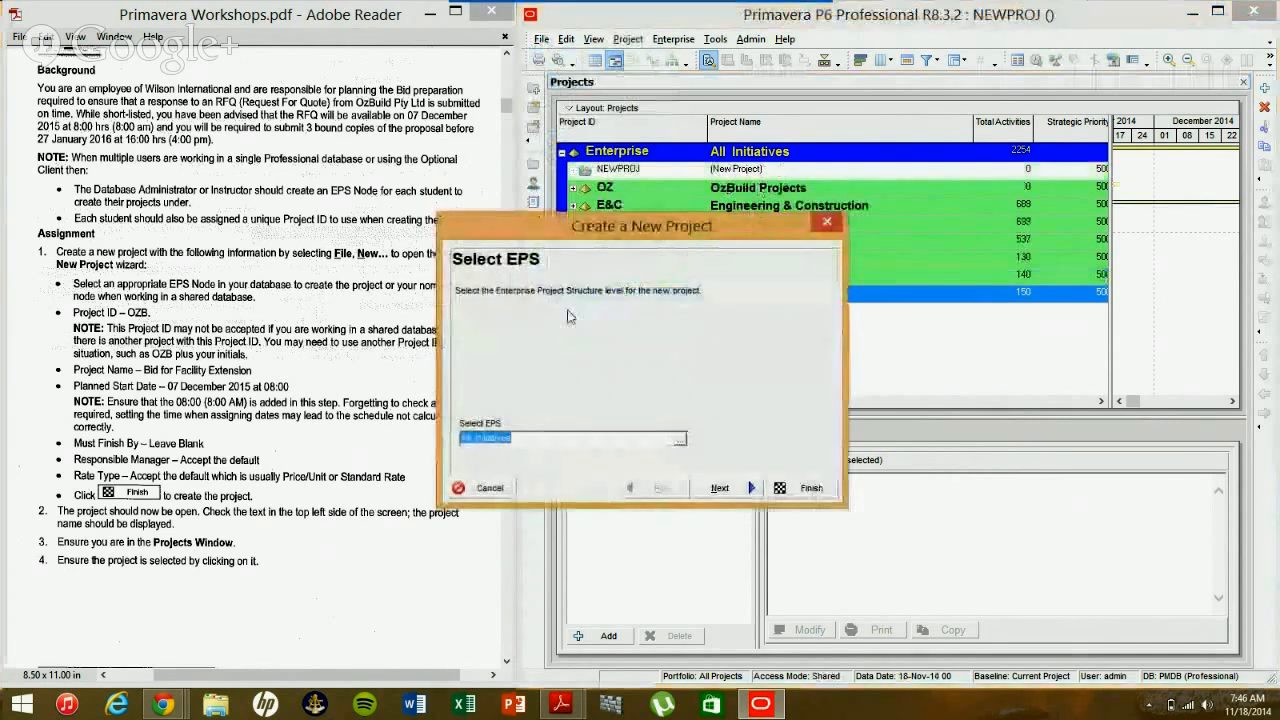
click(679, 441)
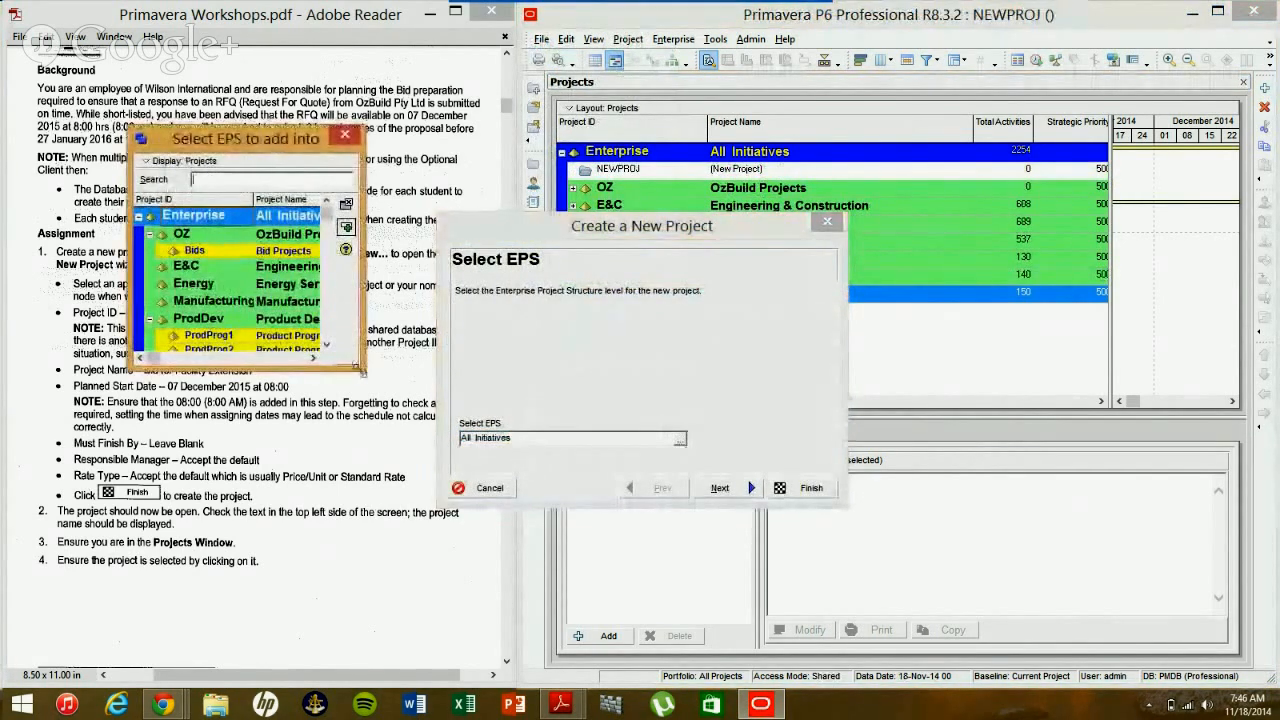
drag(362, 368, 604, 388)
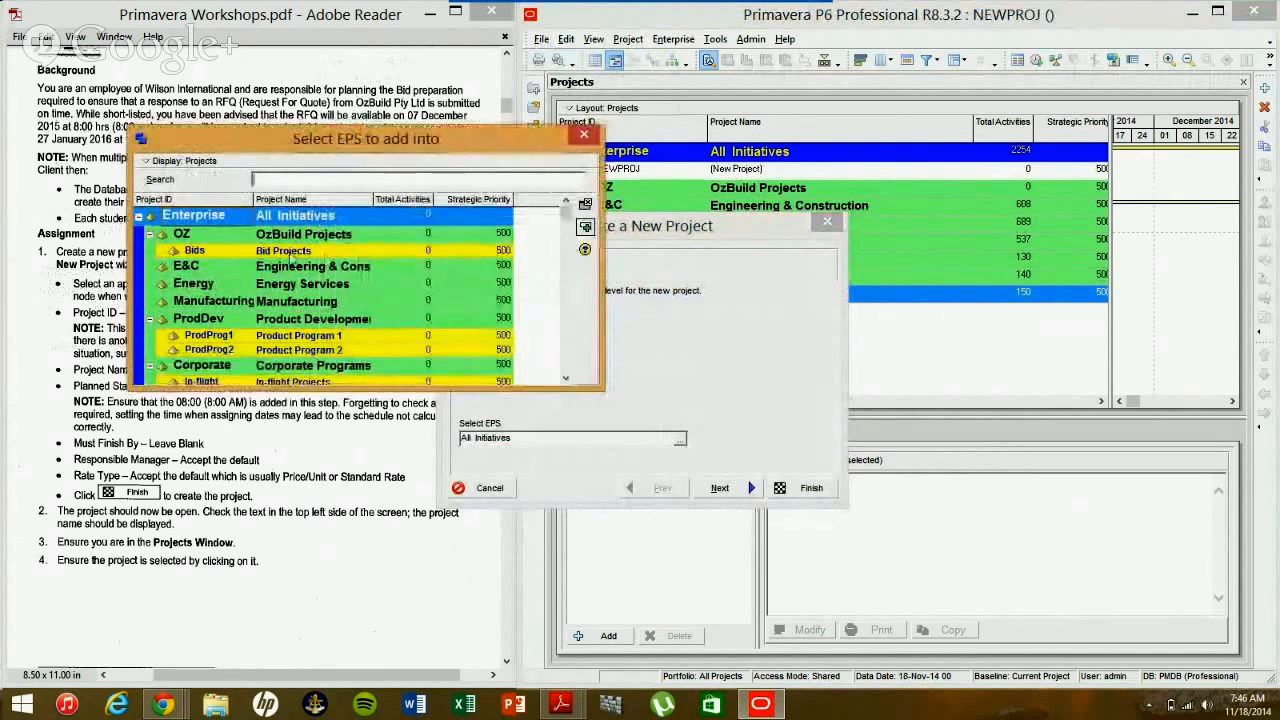
double_click(292, 251)
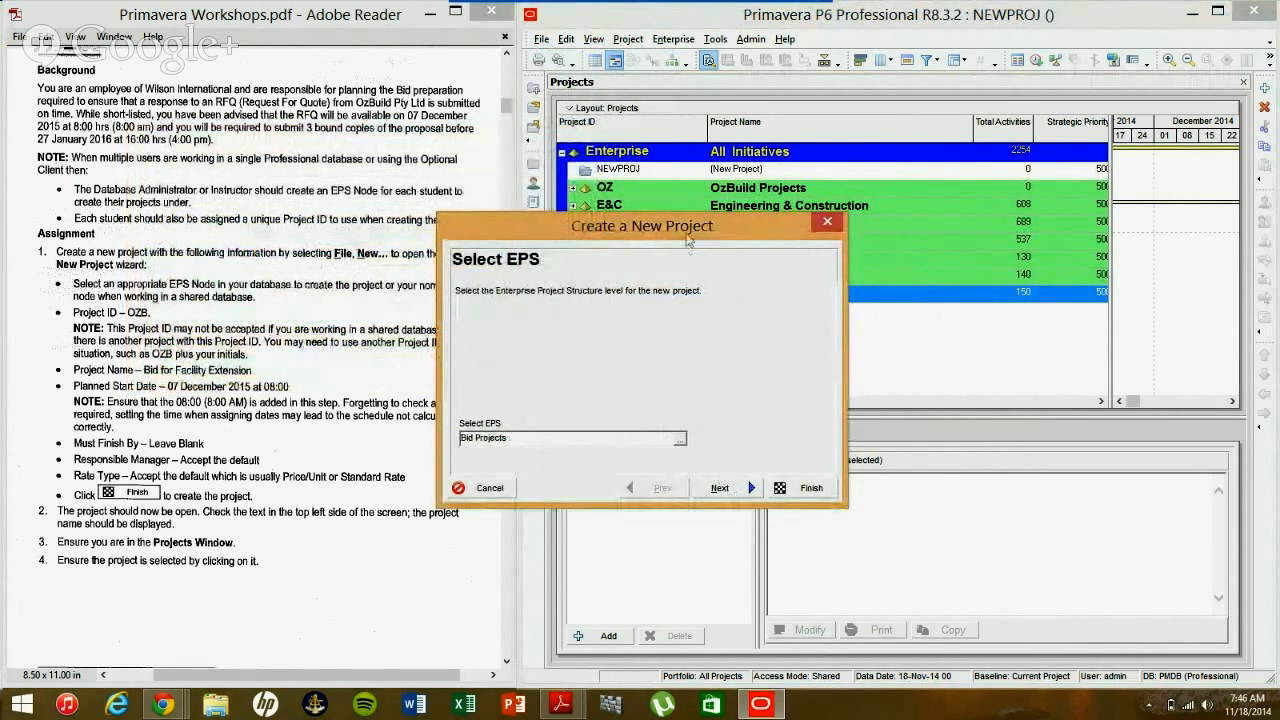
drag(690, 232, 793, 242)
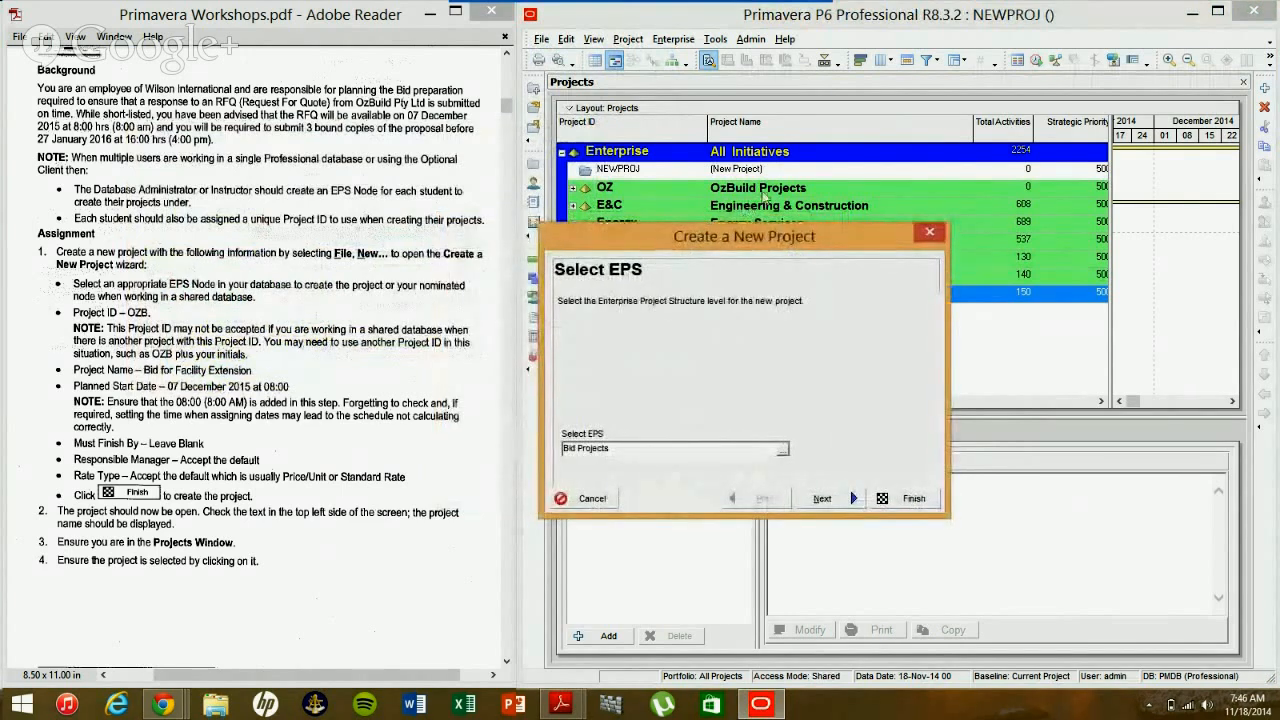
click(821, 499)
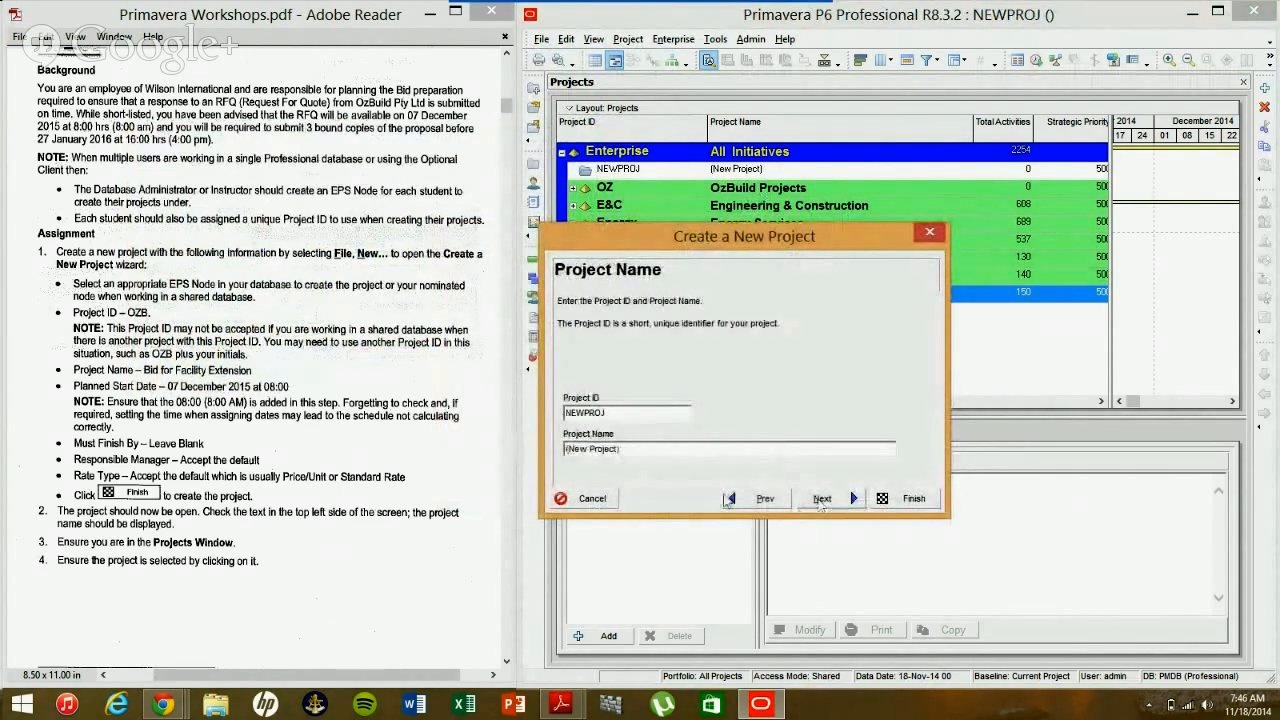
- Set the new project's ID to OZB-1 and its name to Bid for Facility Extension
double_click(648, 411)
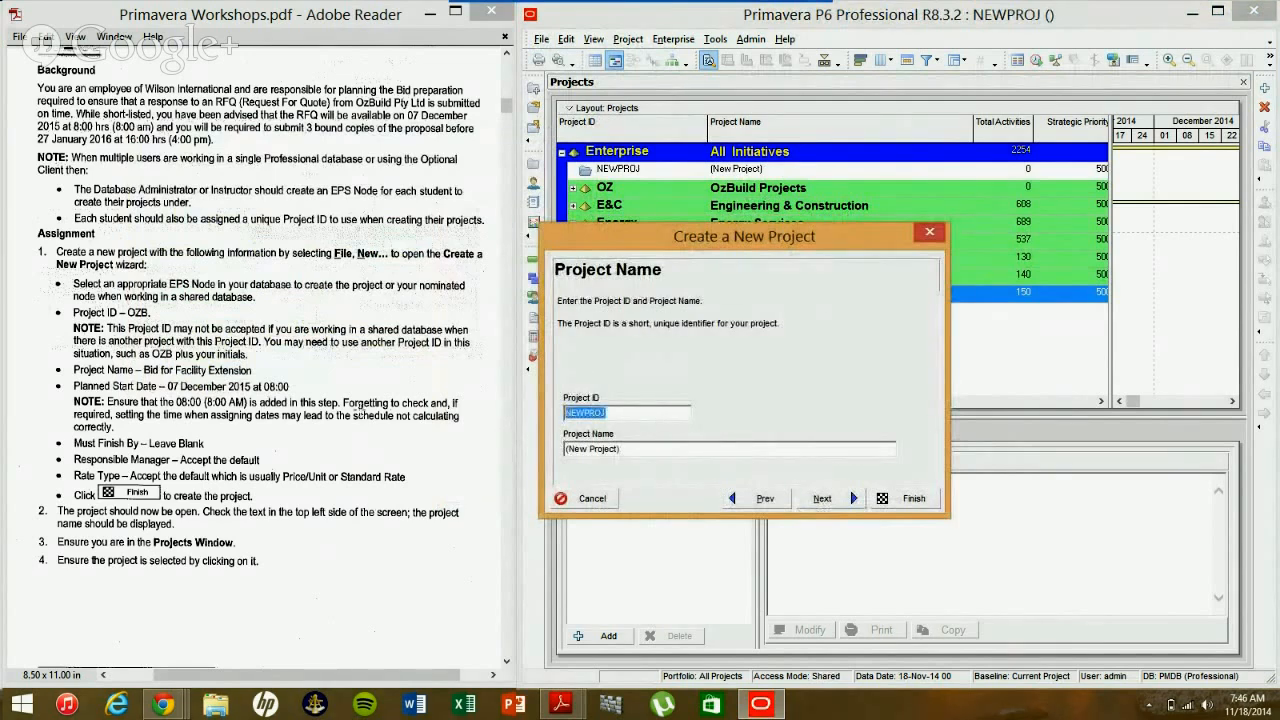
text(OZB)
drag(634, 448, 533, 446)
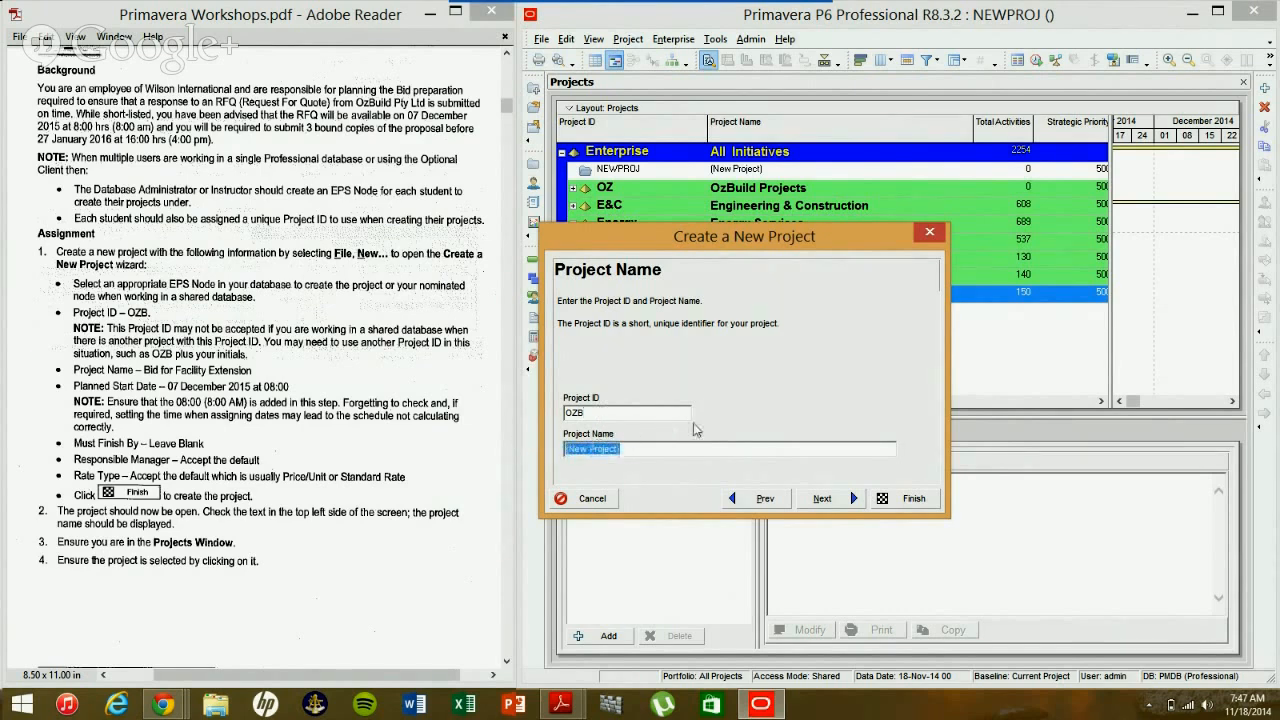
text(Bid for Facility Extension)
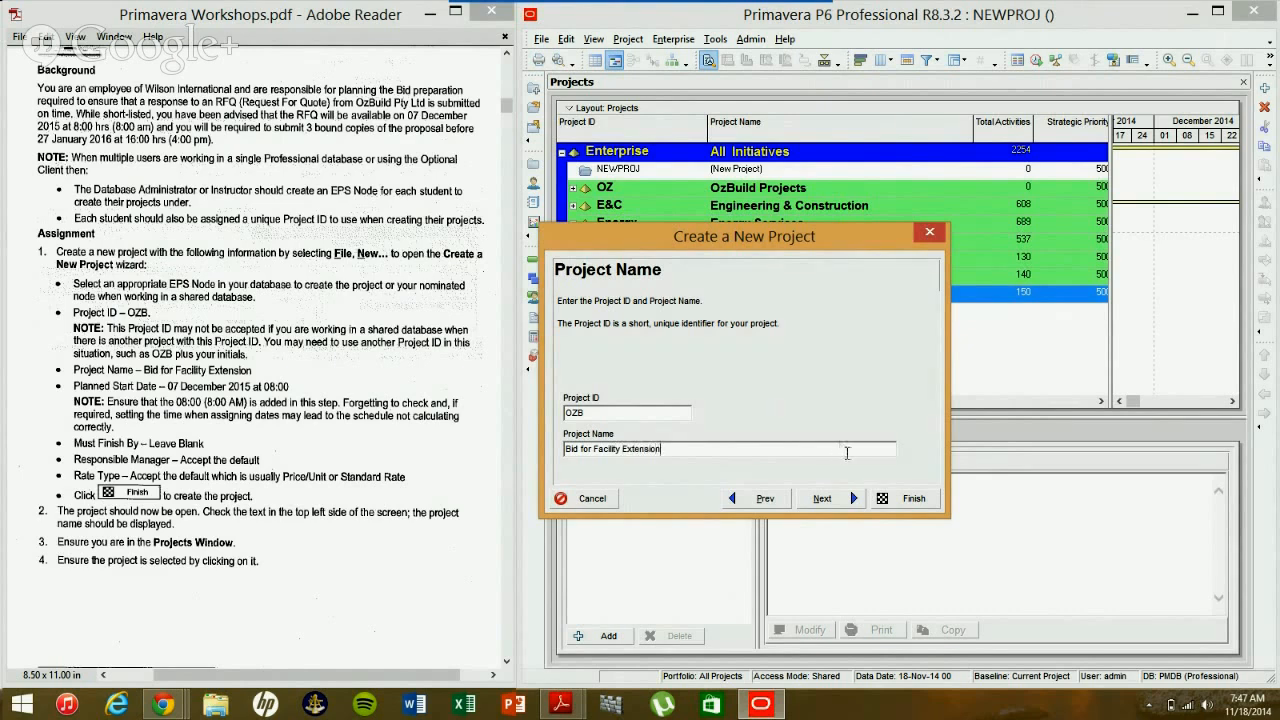
click(824, 499)
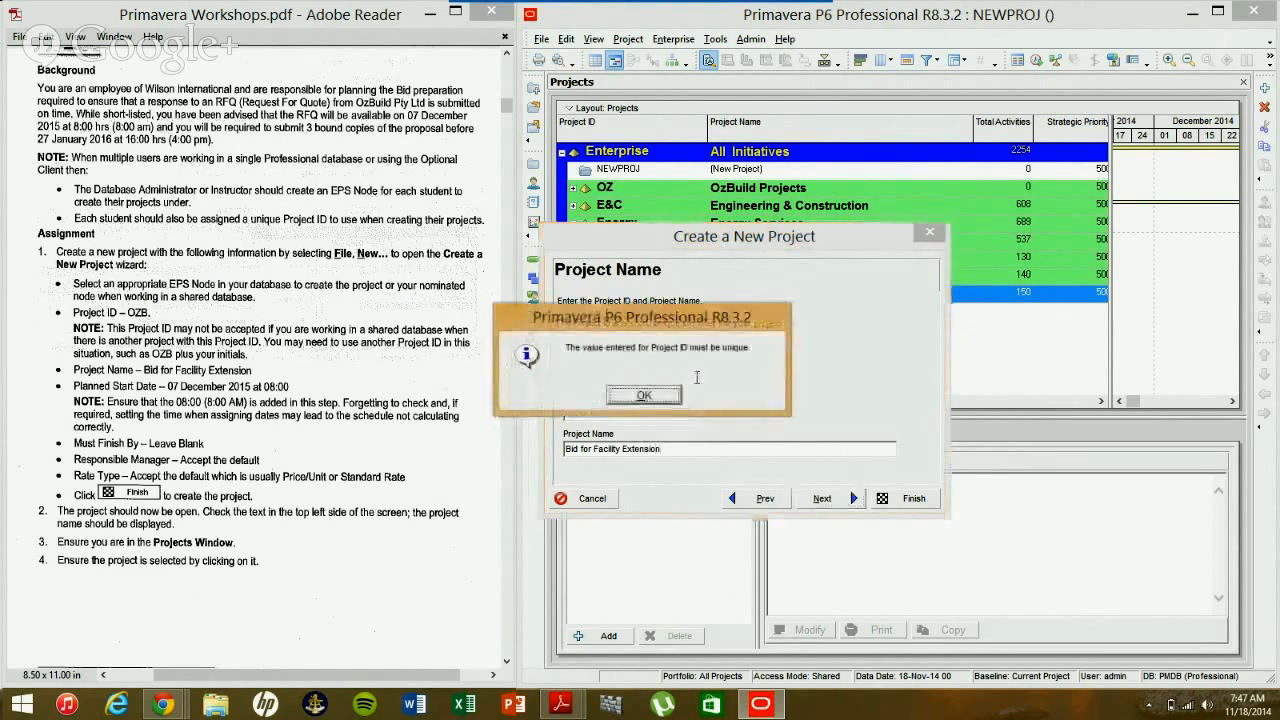
click(643, 396)
text(-1)
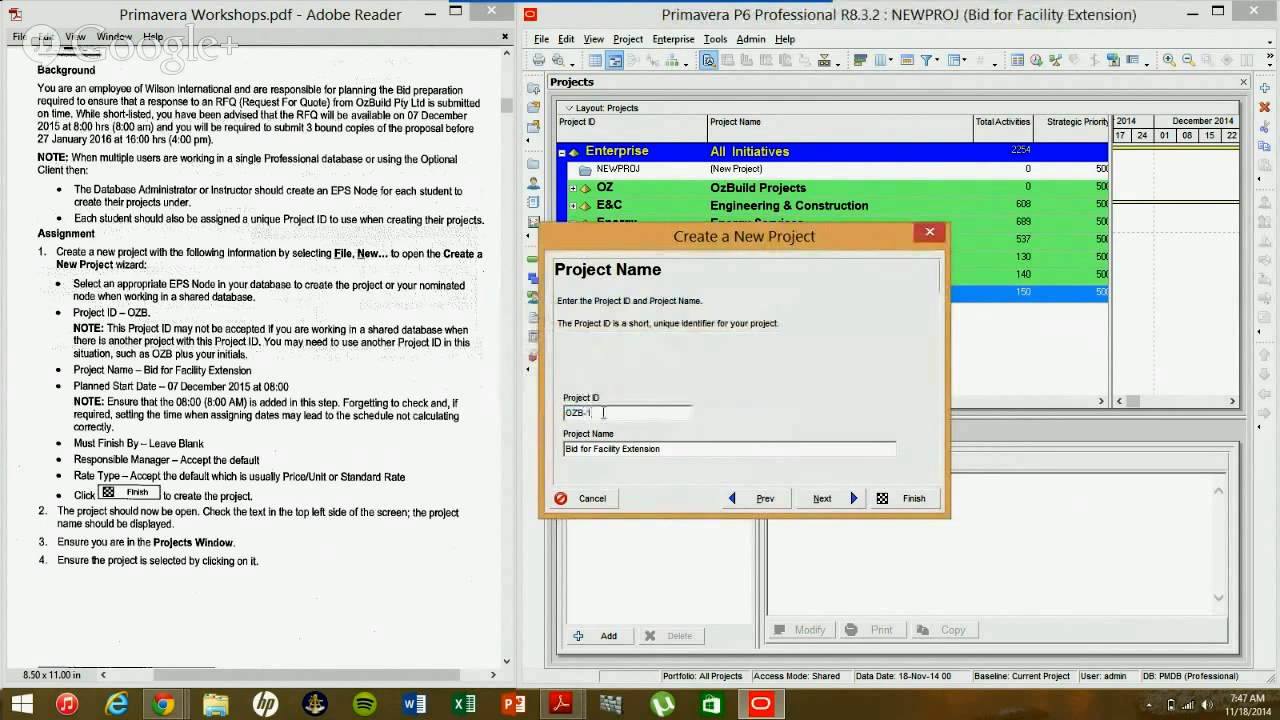
click(822, 498)
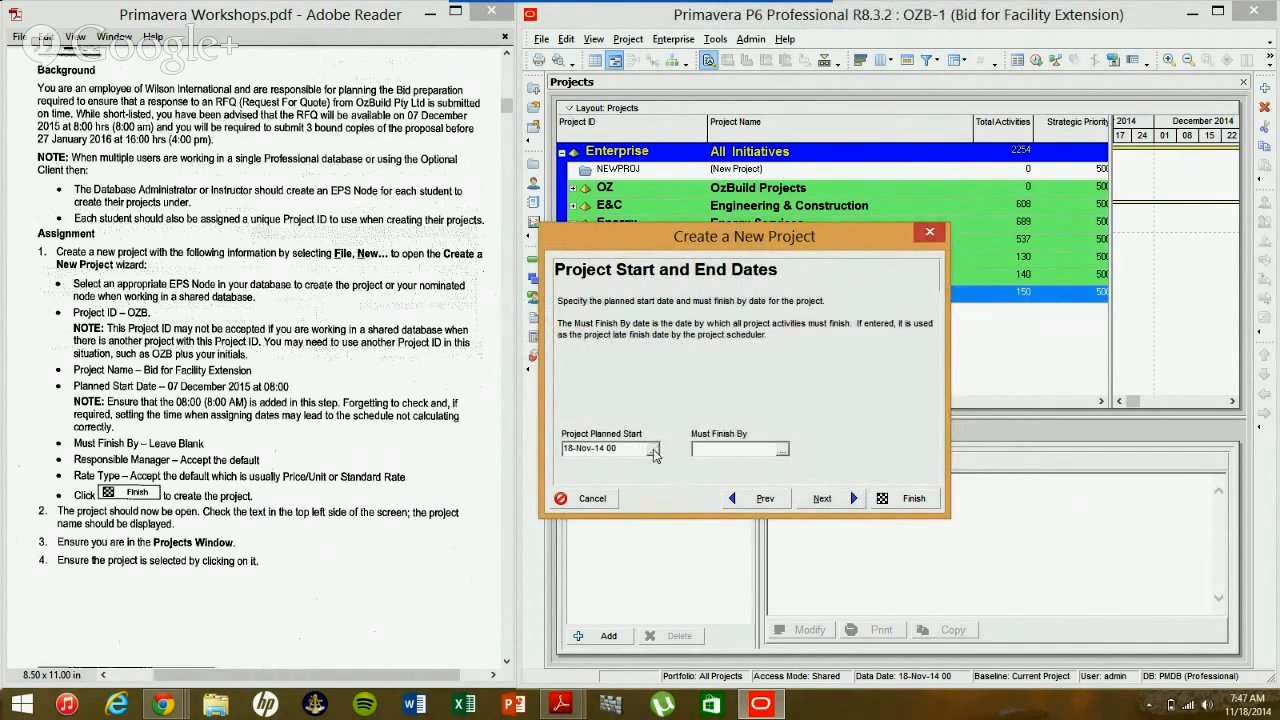
- Set the project's planned start to 7 December 2015 at hour 08 and leave the Must Finish By date blank
click(652, 450)
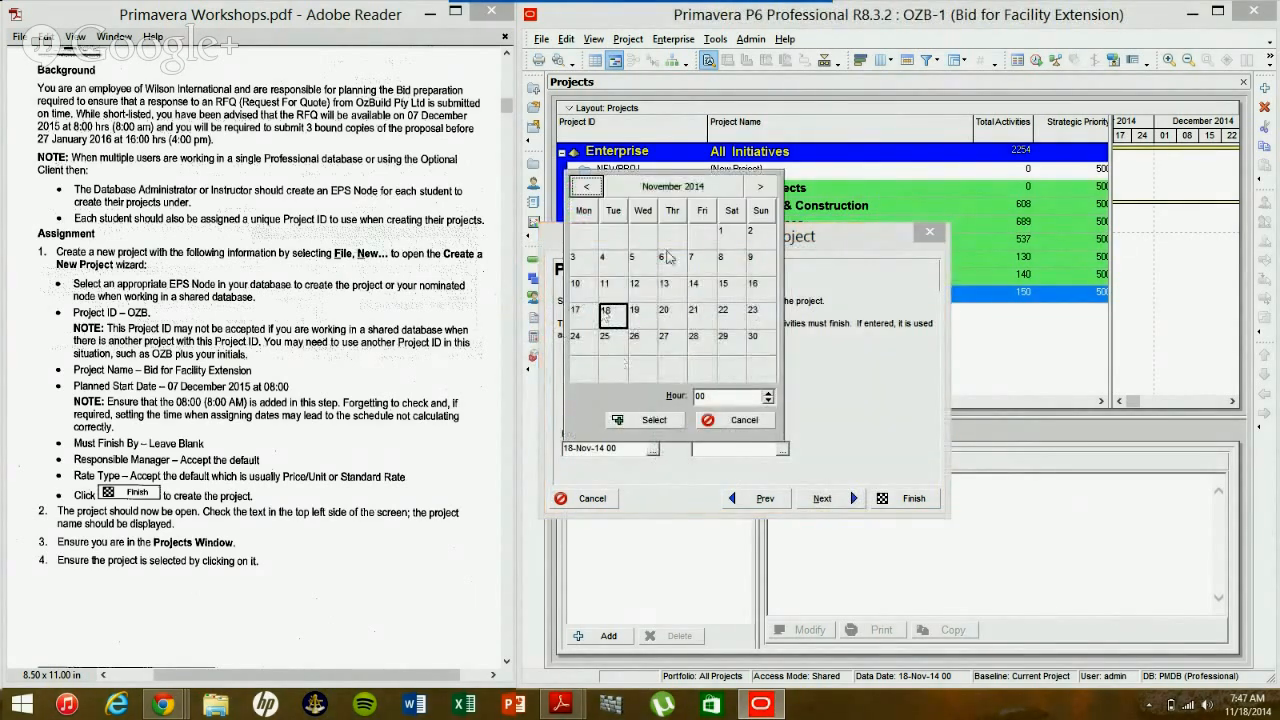
click(762, 187)
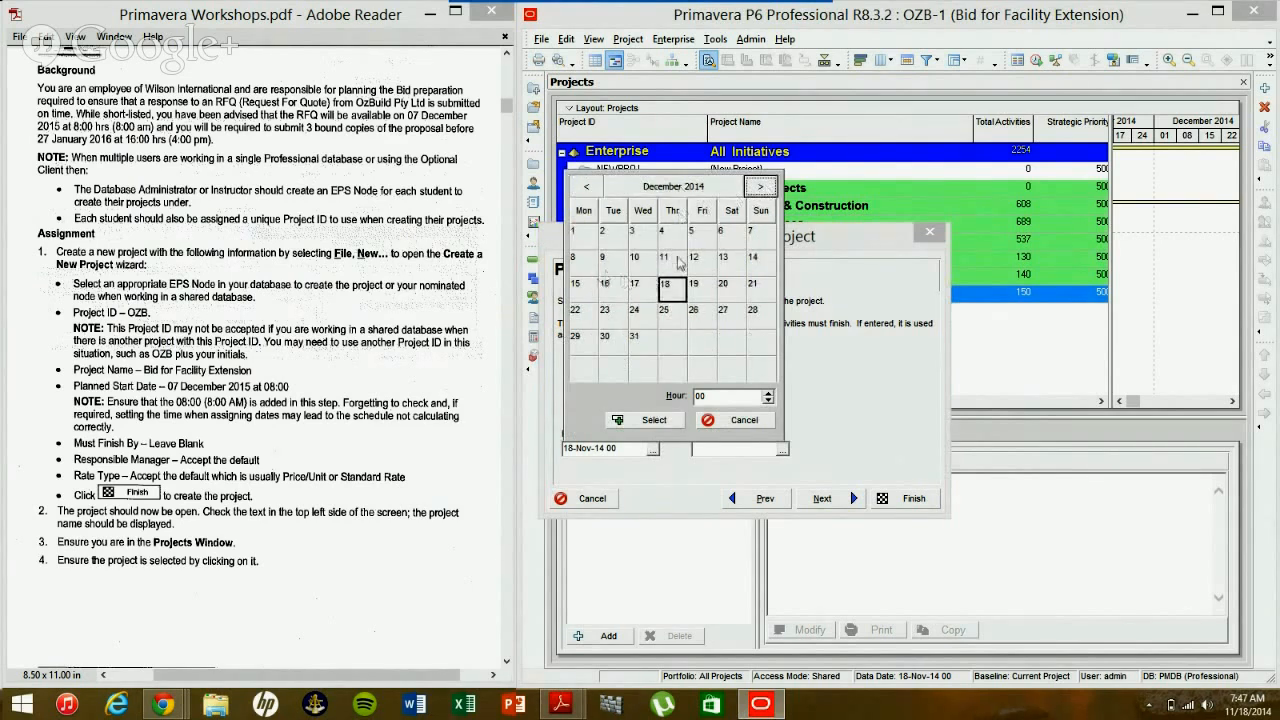
click(757, 237)
click(673, 187)
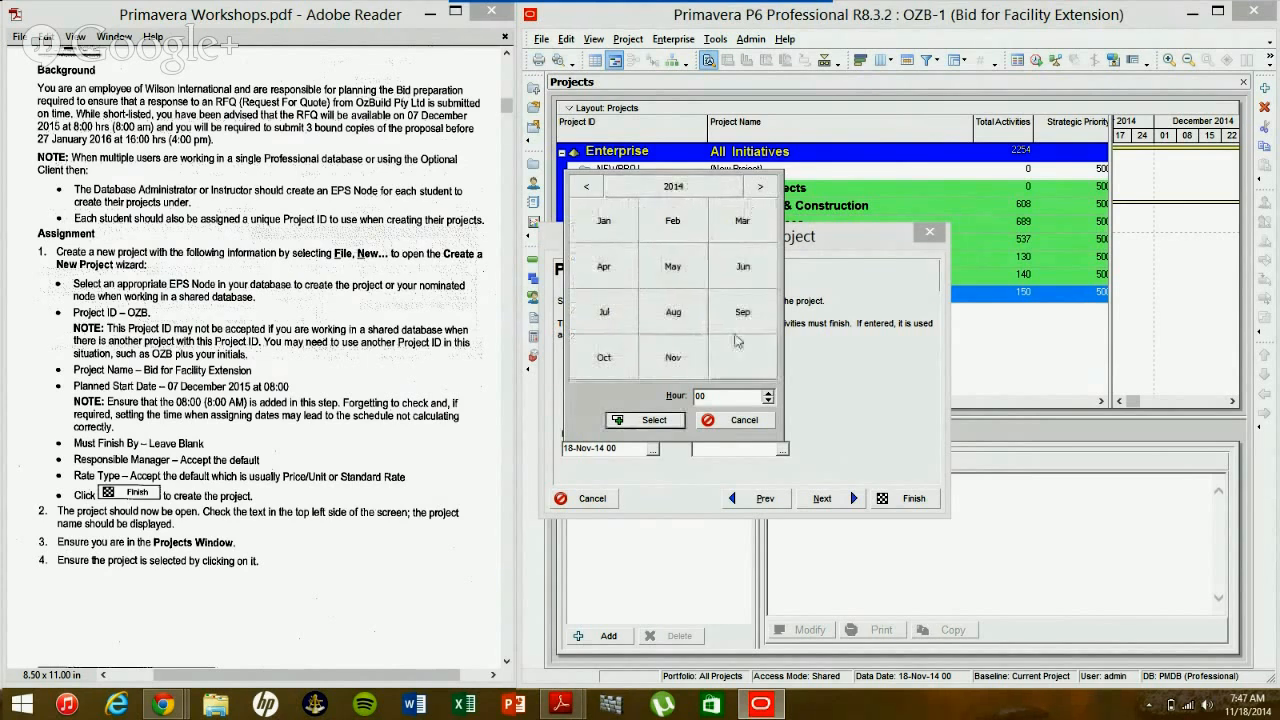
click(760, 187)
click(737, 356)
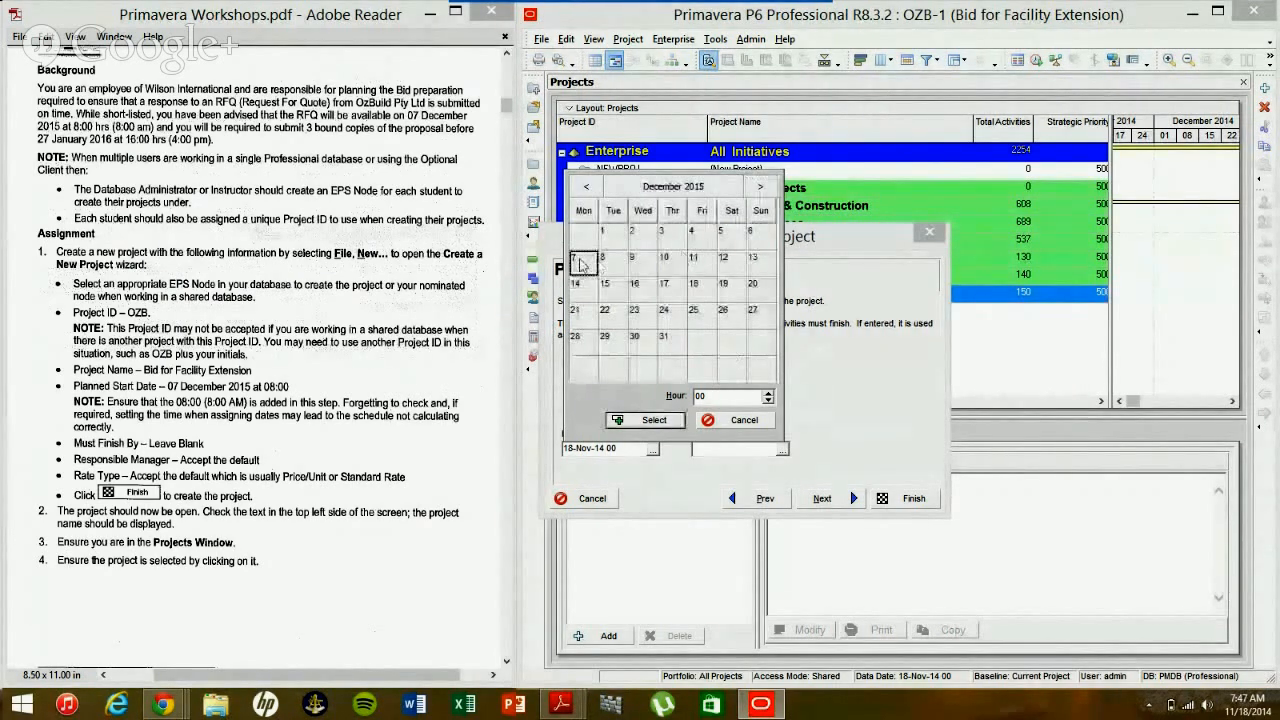
double_click(745, 397)
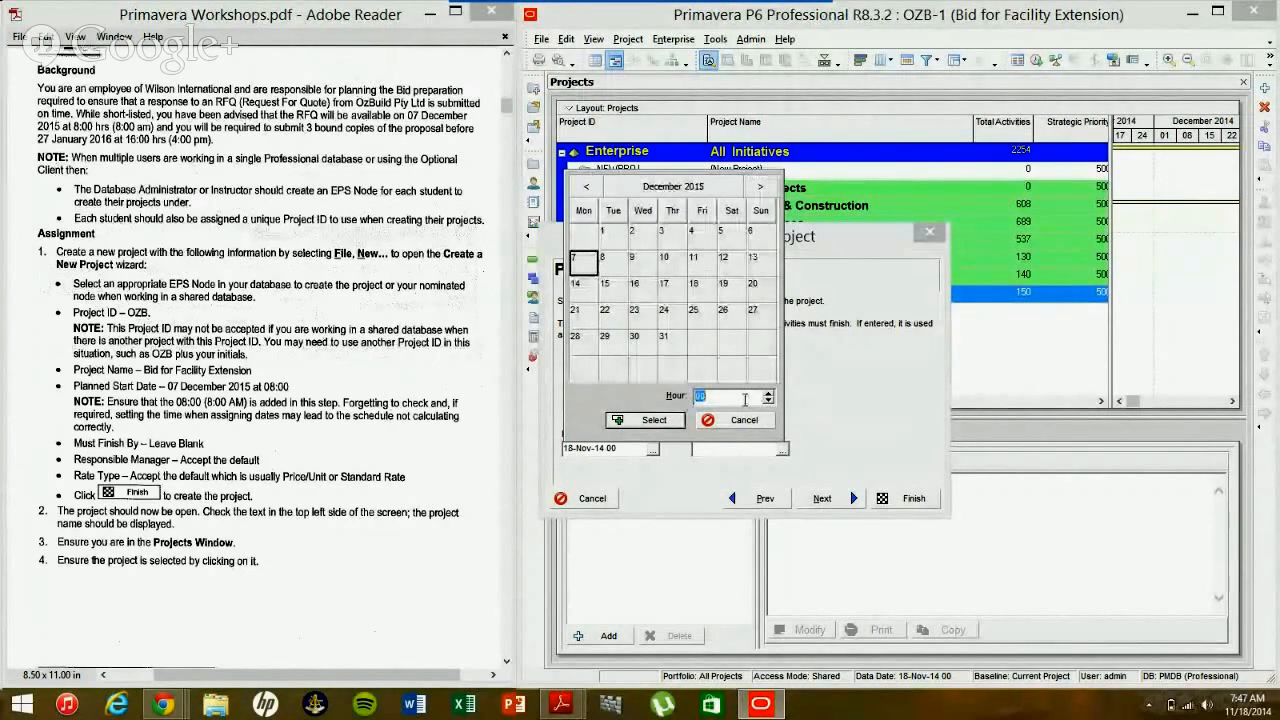
text(08)
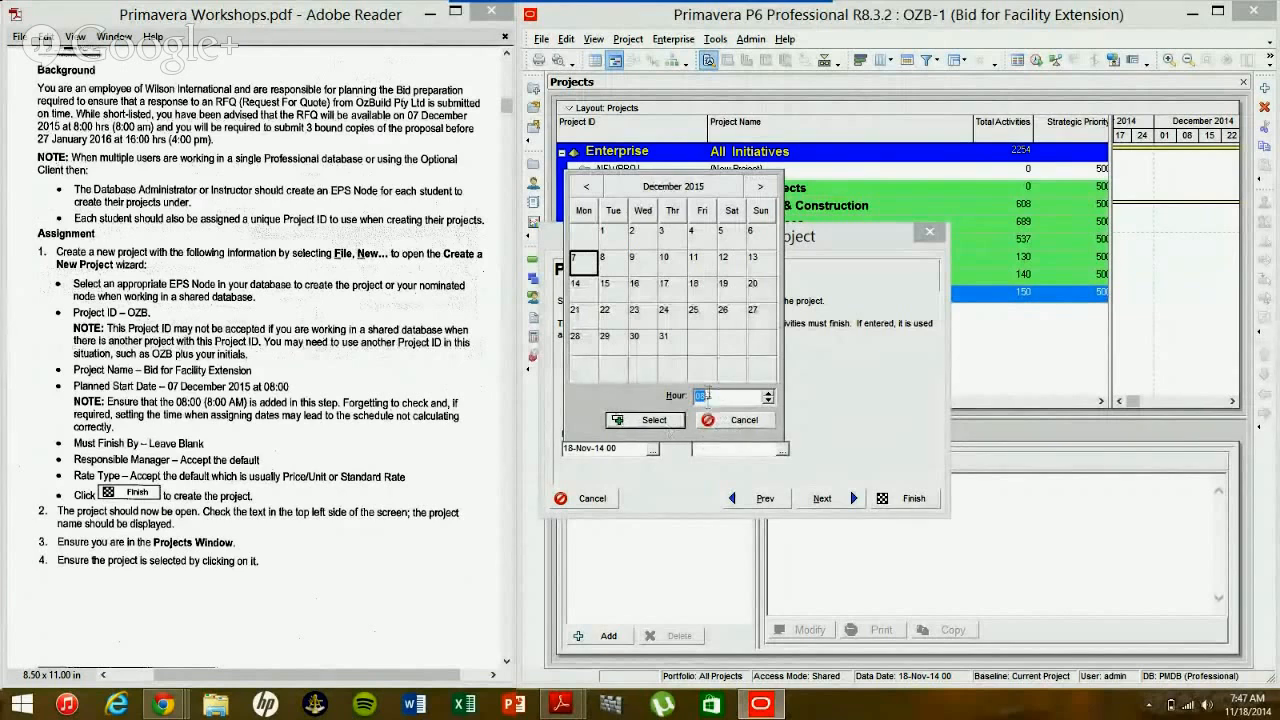
text(23)
text(8)
click(655, 421)
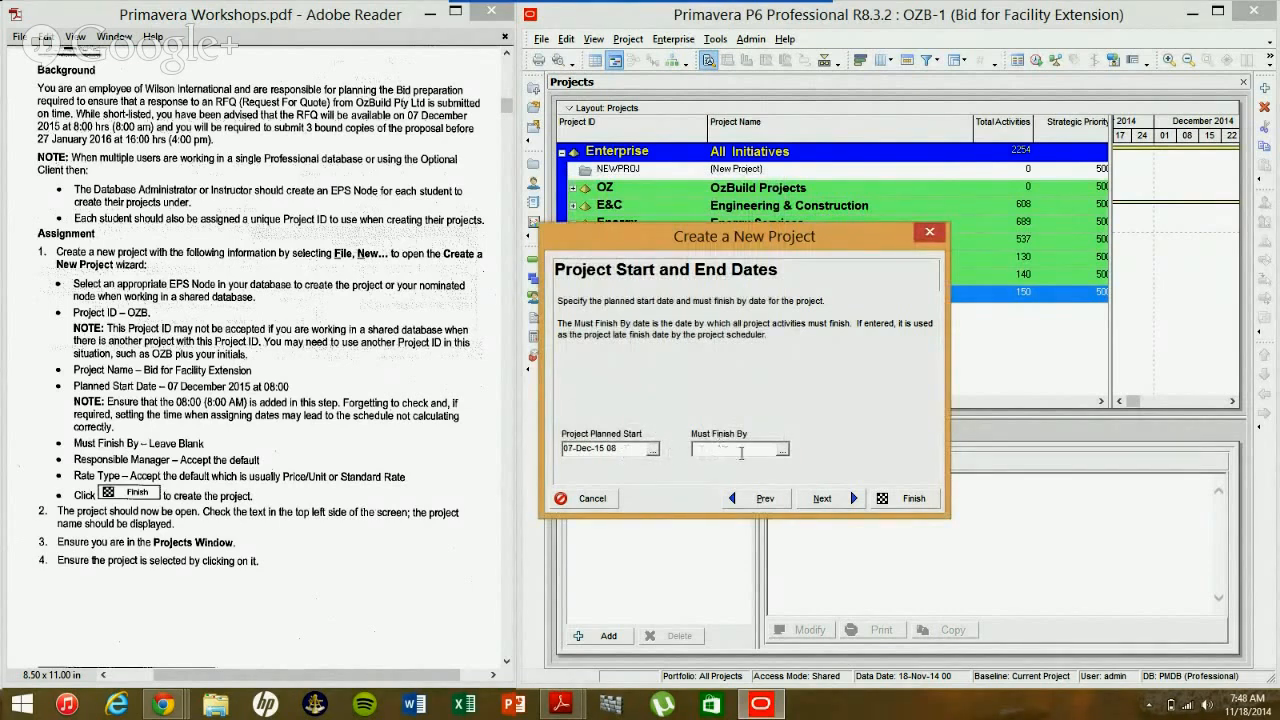
click(822, 498)
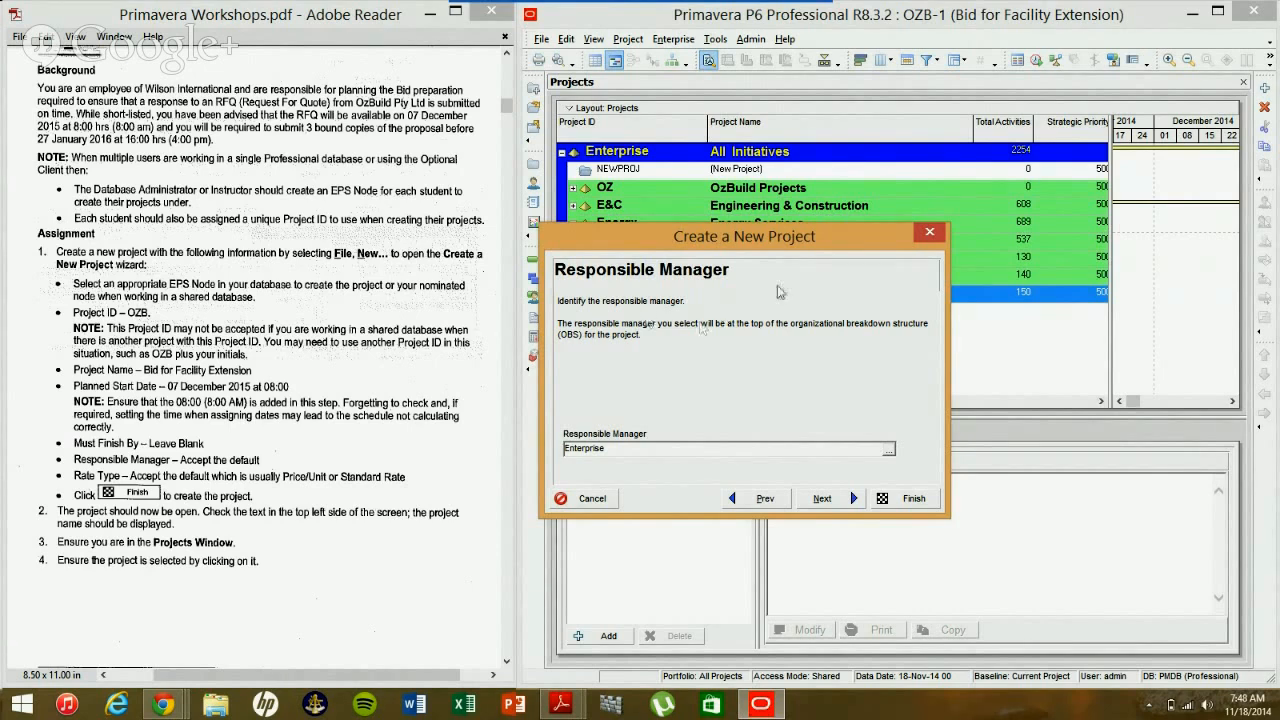
- Accept Enterprise as responsible manager and Standard Rate as the rate type, and finish creating the project
drag(787, 244, 866, 226)
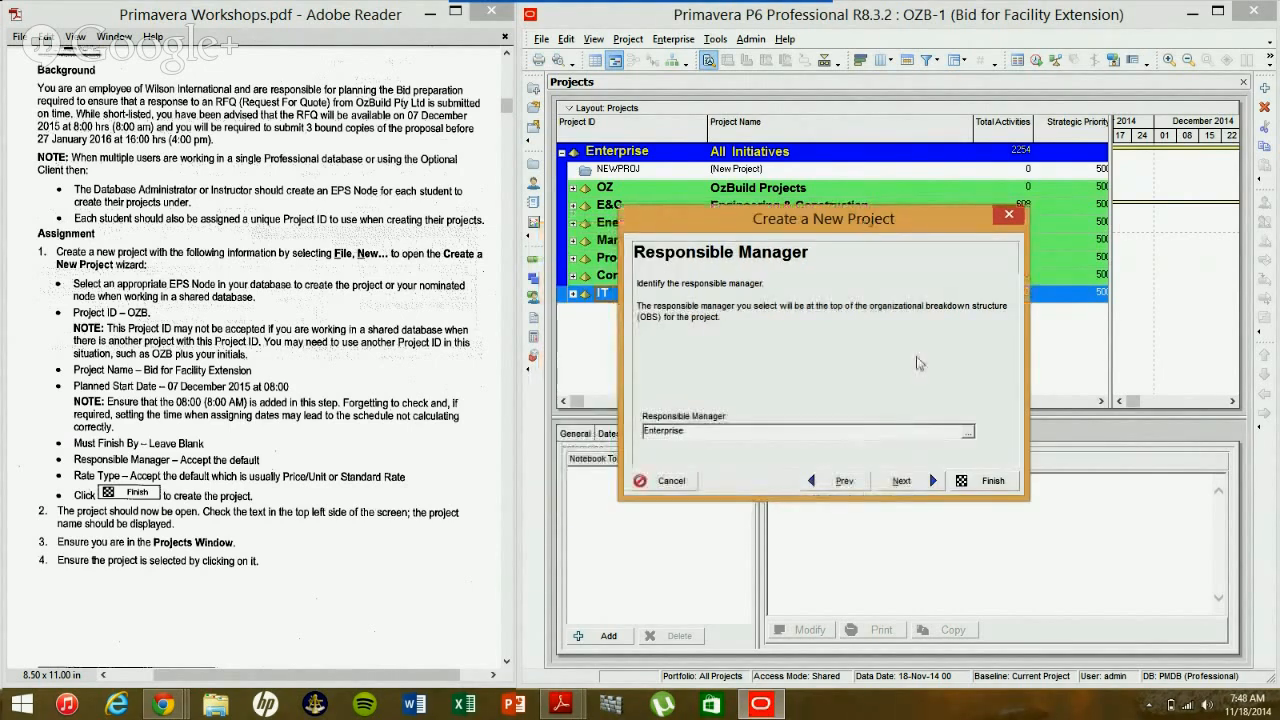
click(907, 481)
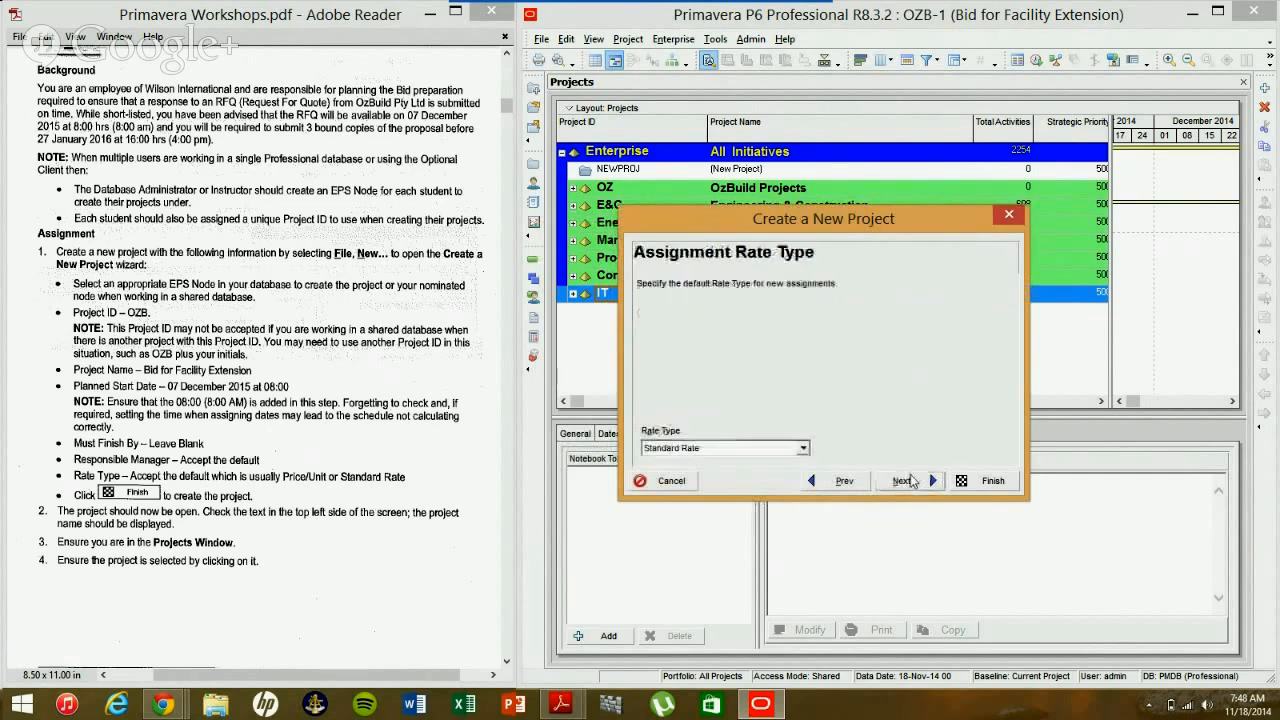
click(803, 449)
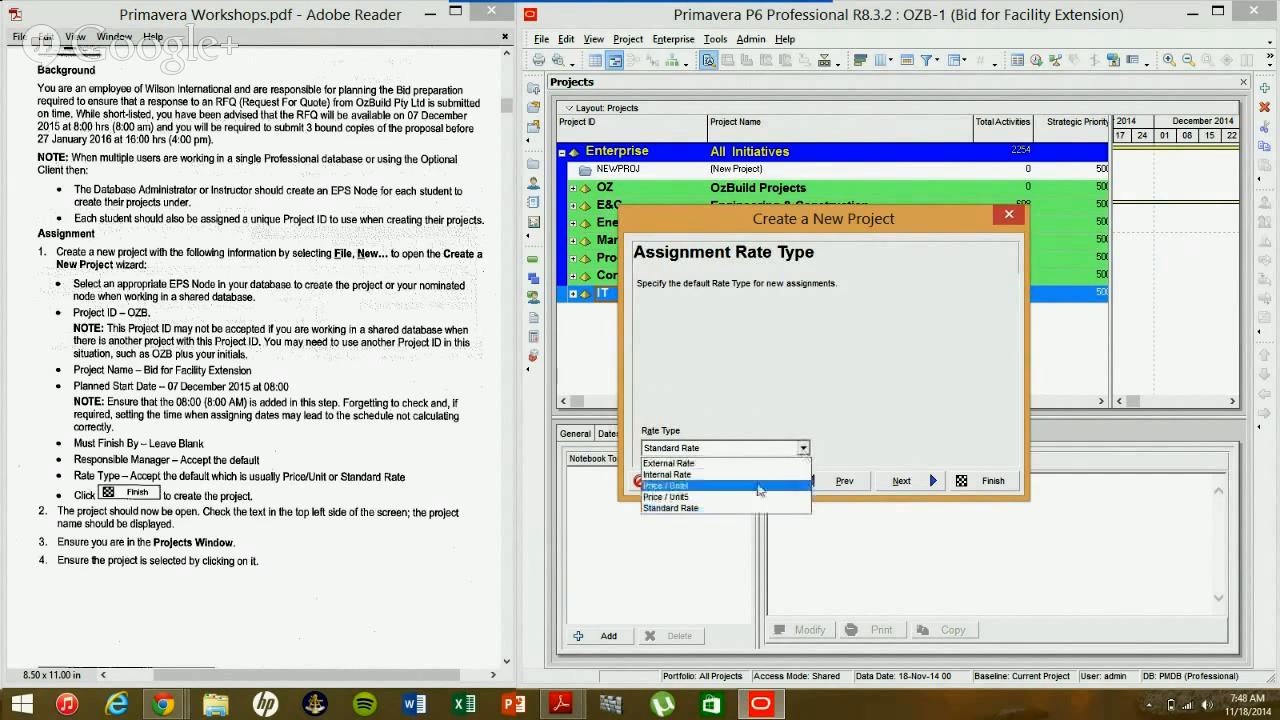
click(898, 396)
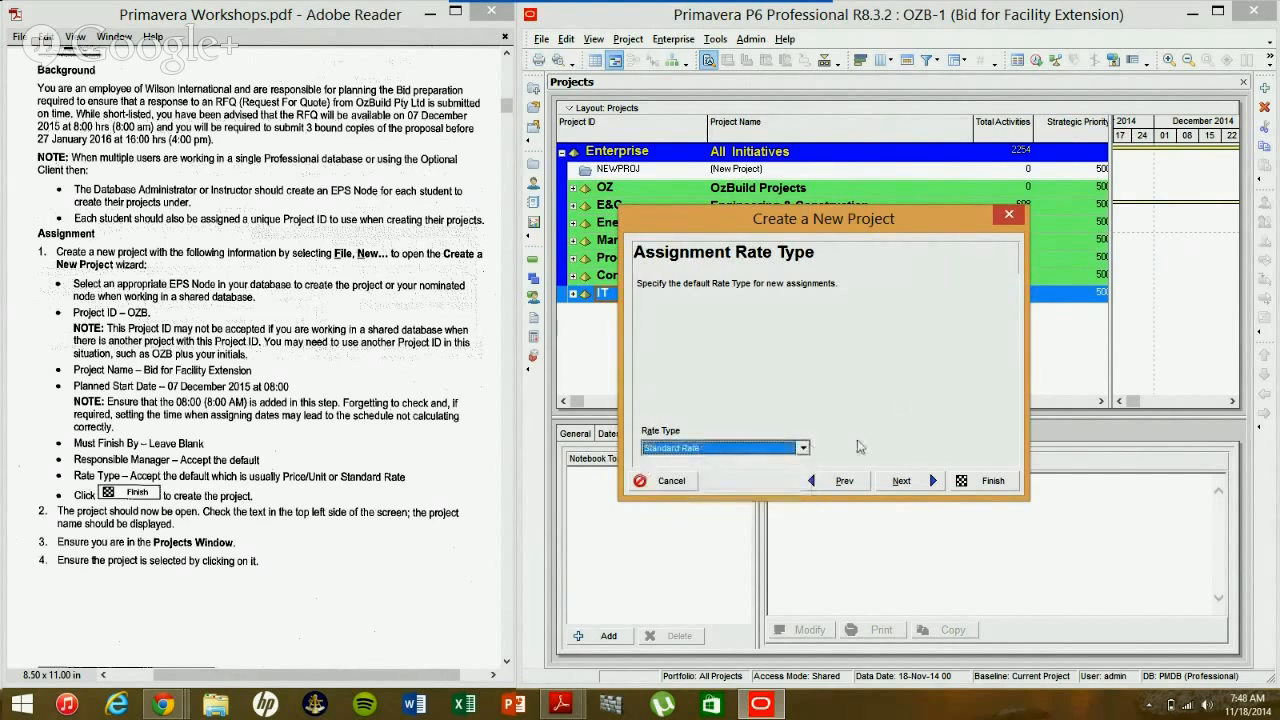
click(904, 483)
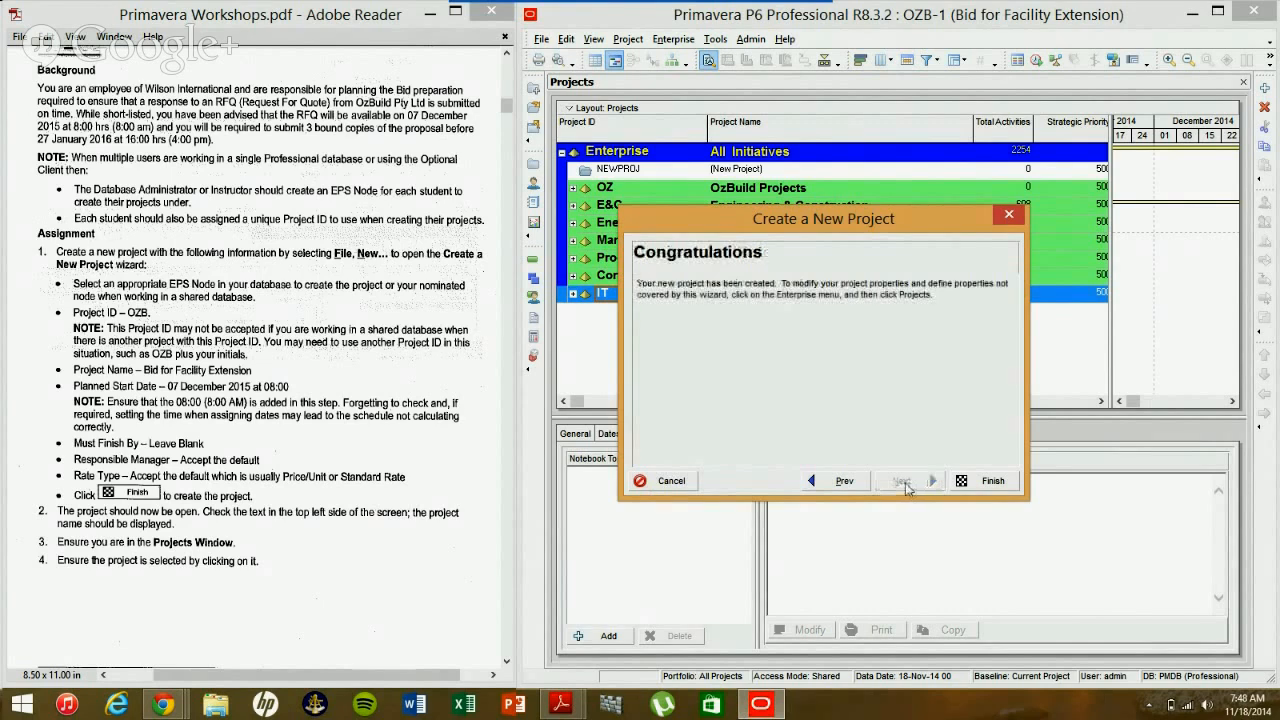
click(990, 481)
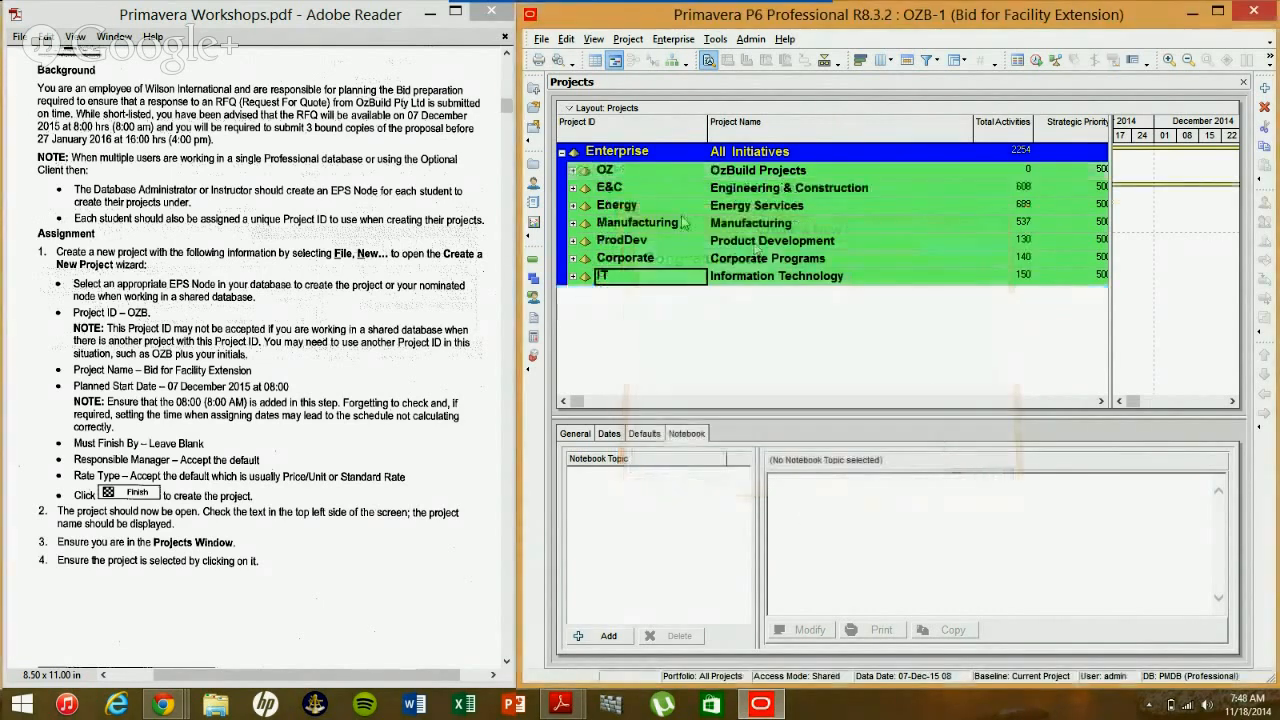
- Delete the older OZB and OZB-R projects under Bid Projects in the OzBuild Projects node
click(573, 172)
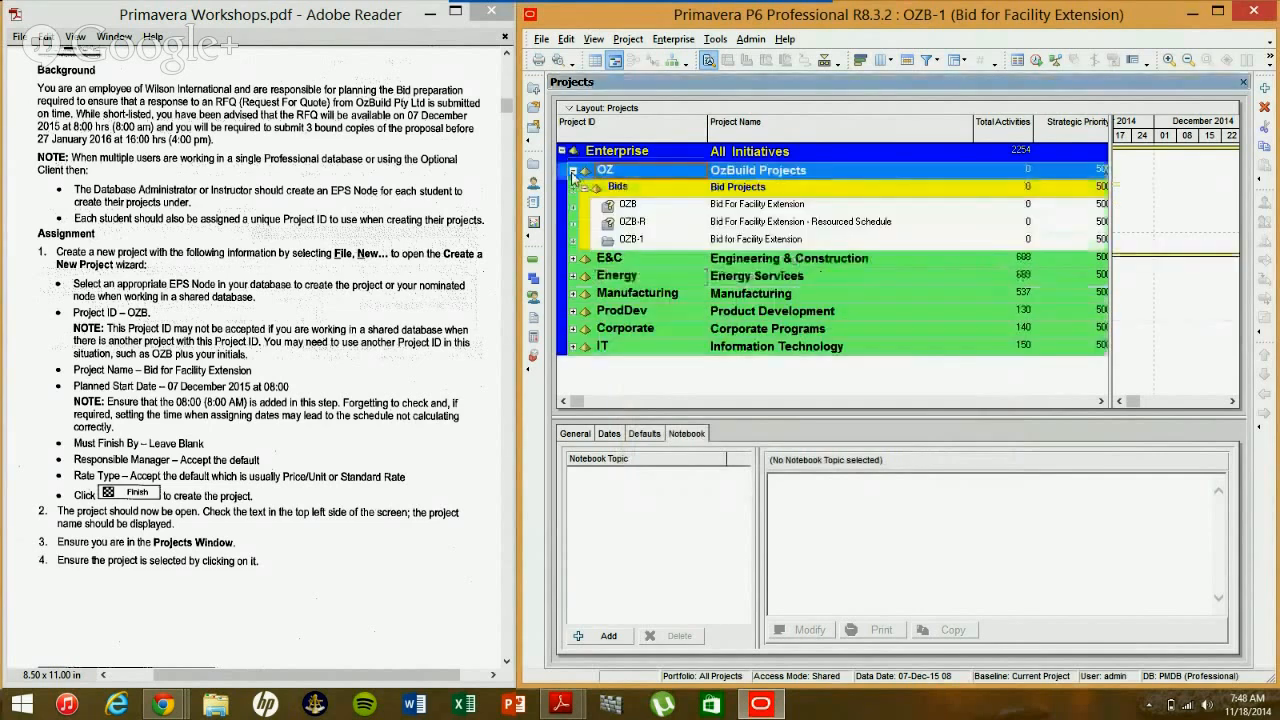
click(727, 231)
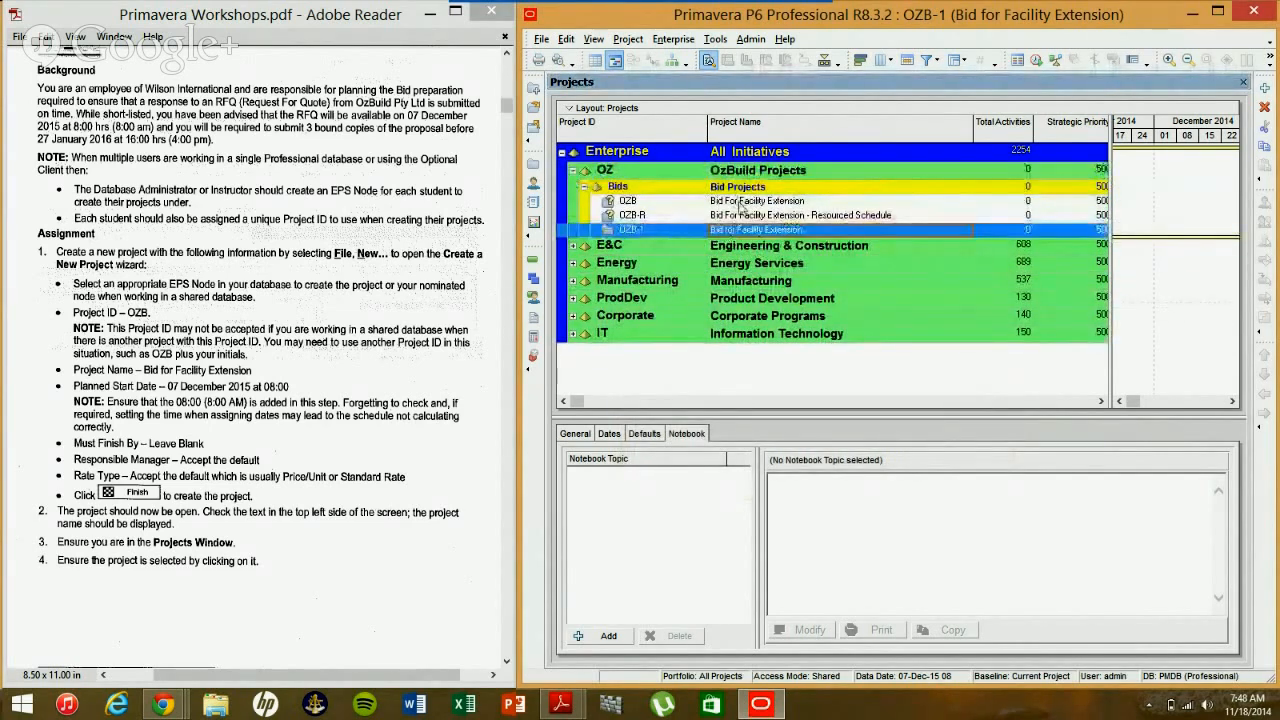
click(740, 204)
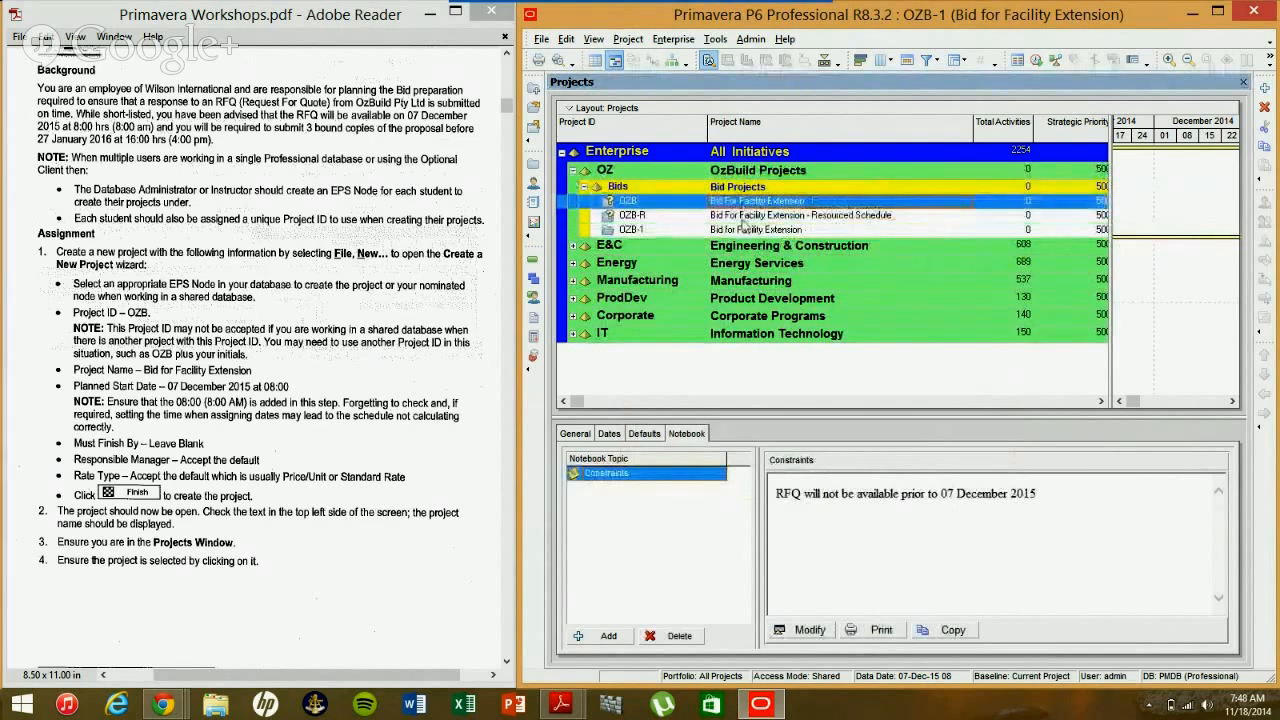
click(741, 216)
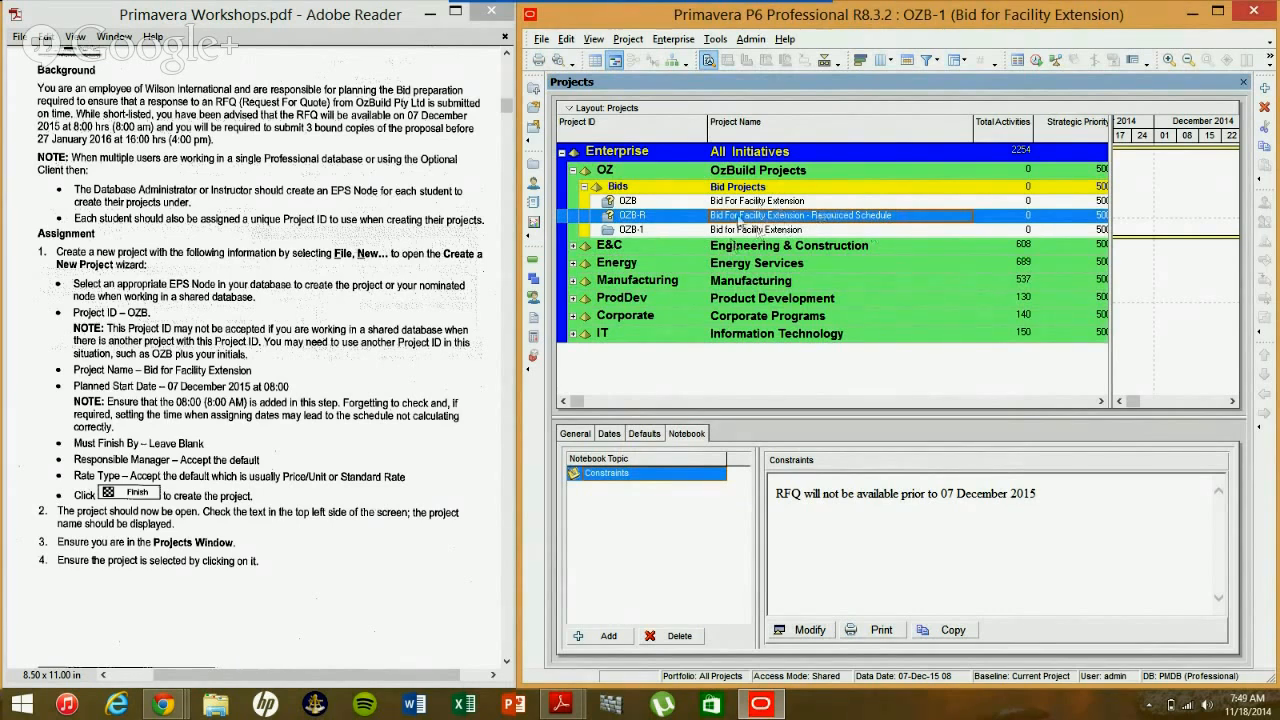
key(Up)
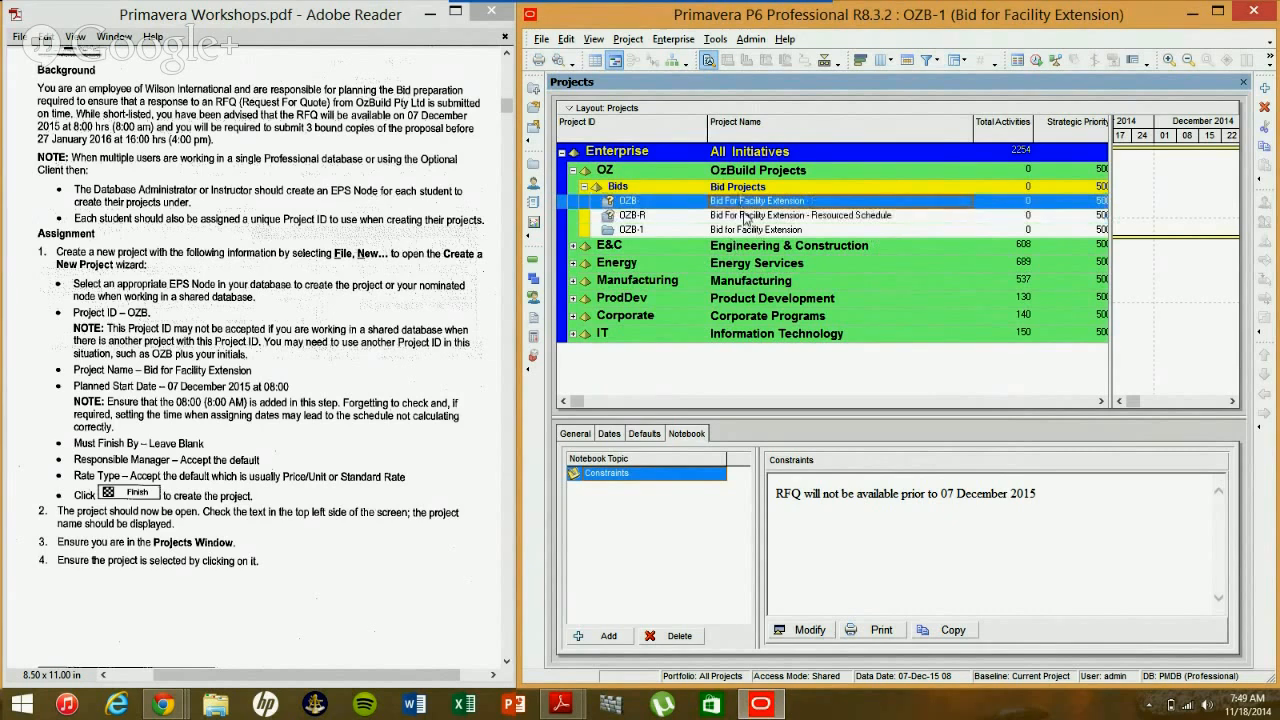
ctrl+click(745, 218)
right_click(745, 216)
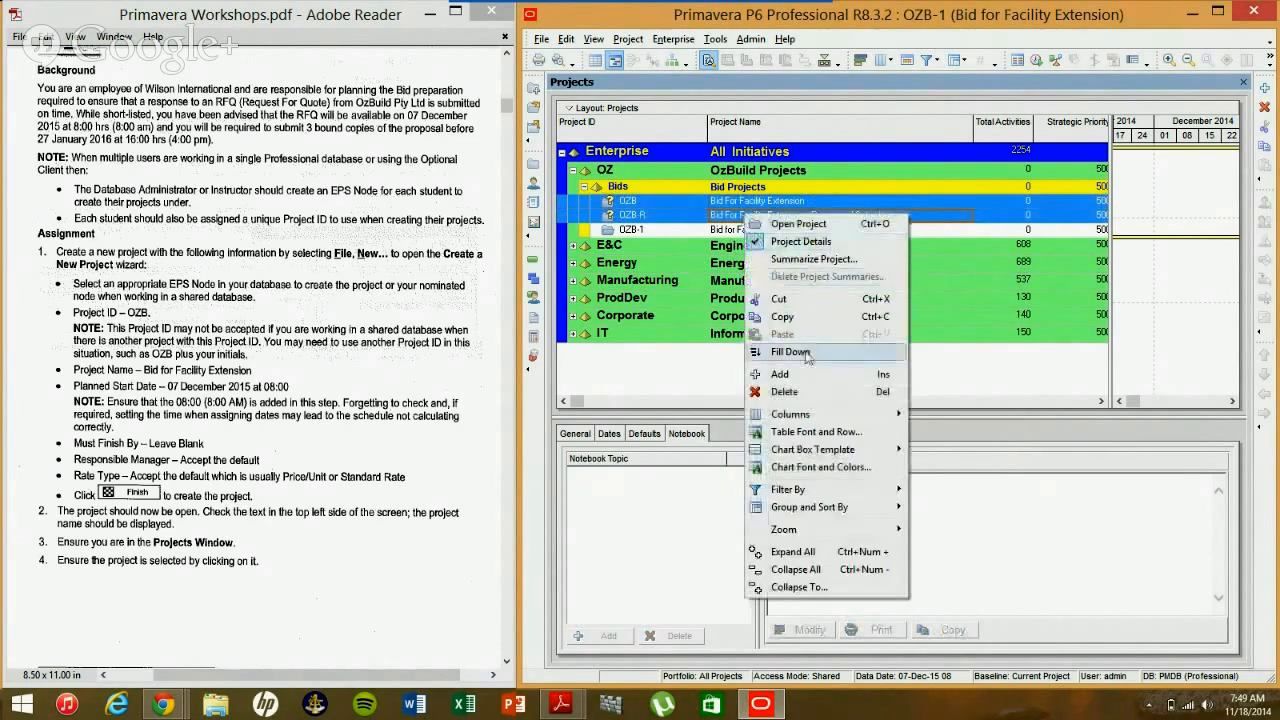
click(810, 391)
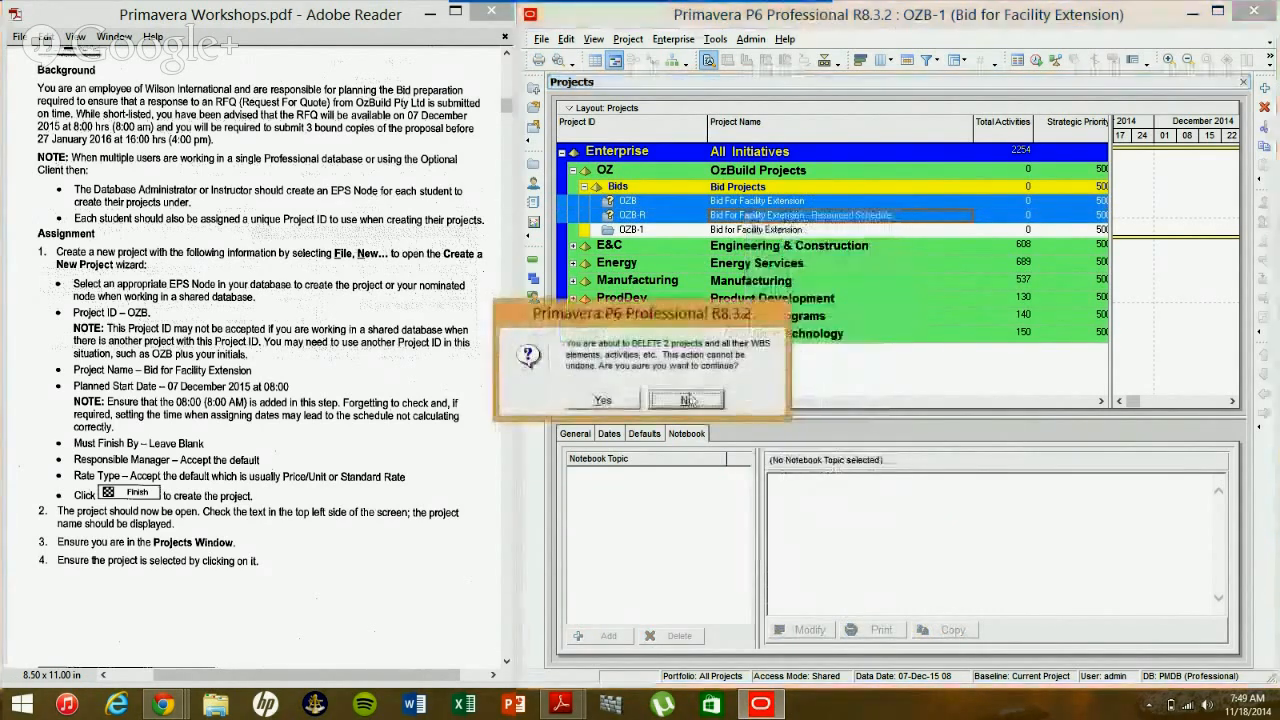
click(603, 401)
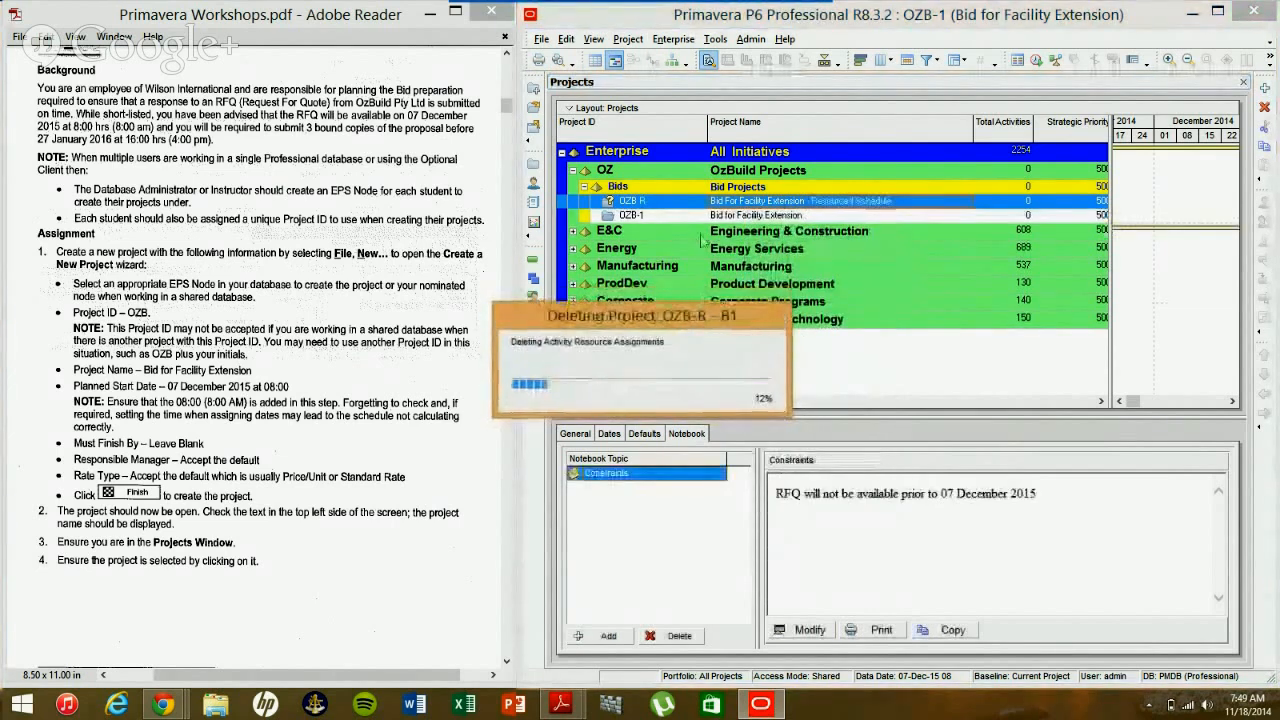
- Change the remaining Bid for Facility Extension project's ID to OZB
click(649, 202)
click(648, 202)
click(648, 202)
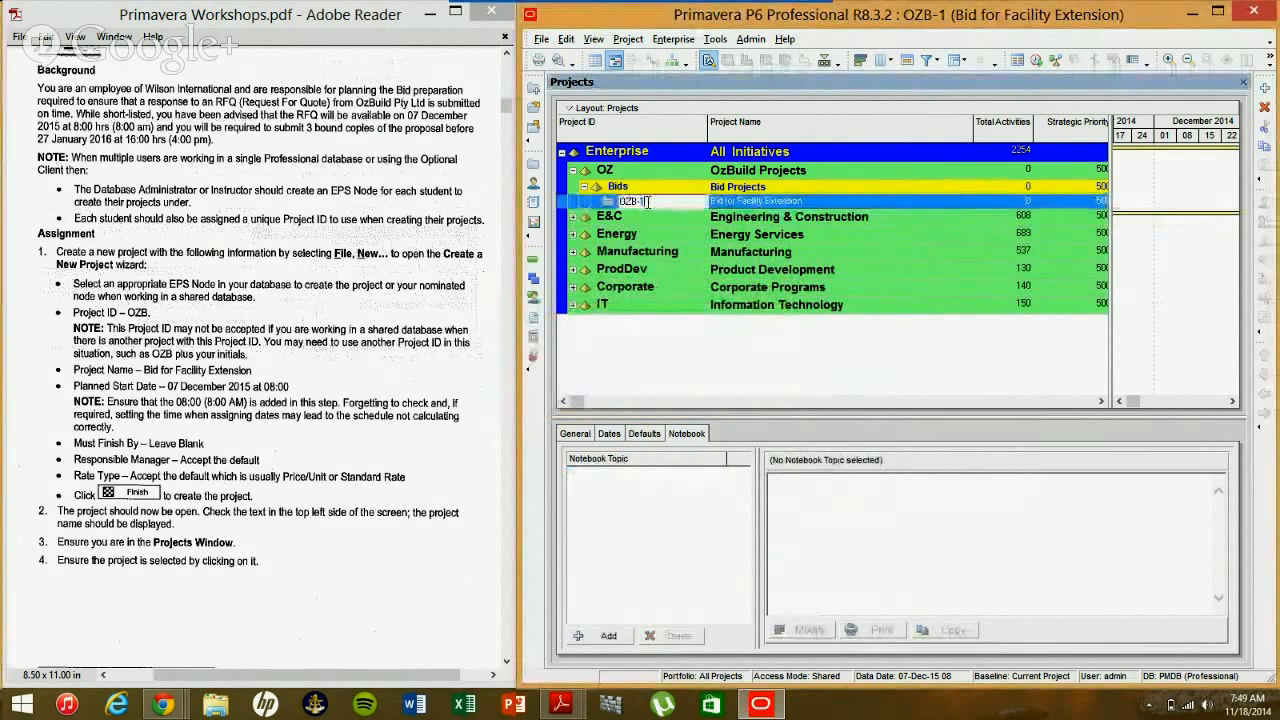
key(BackSpace)
key(BackSpace)
key(Return)
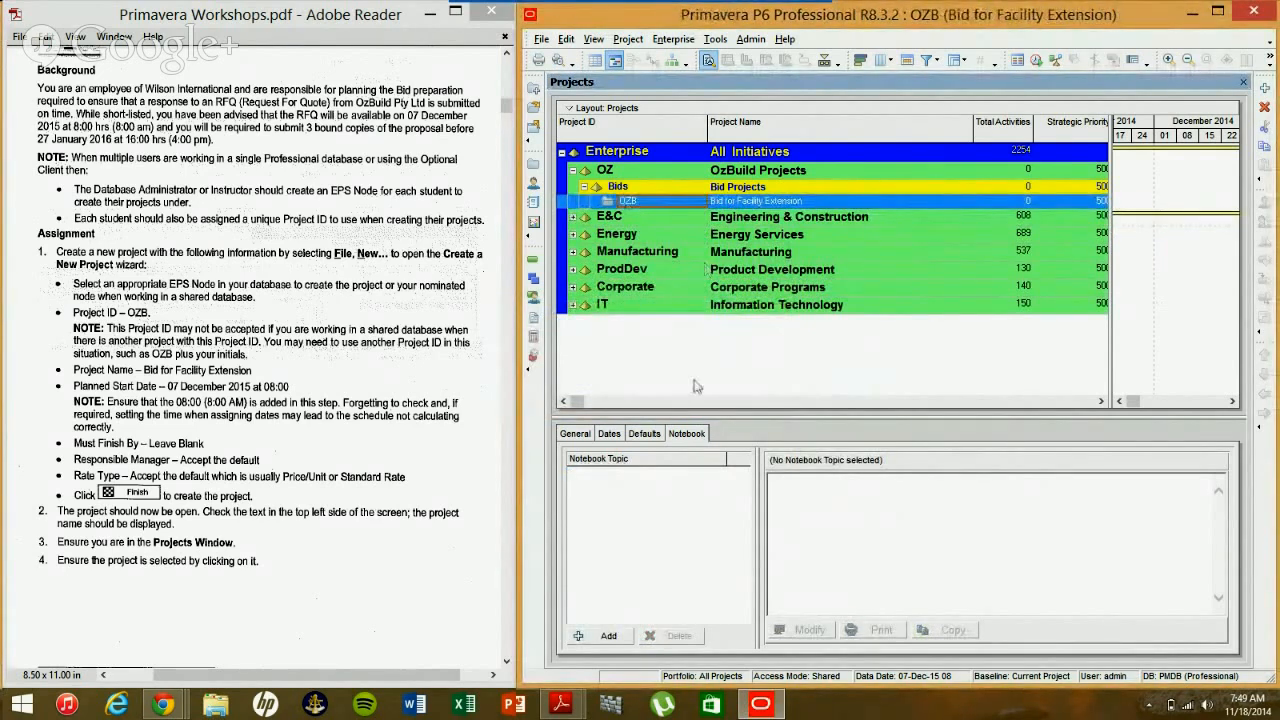
click(747, 187)
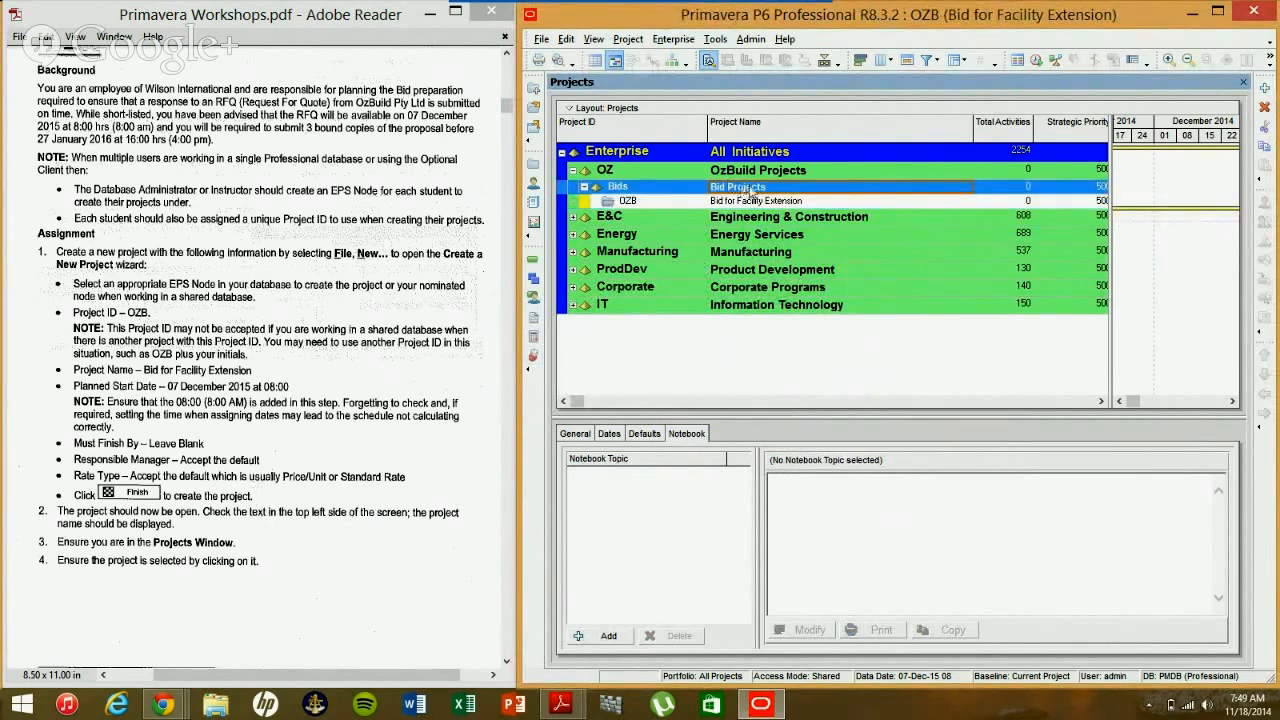
key(ctrl+n)
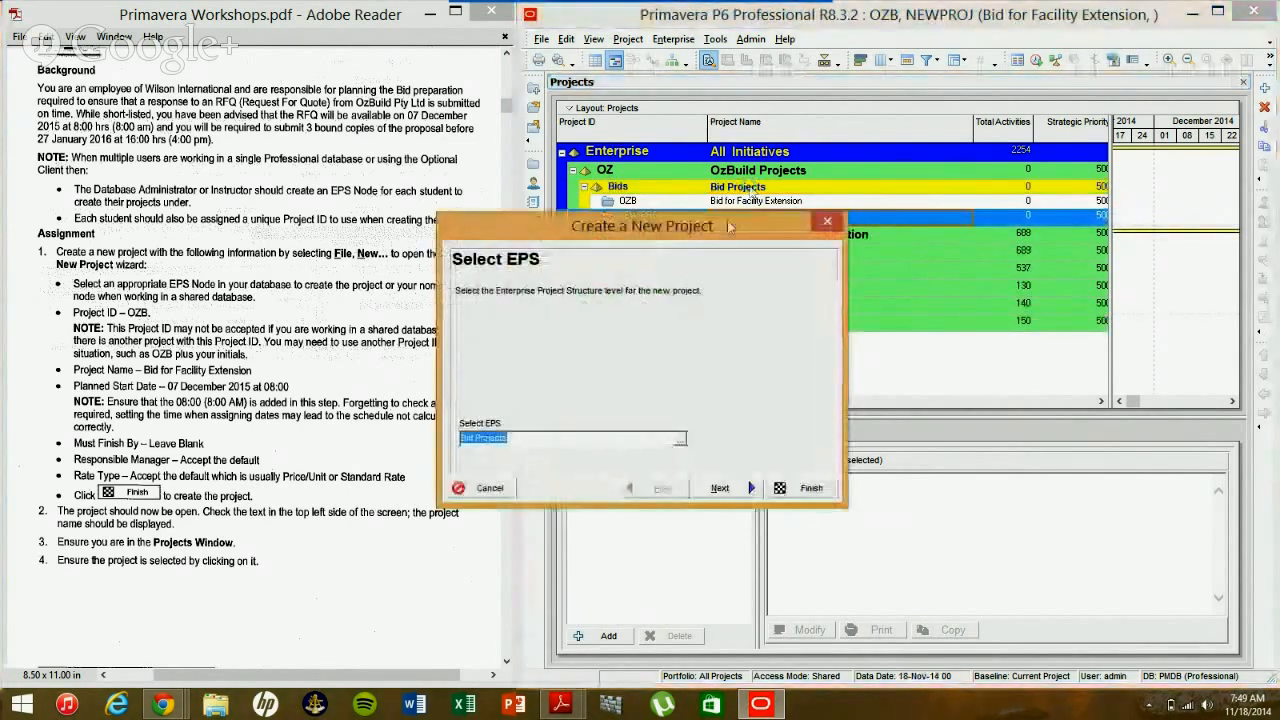
click(827, 221)
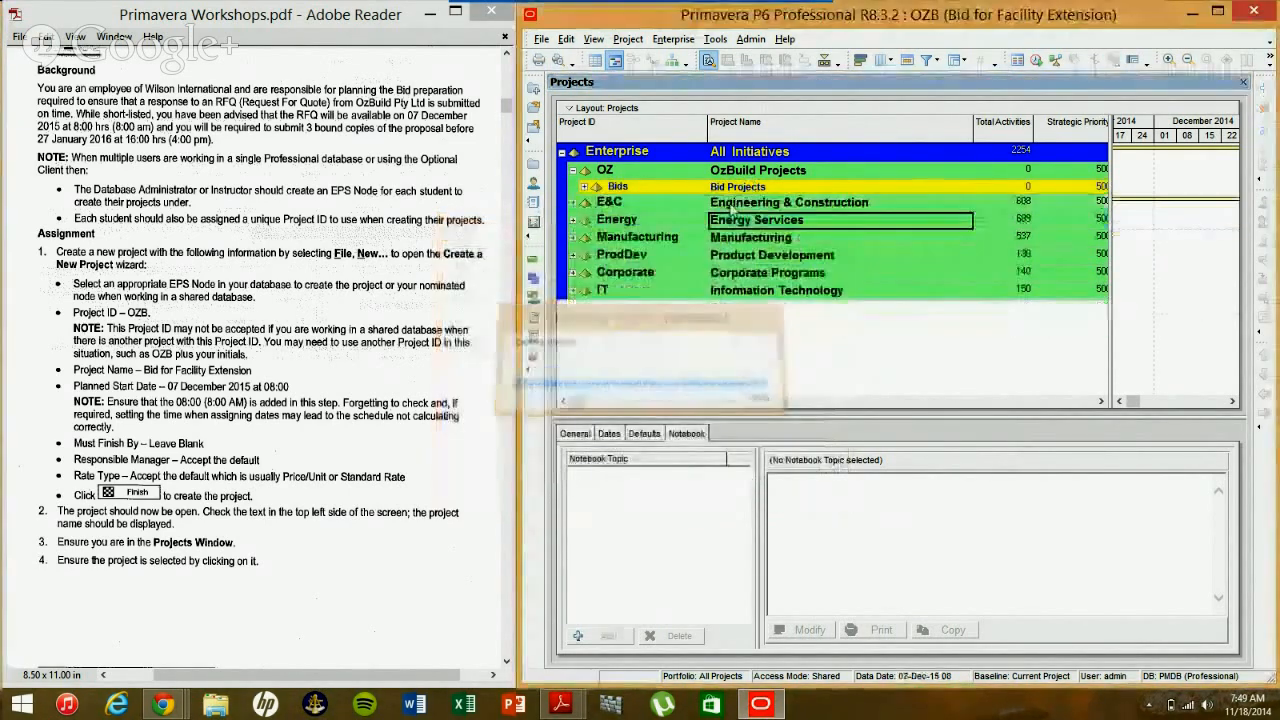
click(584, 187)
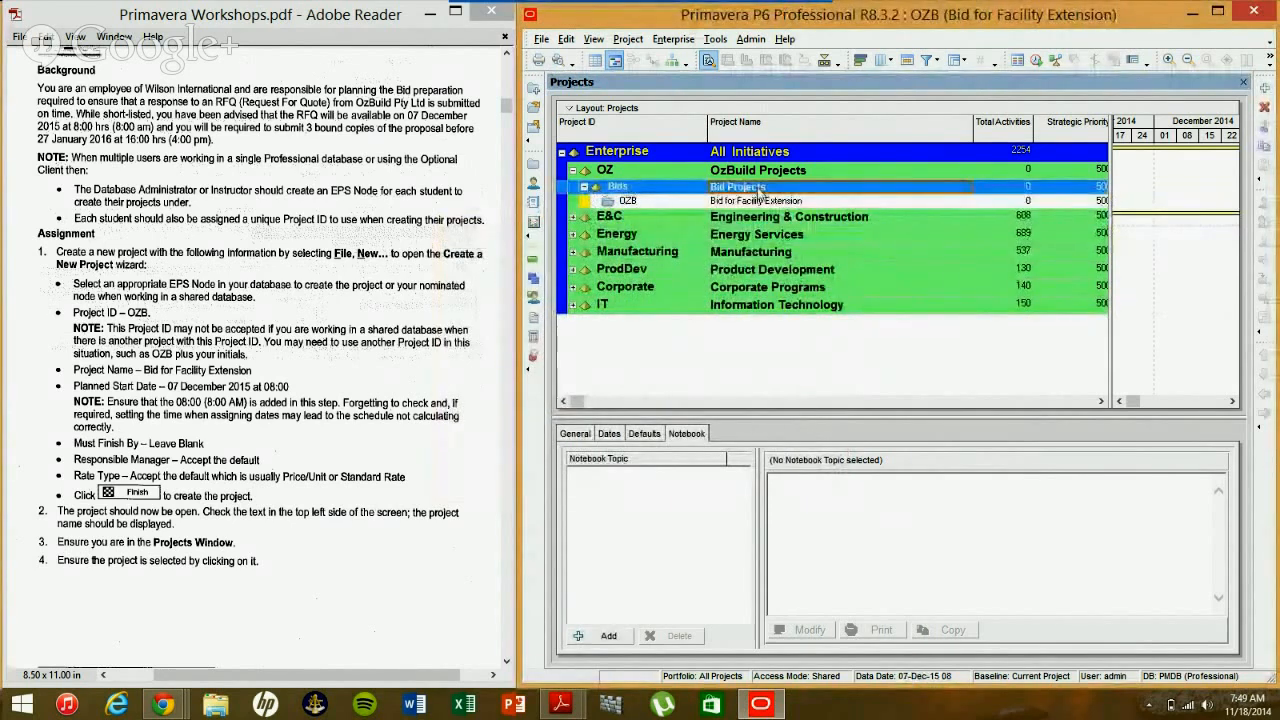
key(ctrl+n)
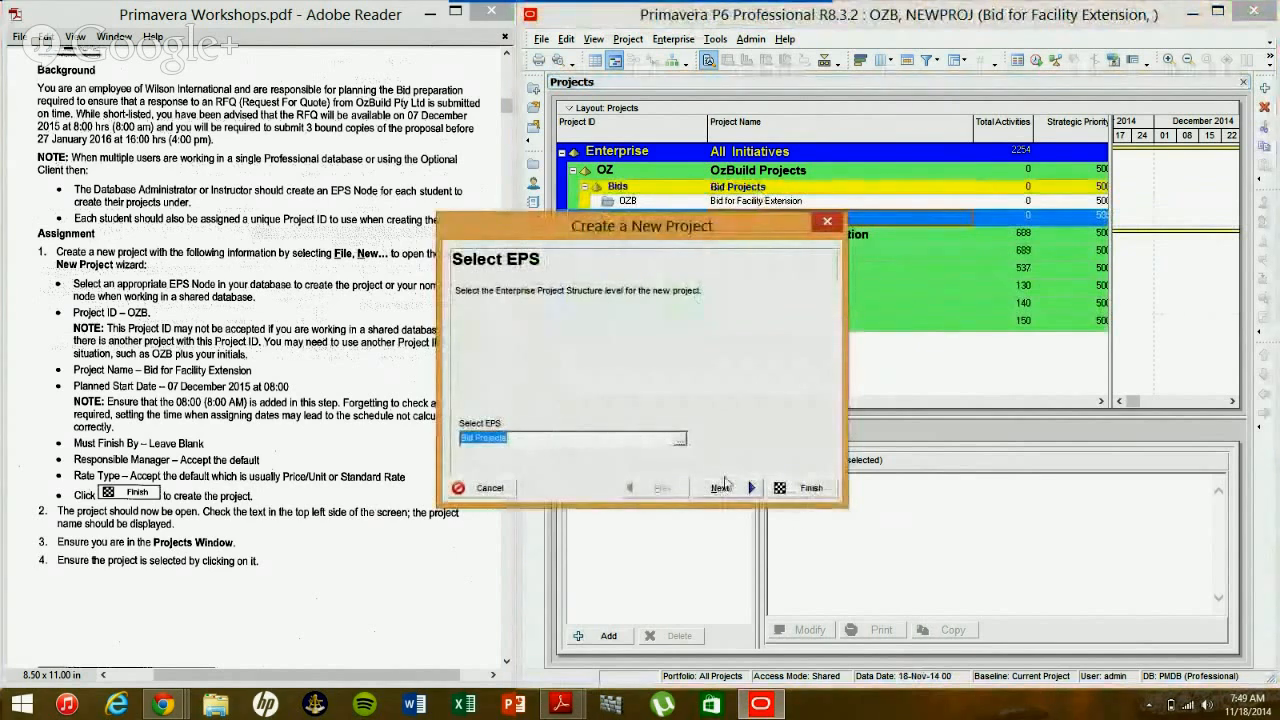
click(489, 488)
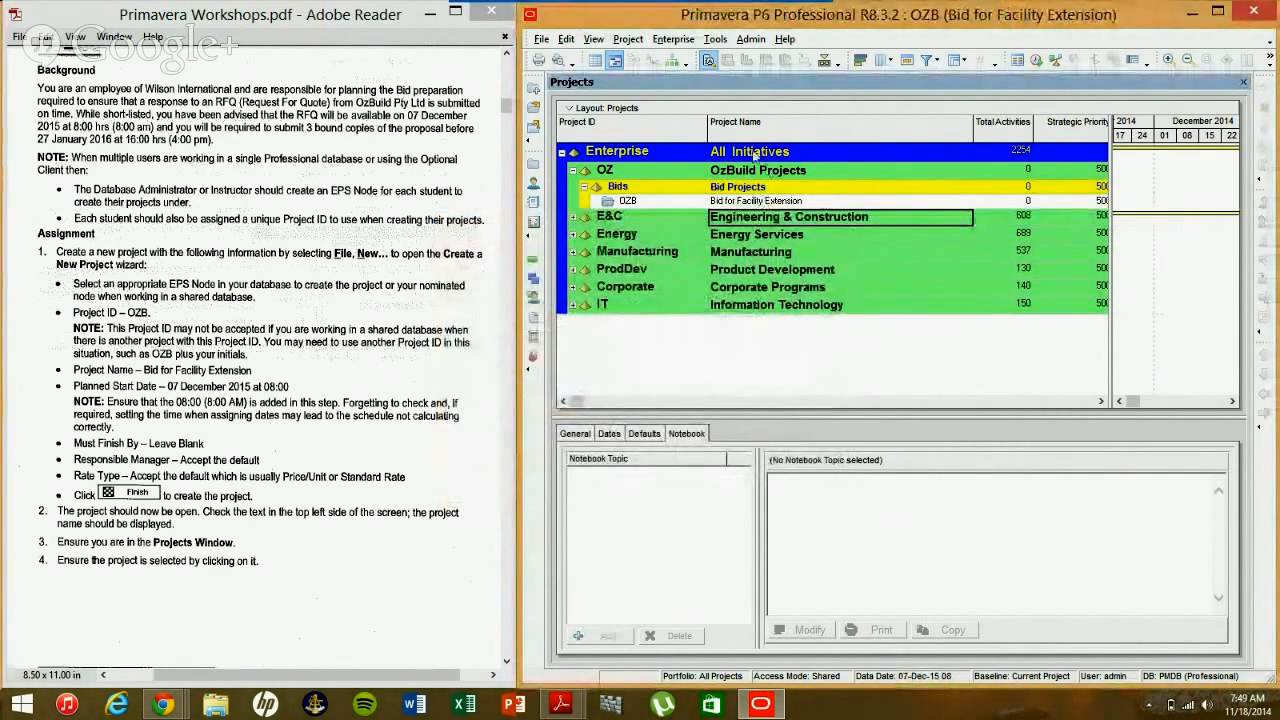
- Select the Bid for Facility Extension project and advance the workshop PDF in Adobe Reader to the page on project details
click(773, 204)
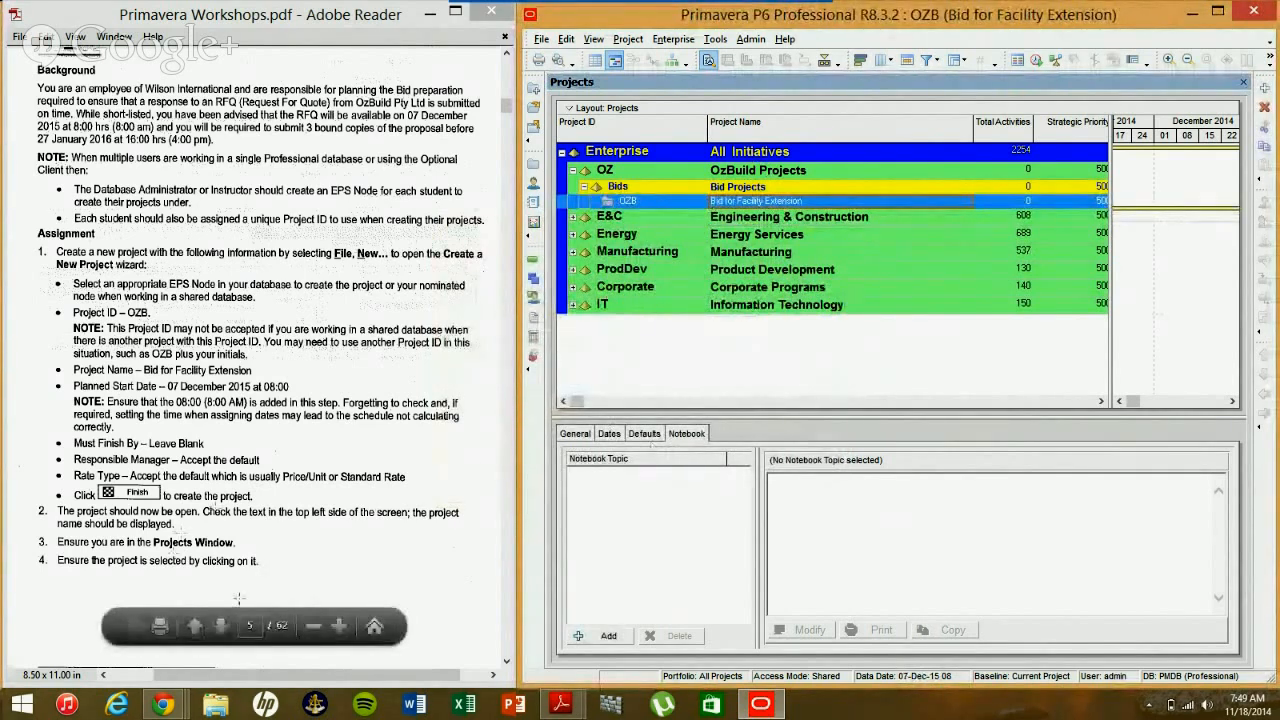
click(252, 560)
click(252, 560)
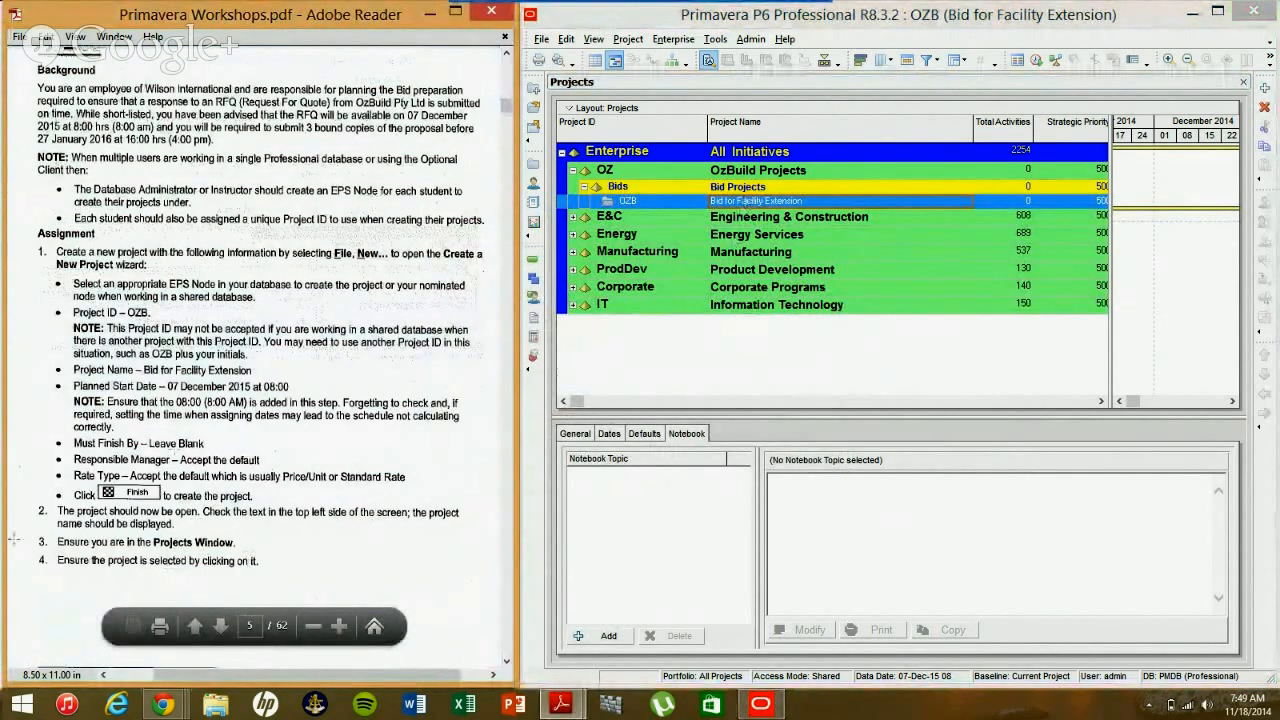
click(210, 519)
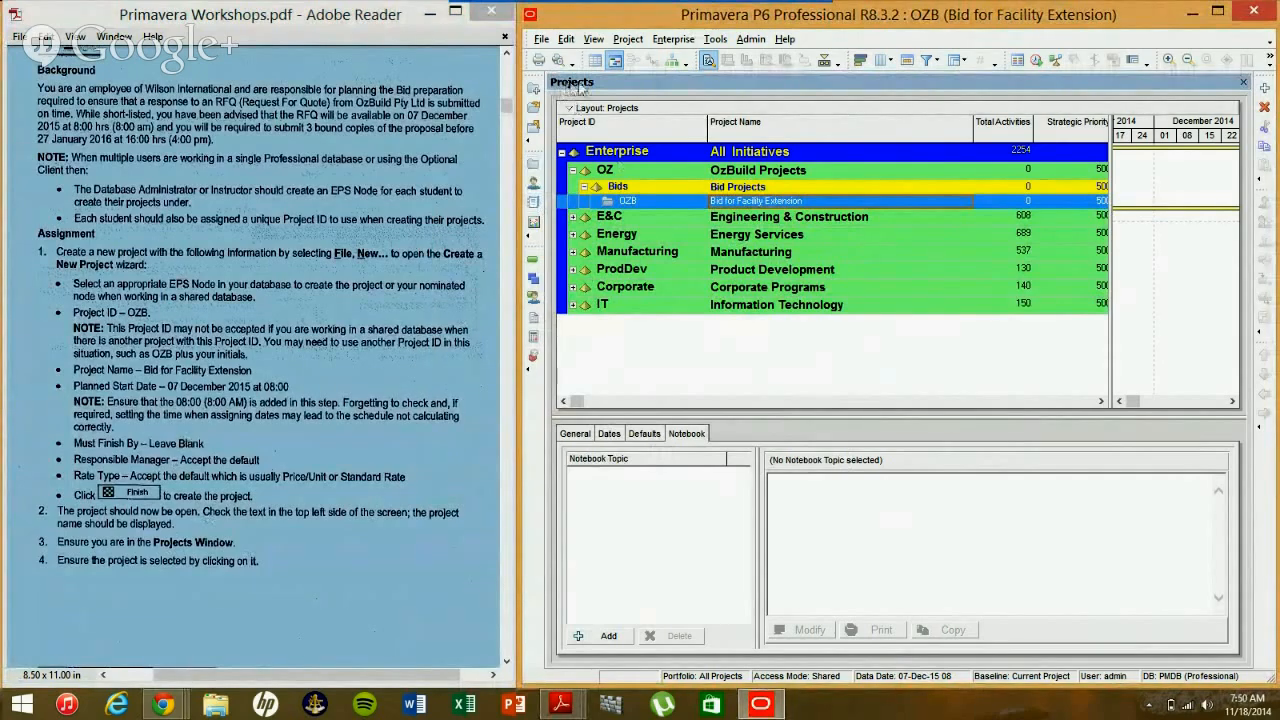
scroll(290, 376, down, 10)
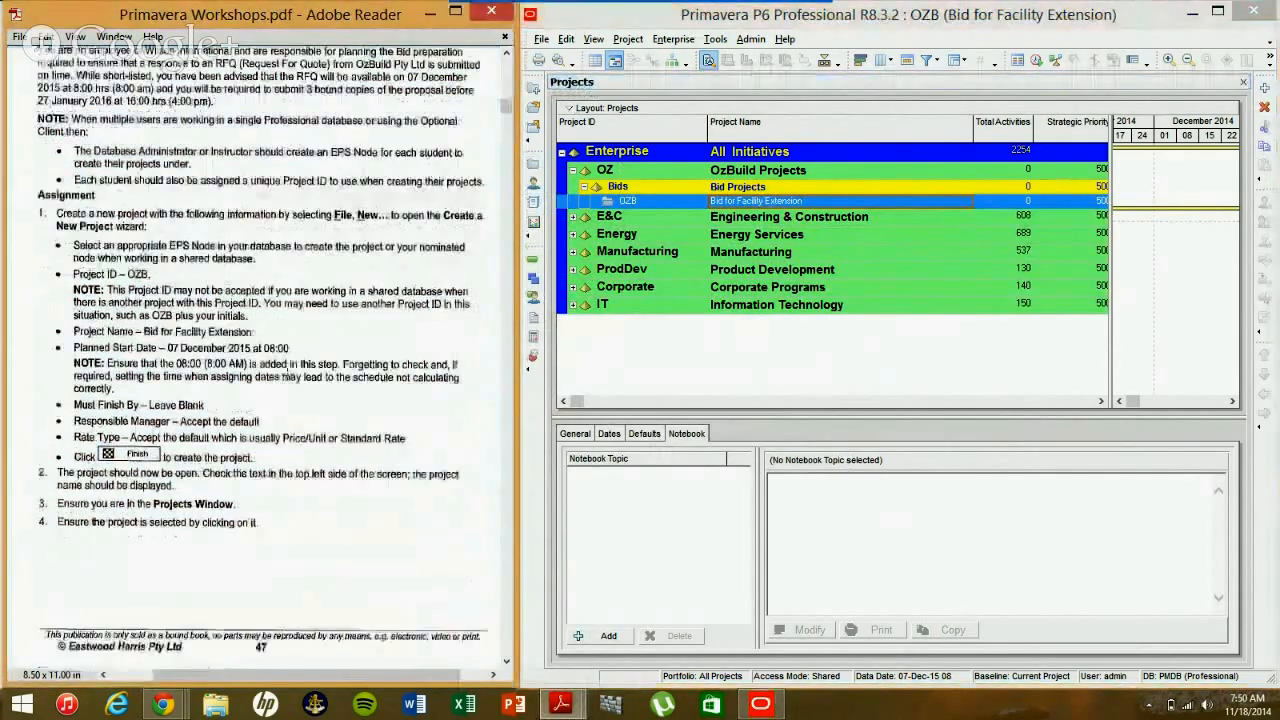
scroll(287, 380, down, 5)
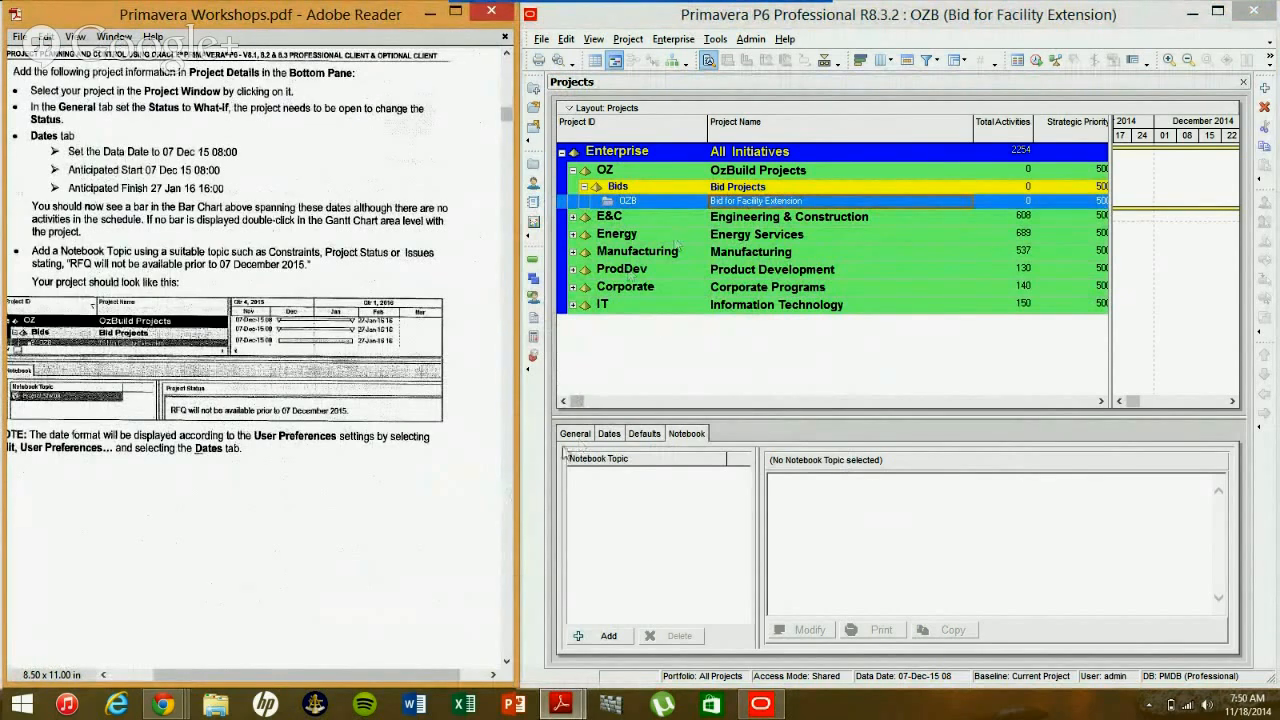
- Set the status of the Bid for Facility Extension project to What-If in its general details
click(575, 436)
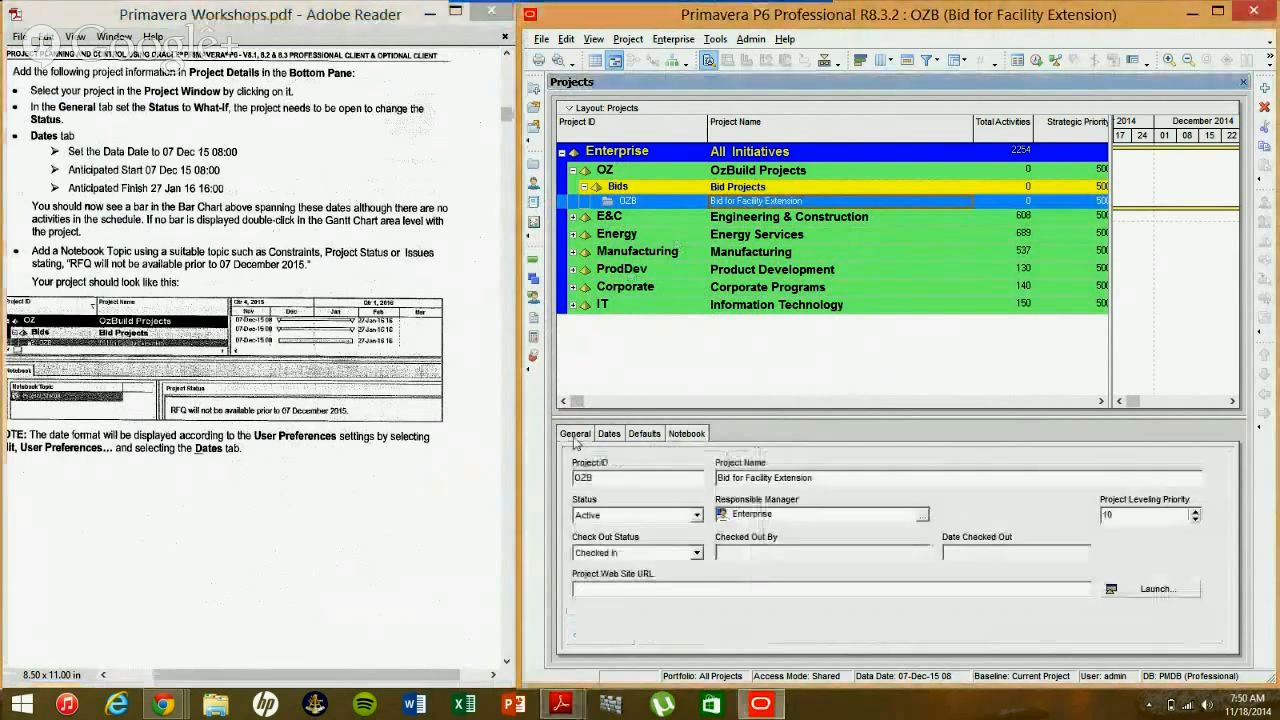
click(697, 515)
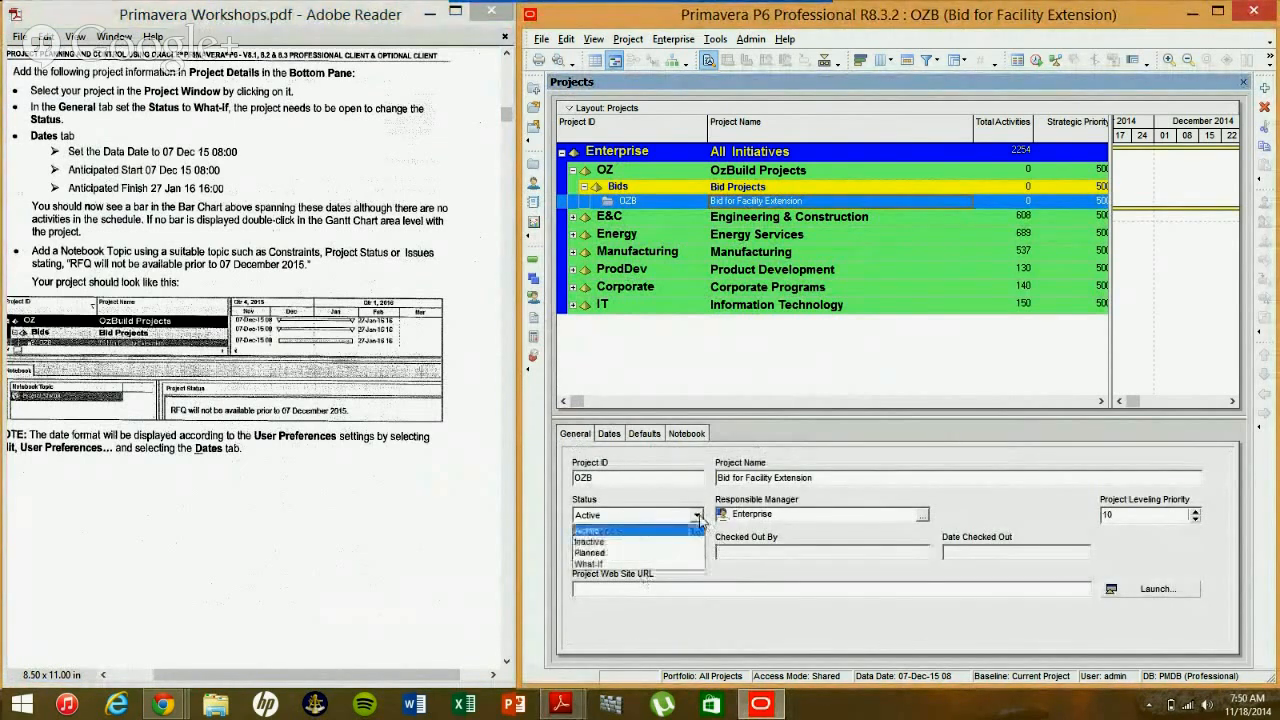
click(640, 563)
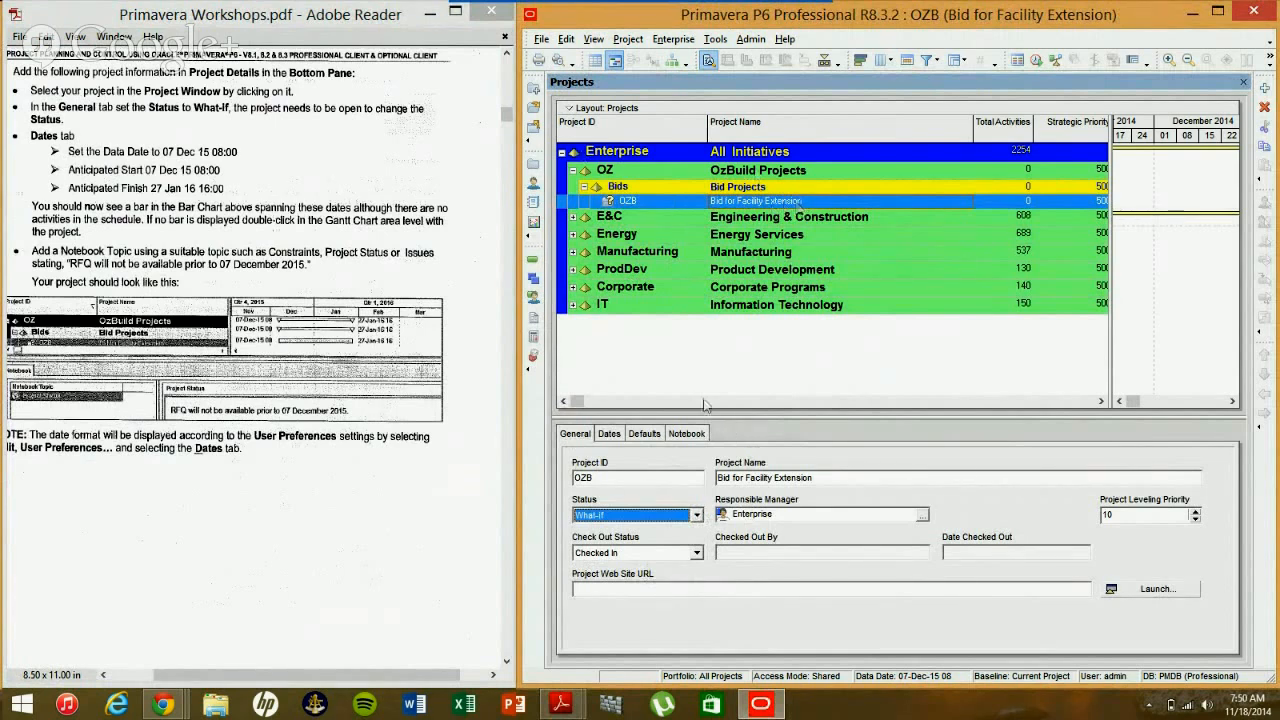
- Set the project's status back to Active and close the project
click(539, 40)
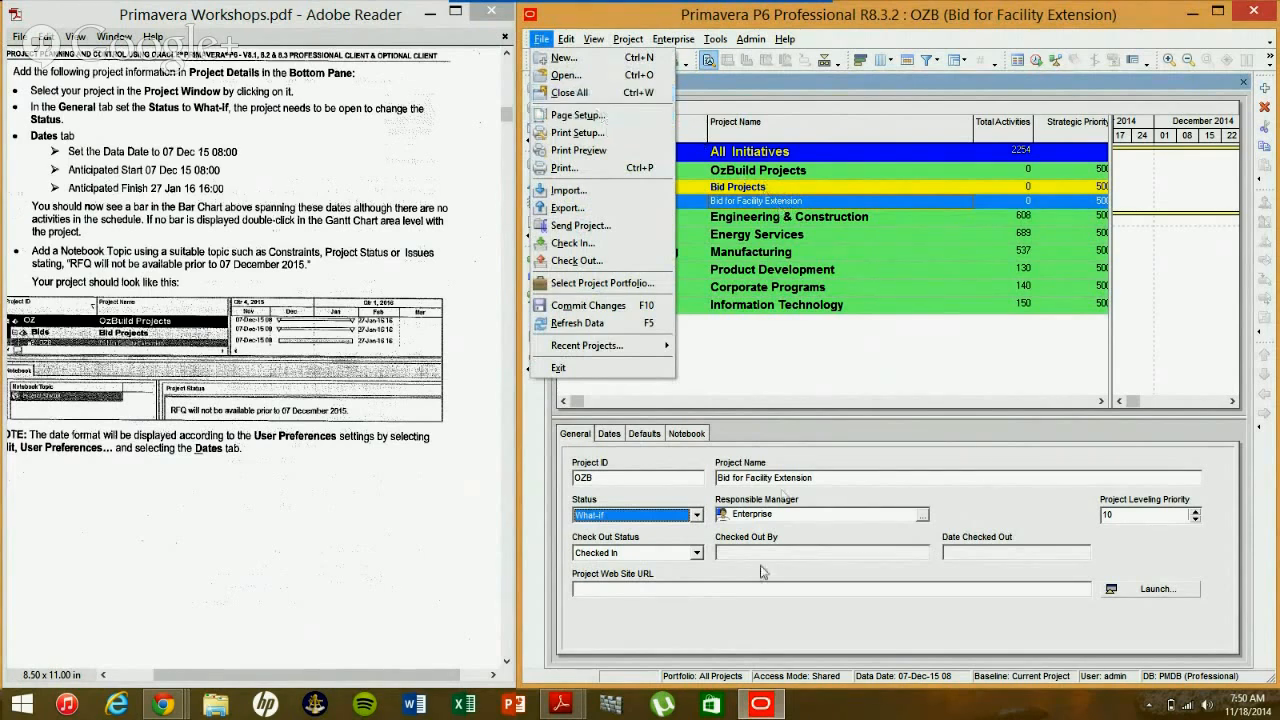
click(696, 515)
click(632, 530)
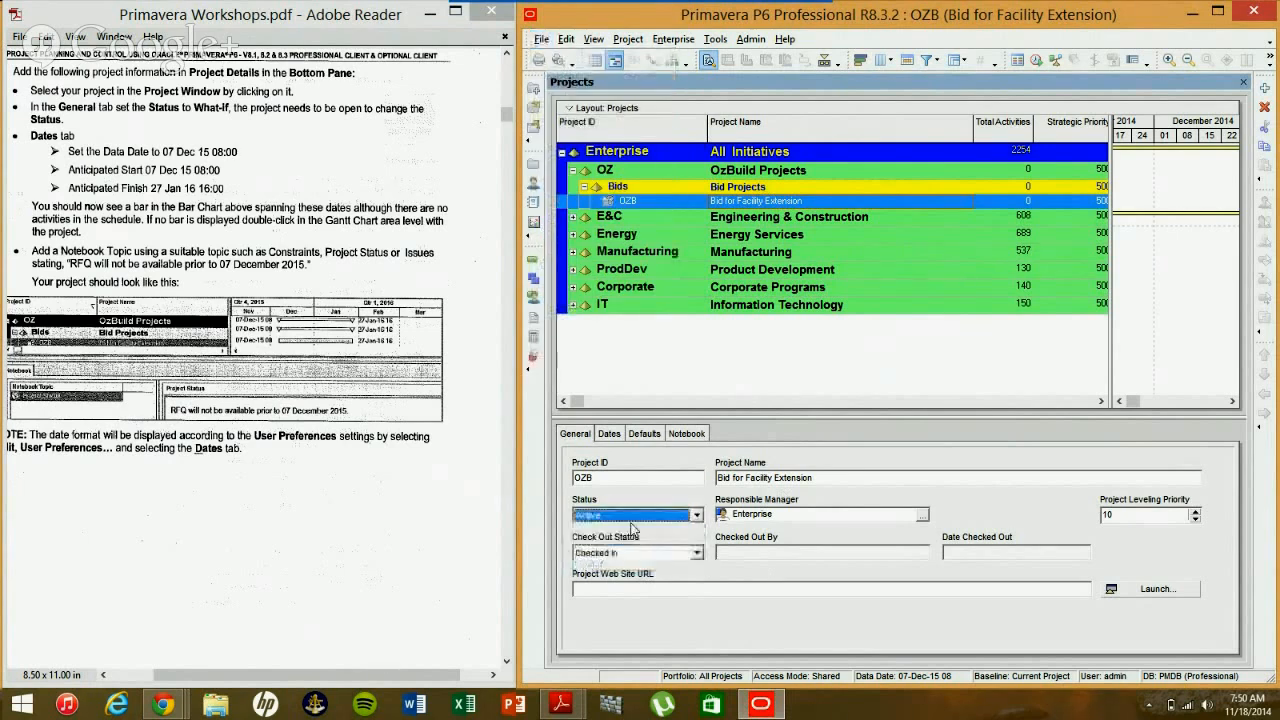
click(540, 38)
click(570, 97)
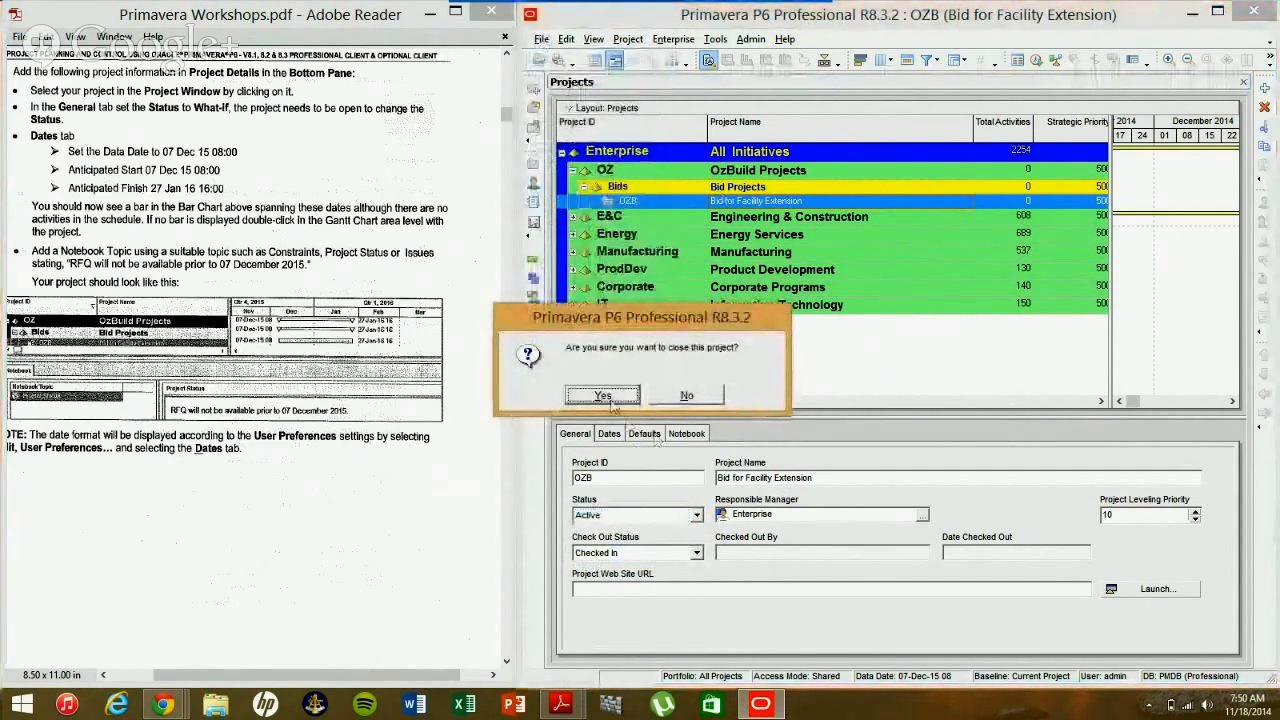
click(603, 396)
- Select the closed OZB project under Bid Projects and reopen it
click(780, 216)
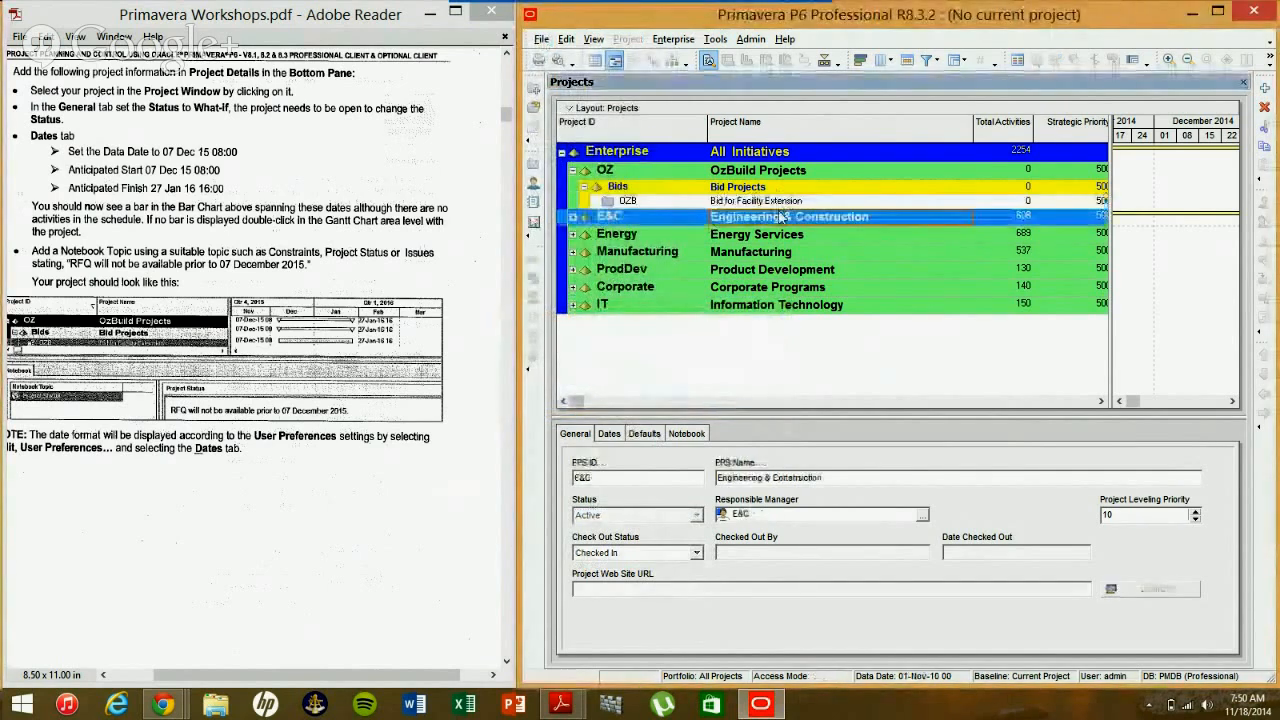
click(780, 201)
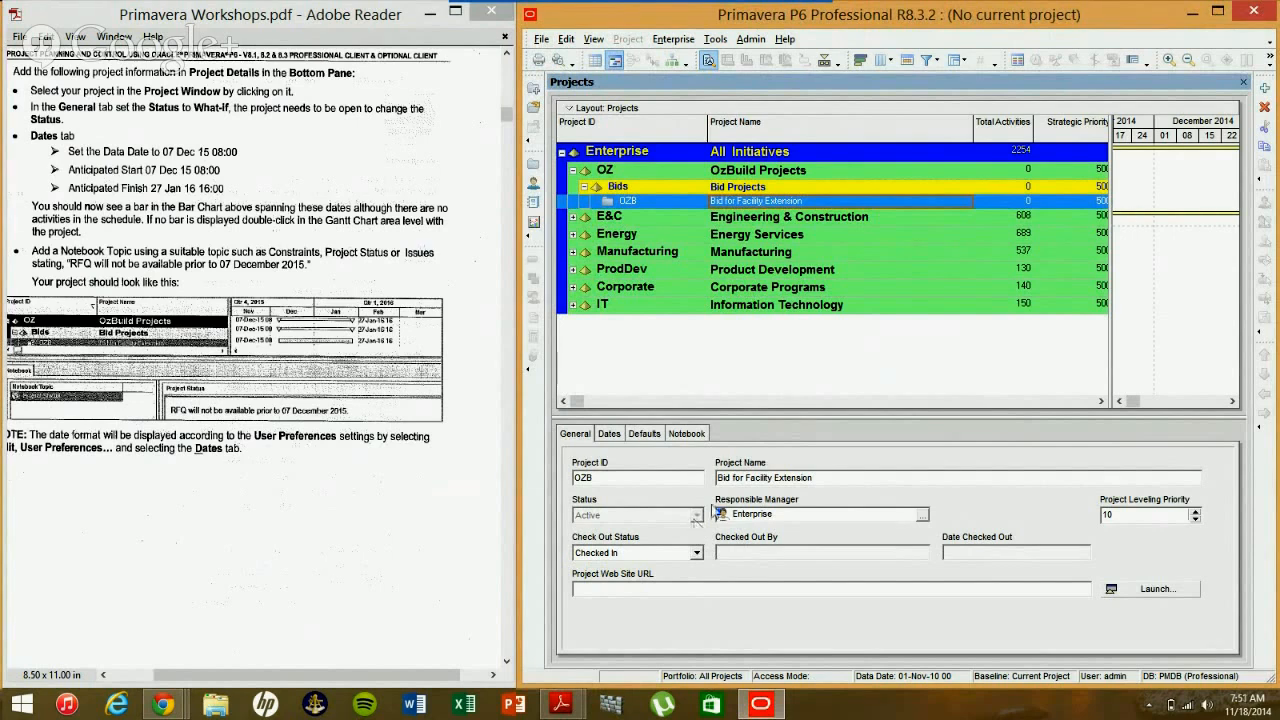
right_click(844, 204)
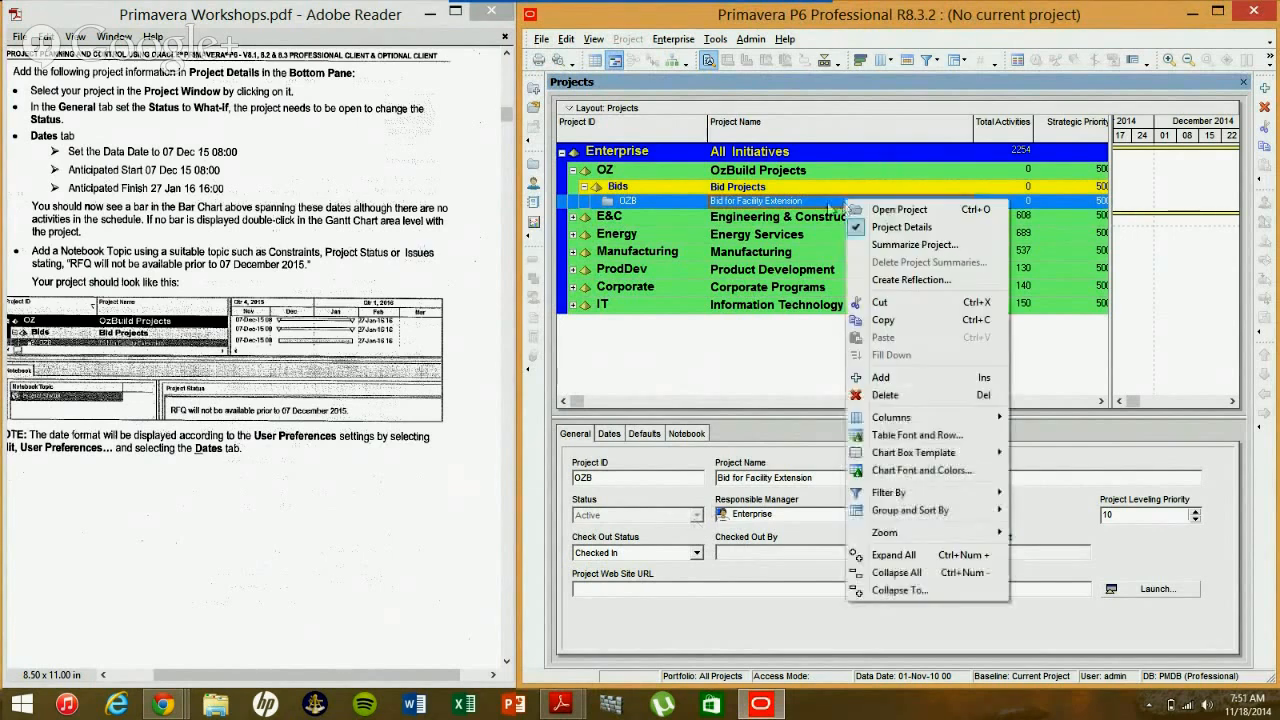
click(745, 390)
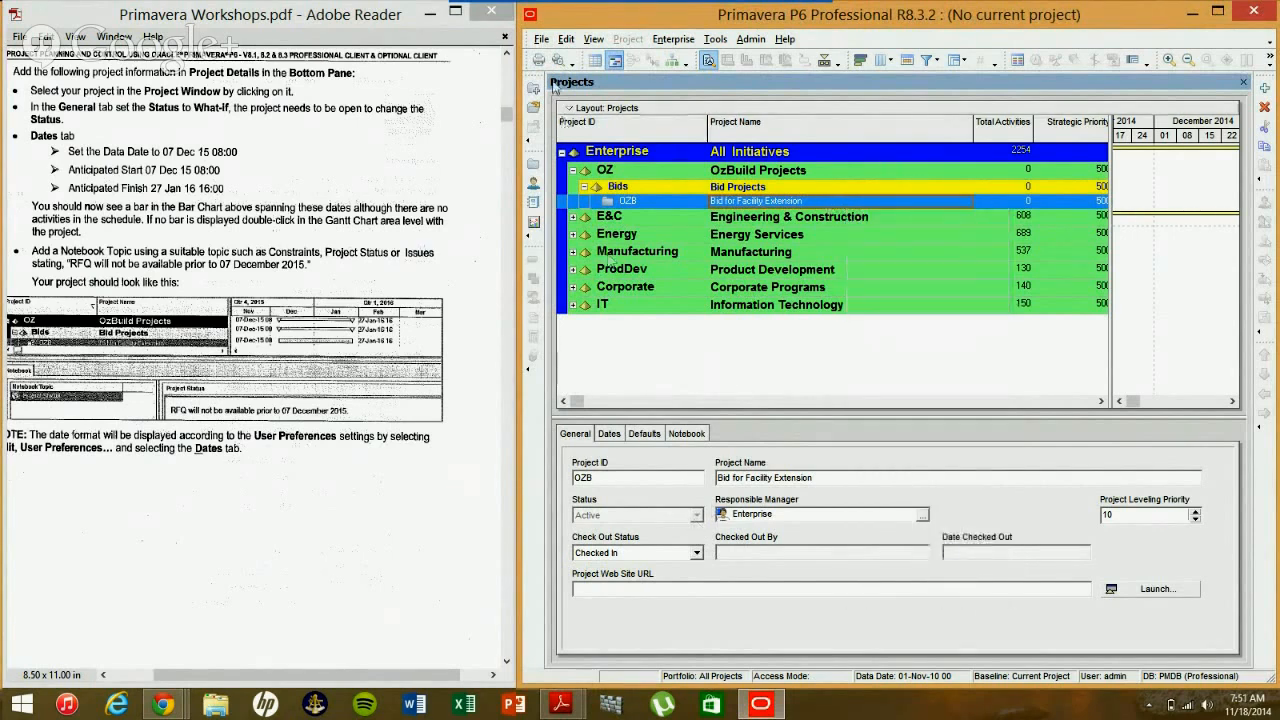
click(541, 39)
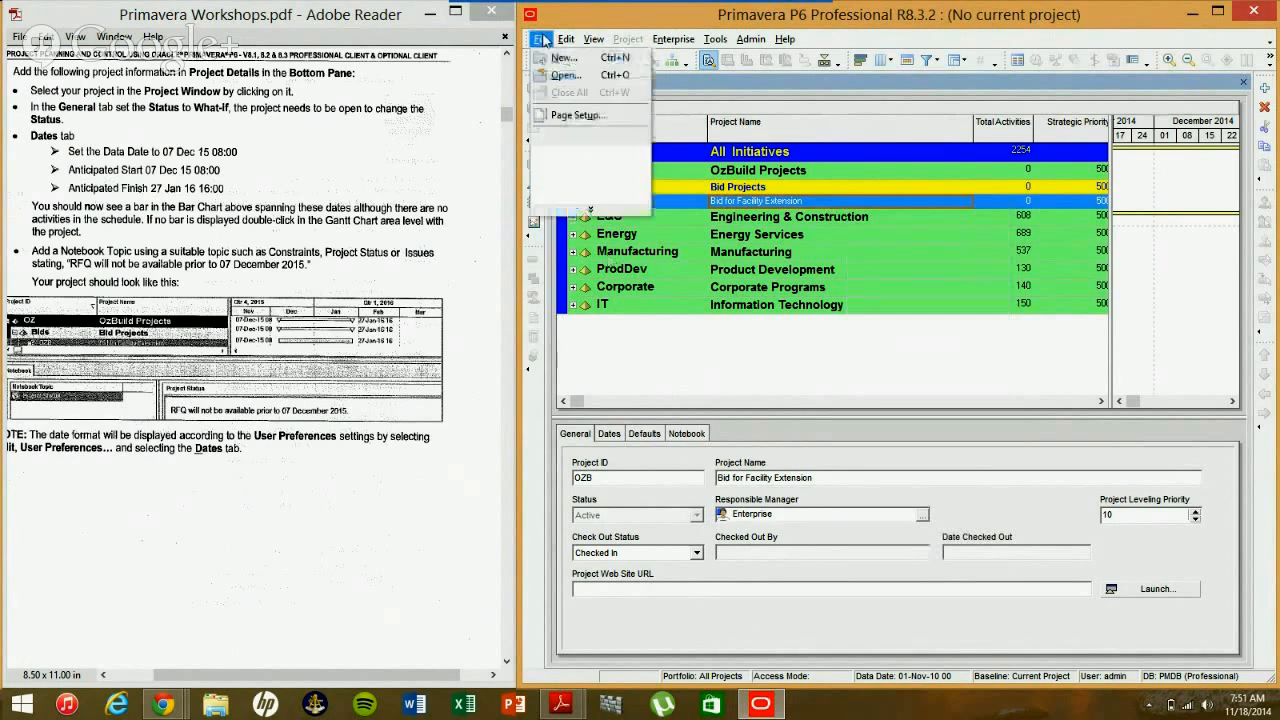
click(724, 207)
right_click(724, 207)
click(777, 212)
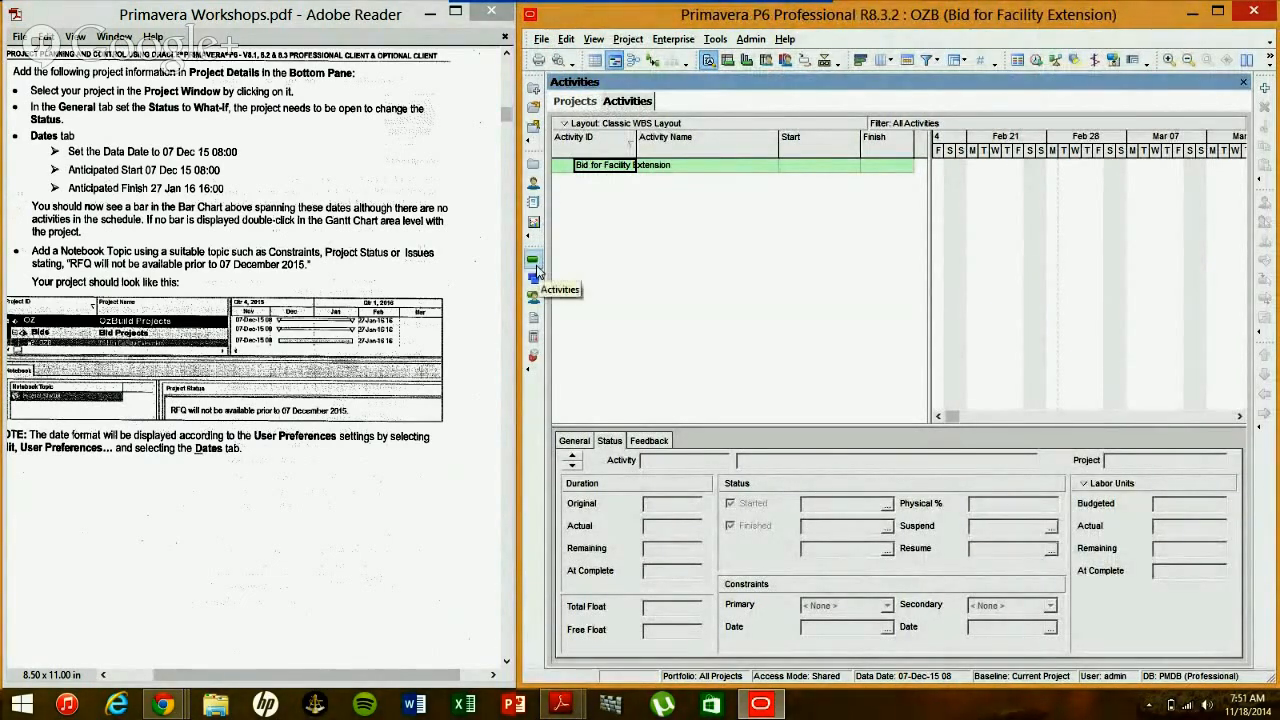
- Return to the projects view and set the Bid for Facility Extension project's status to What-If
click(592, 102)
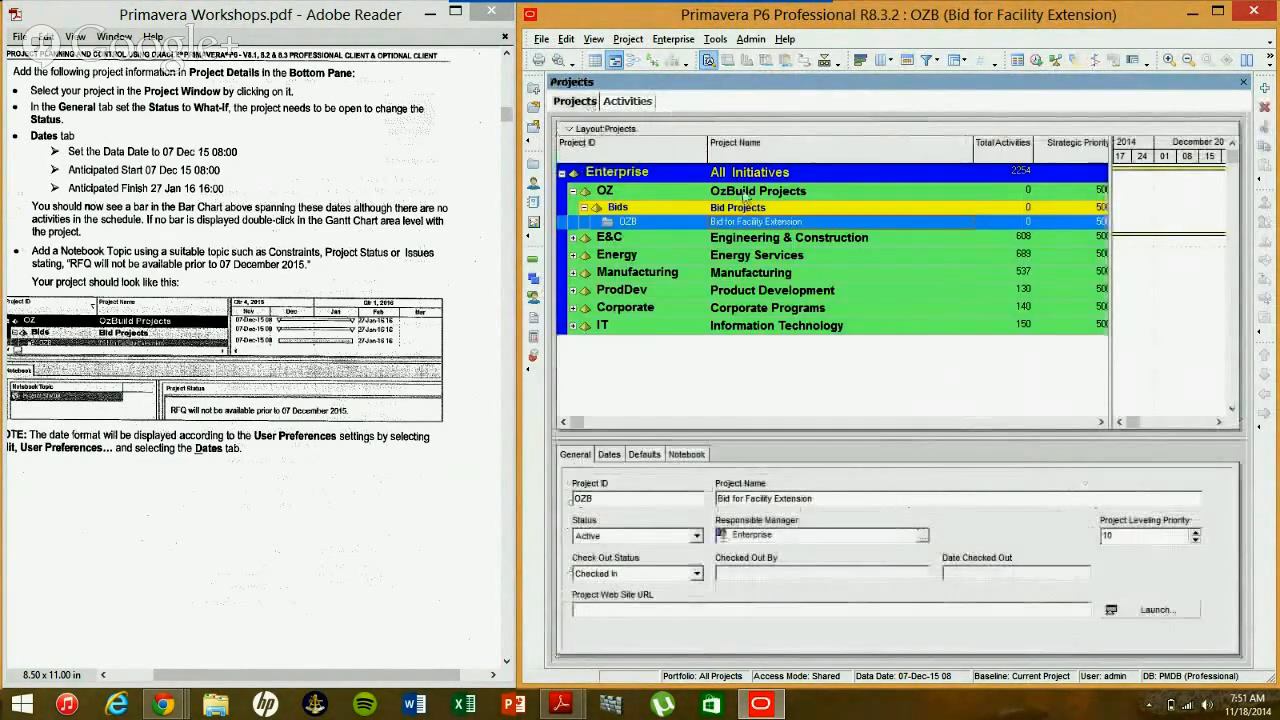
click(696, 536)
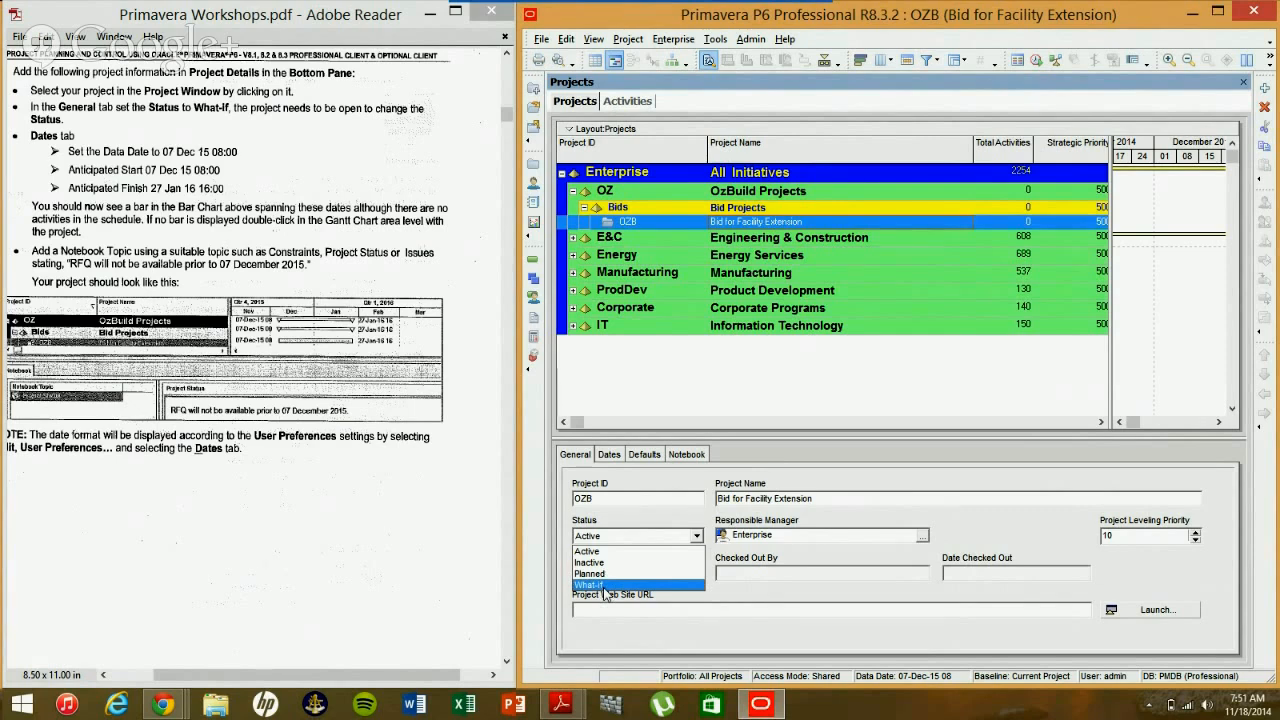
click(604, 586)
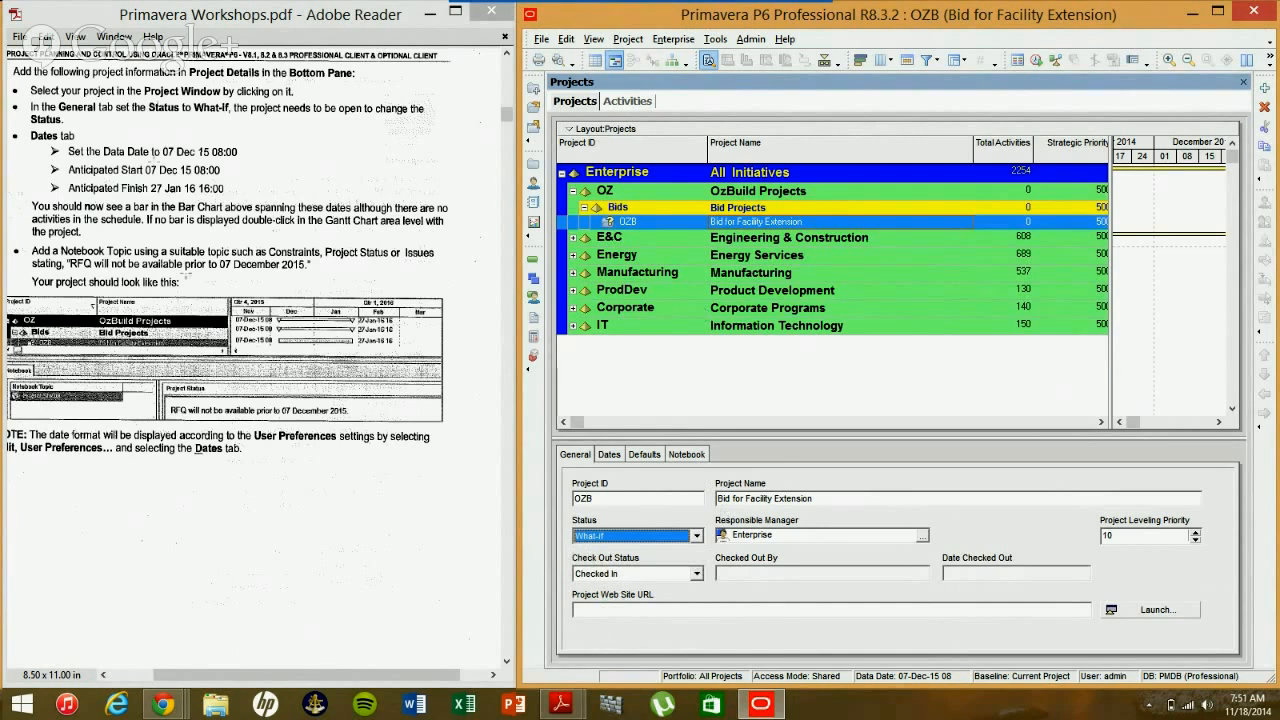
- Set the project's anticipated start to 07-Dec-15 08 in its date details
click(606, 457)
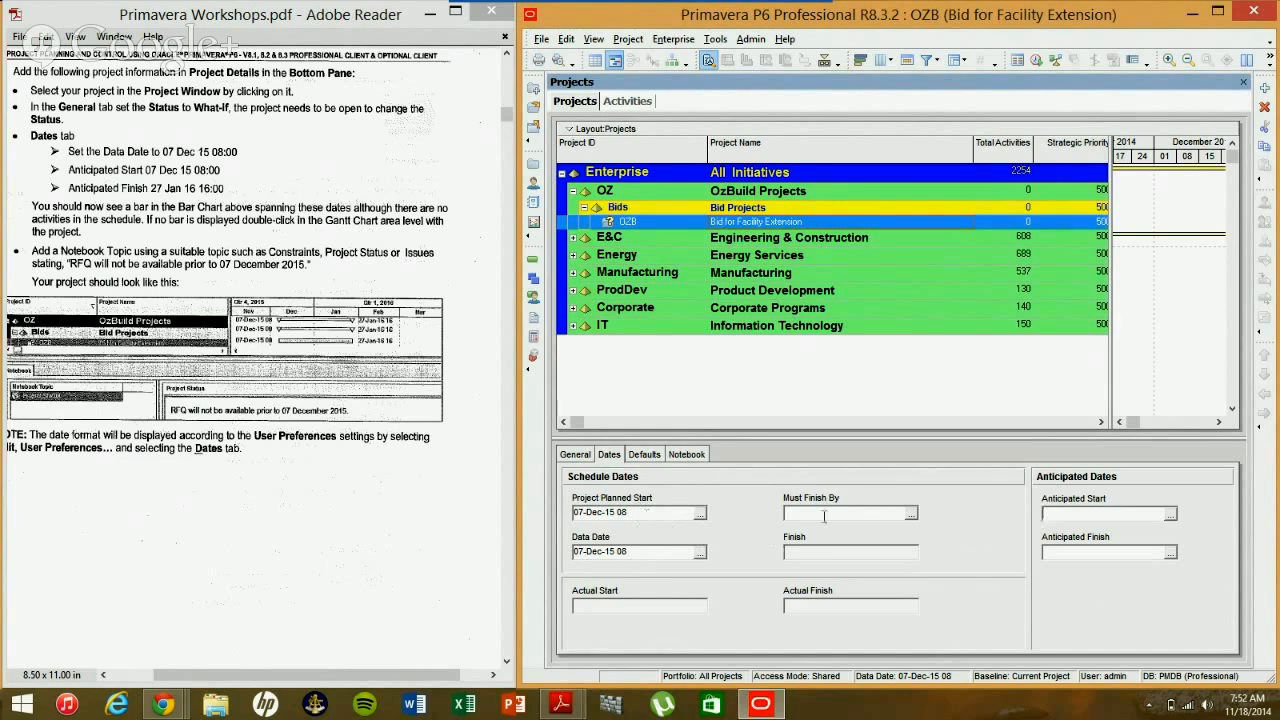
click(1170, 514)
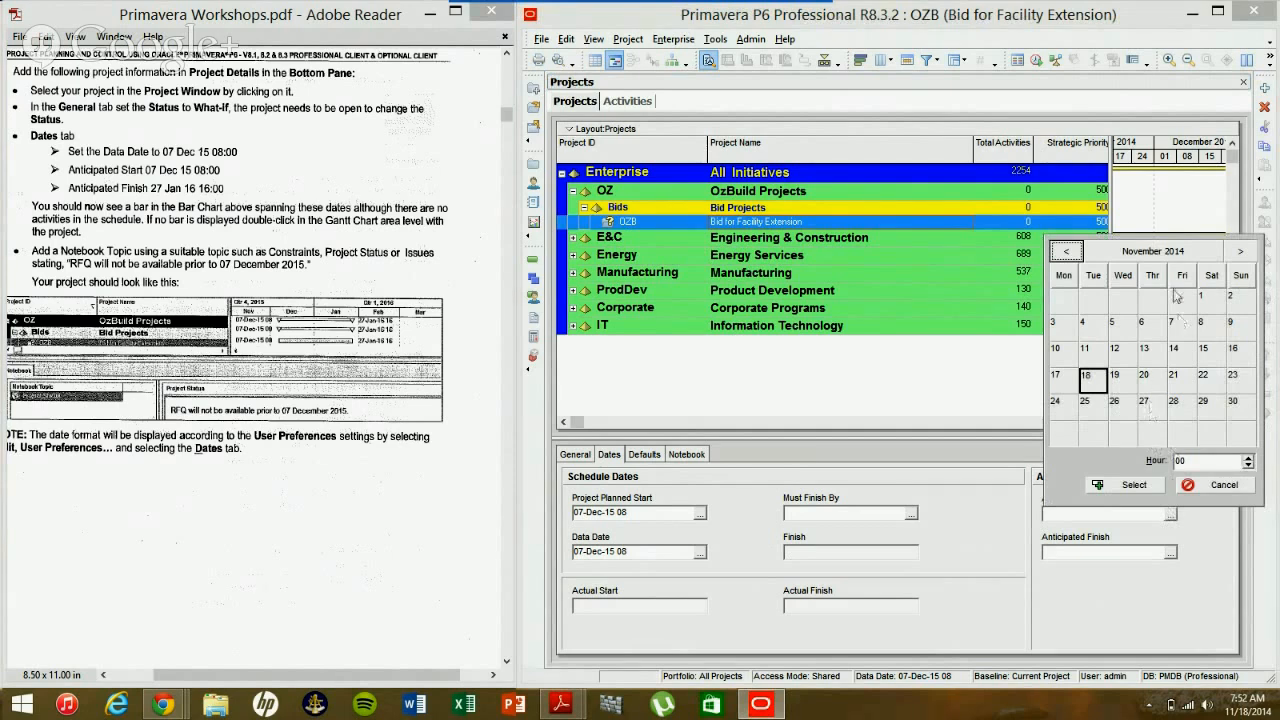
click(1170, 252)
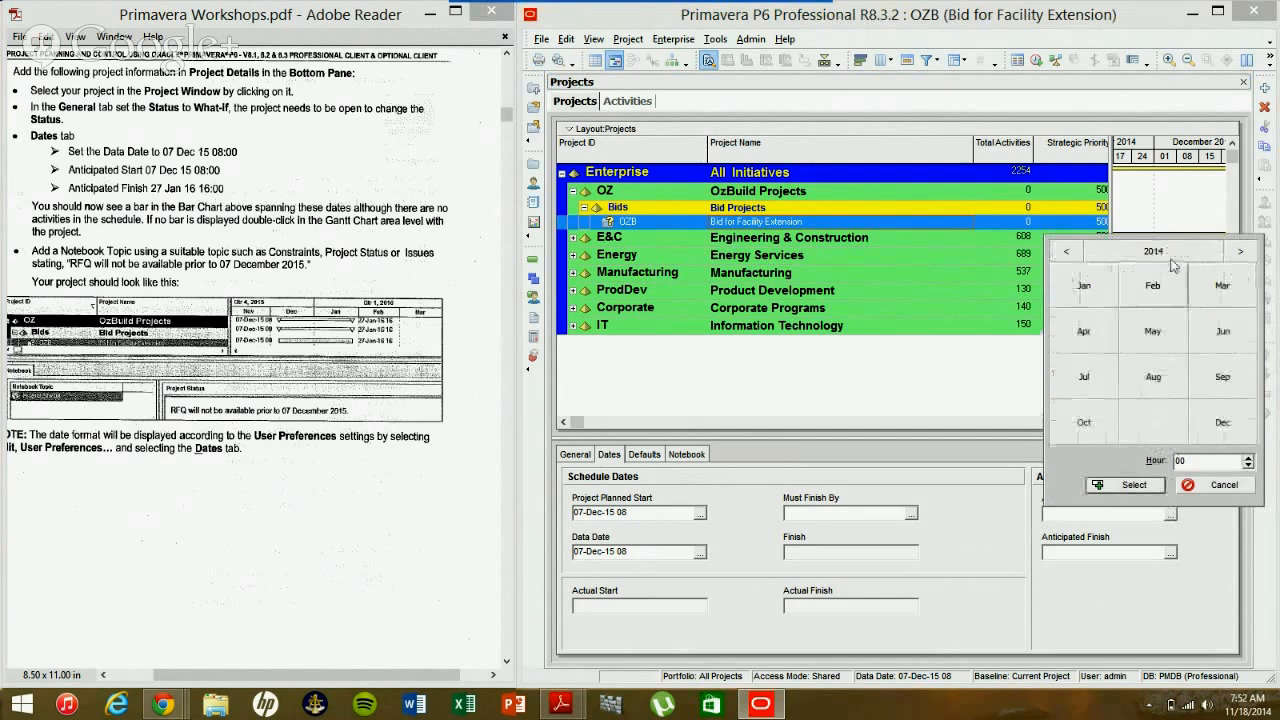
click(1240, 251)
click(1224, 424)
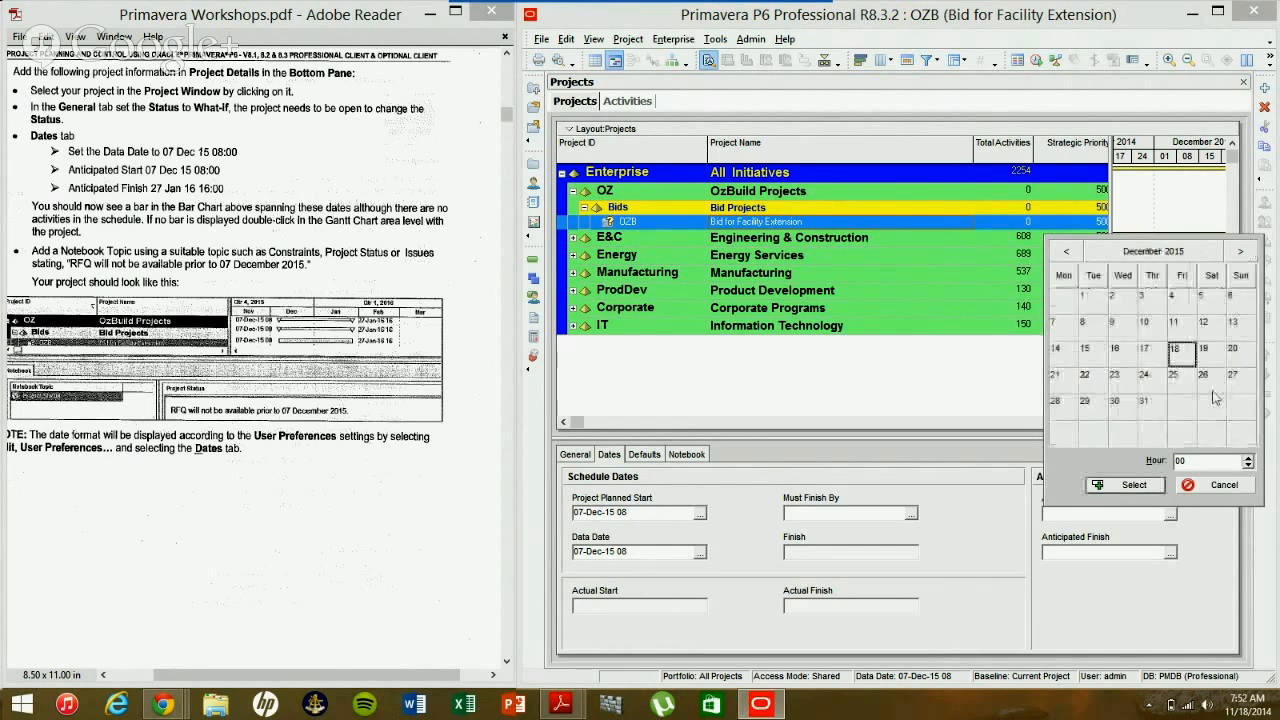
click(1078, 326)
click(1078, 326)
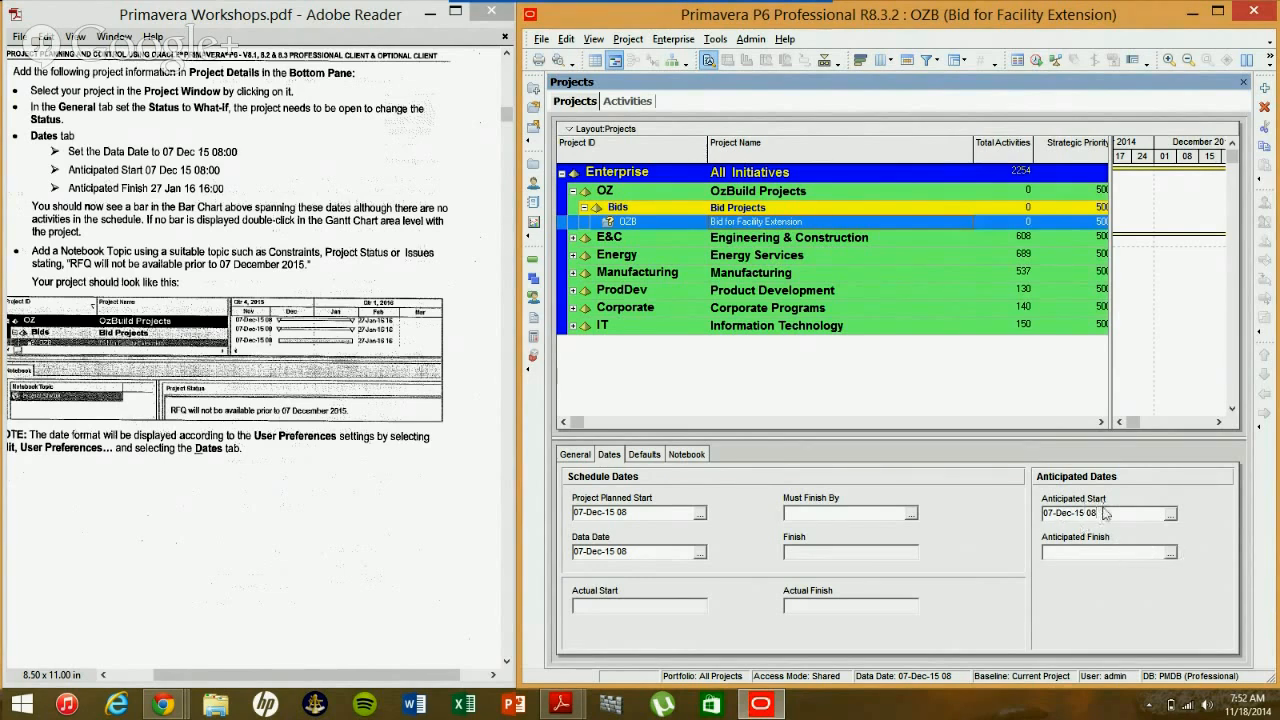
- Set the project's anticipated finish to 27-Jan-16 at hour 16
click(1171, 554)
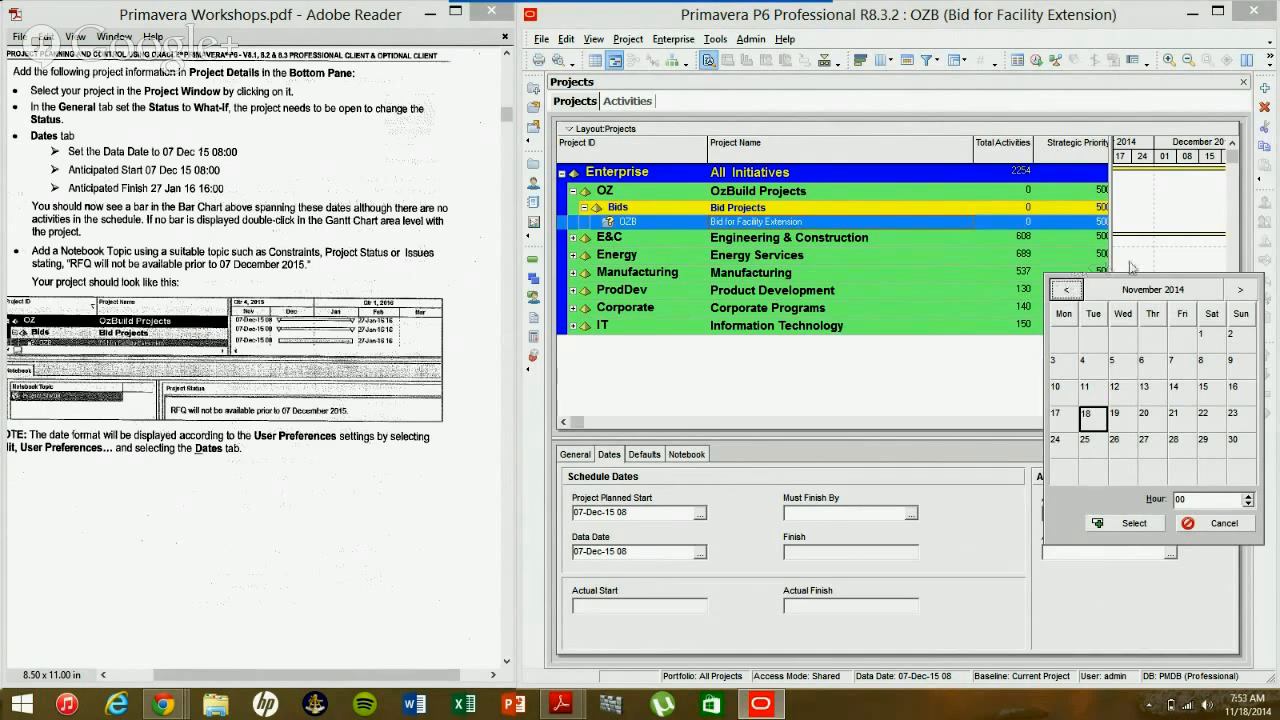
click(1160, 290)
click(1240, 289)
click(1240, 289)
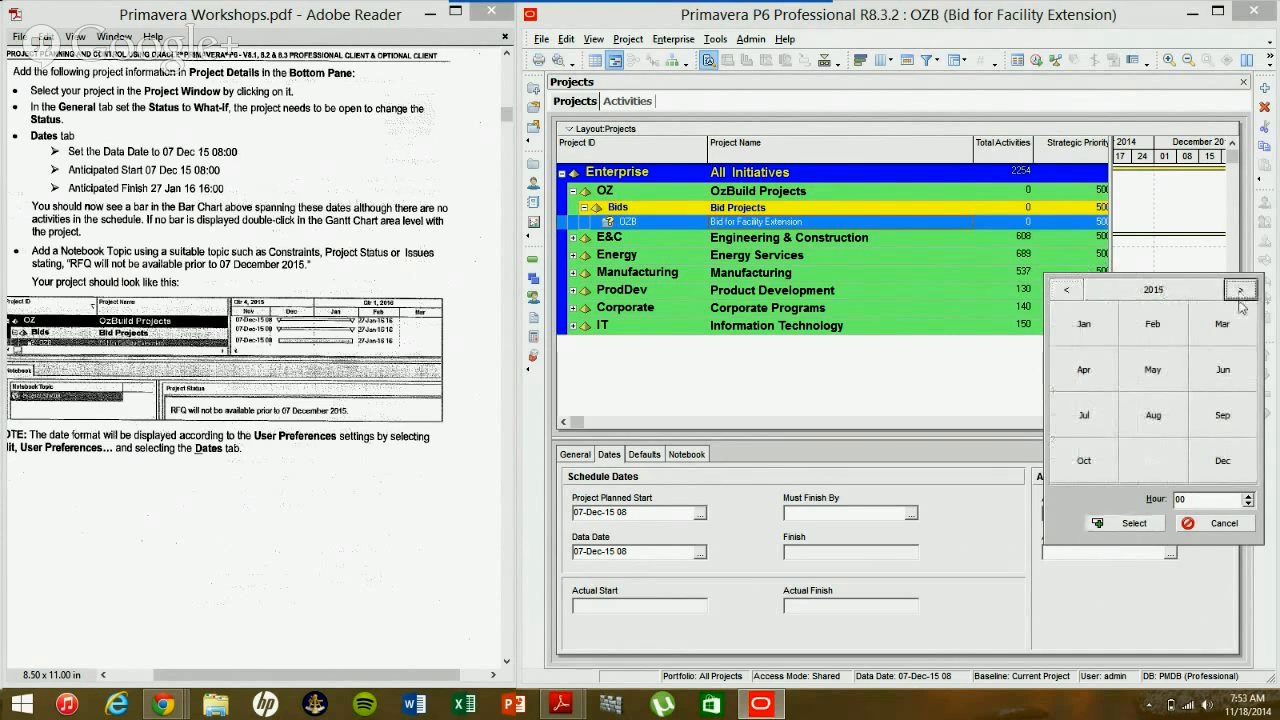
click(1097, 336)
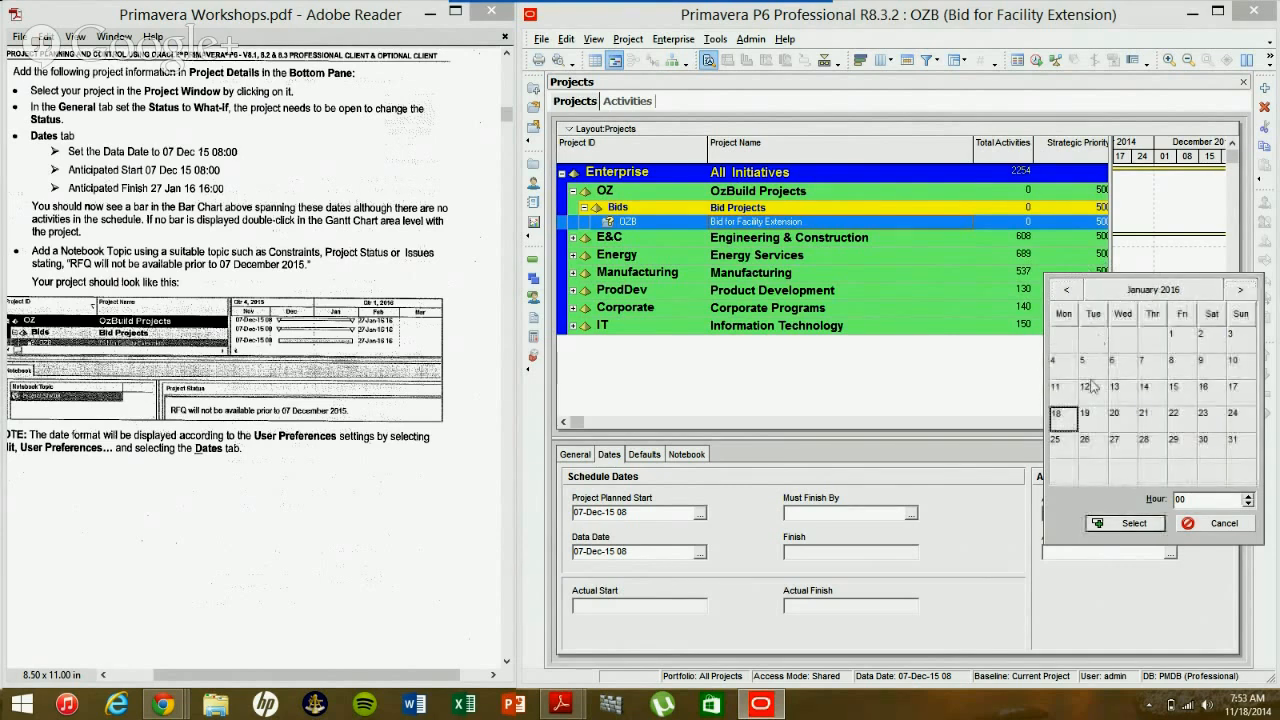
click(1121, 442)
click(1206, 498)
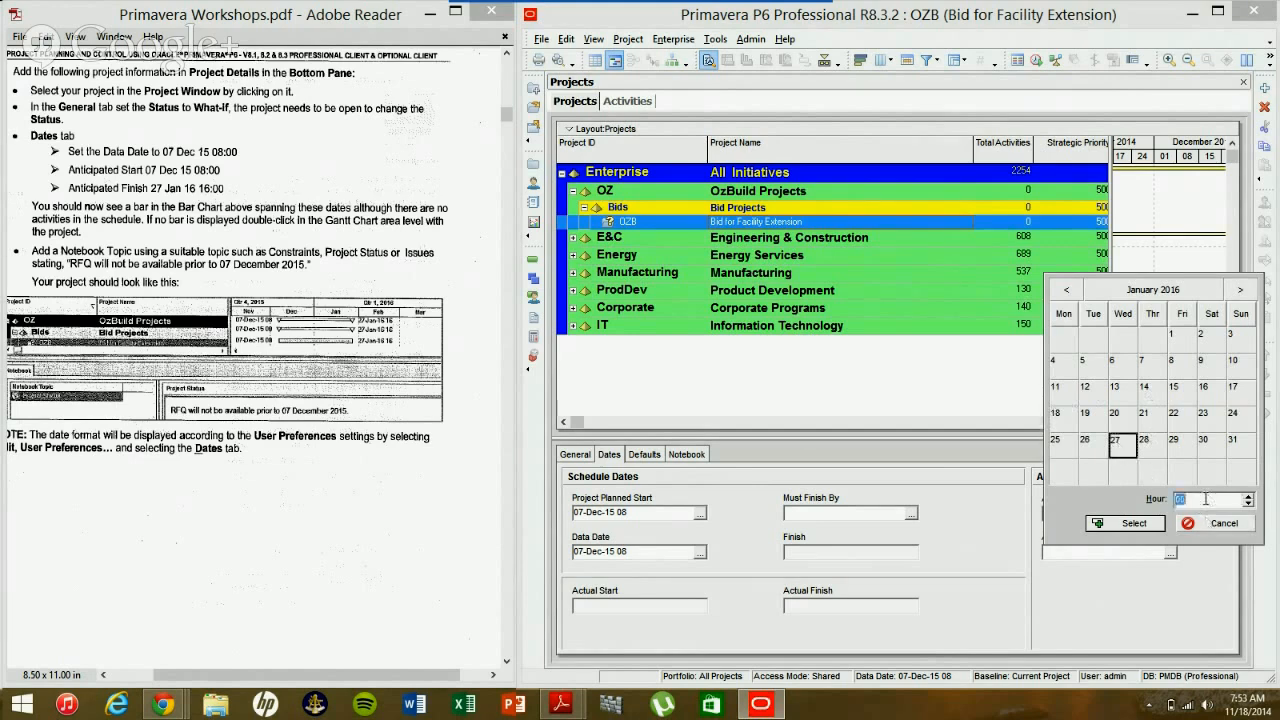
text(16)
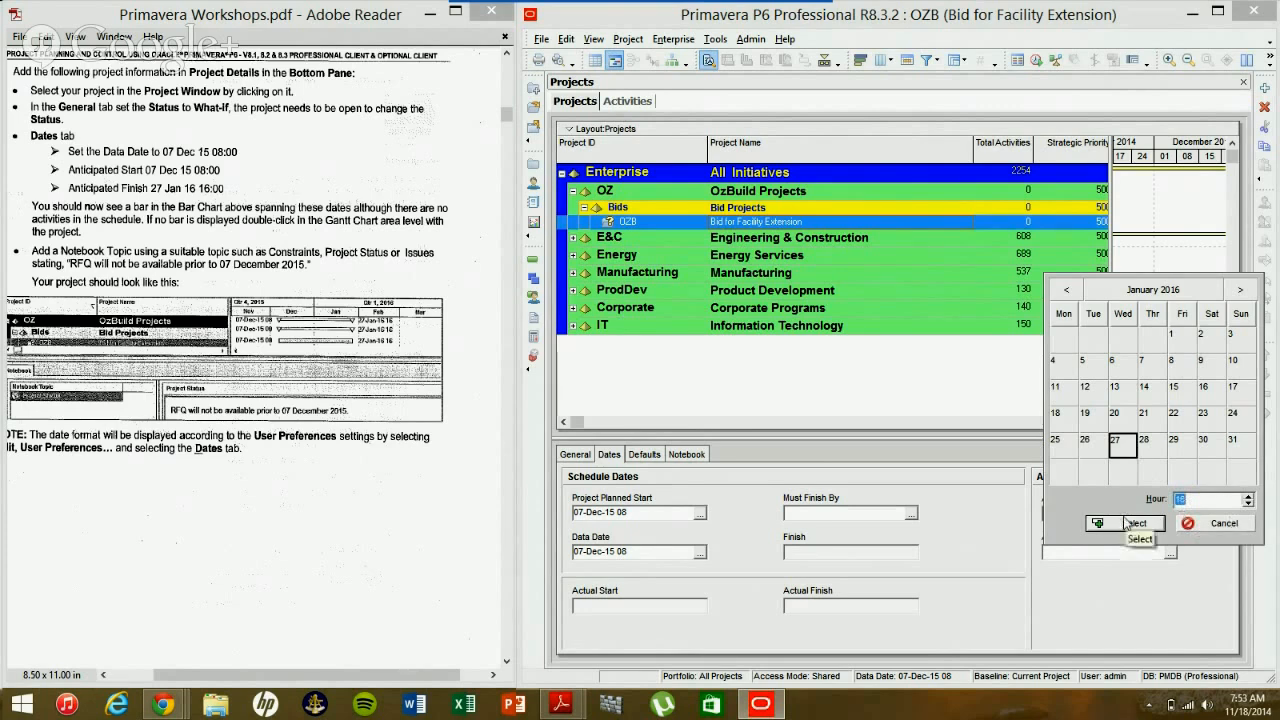
click(1127, 524)
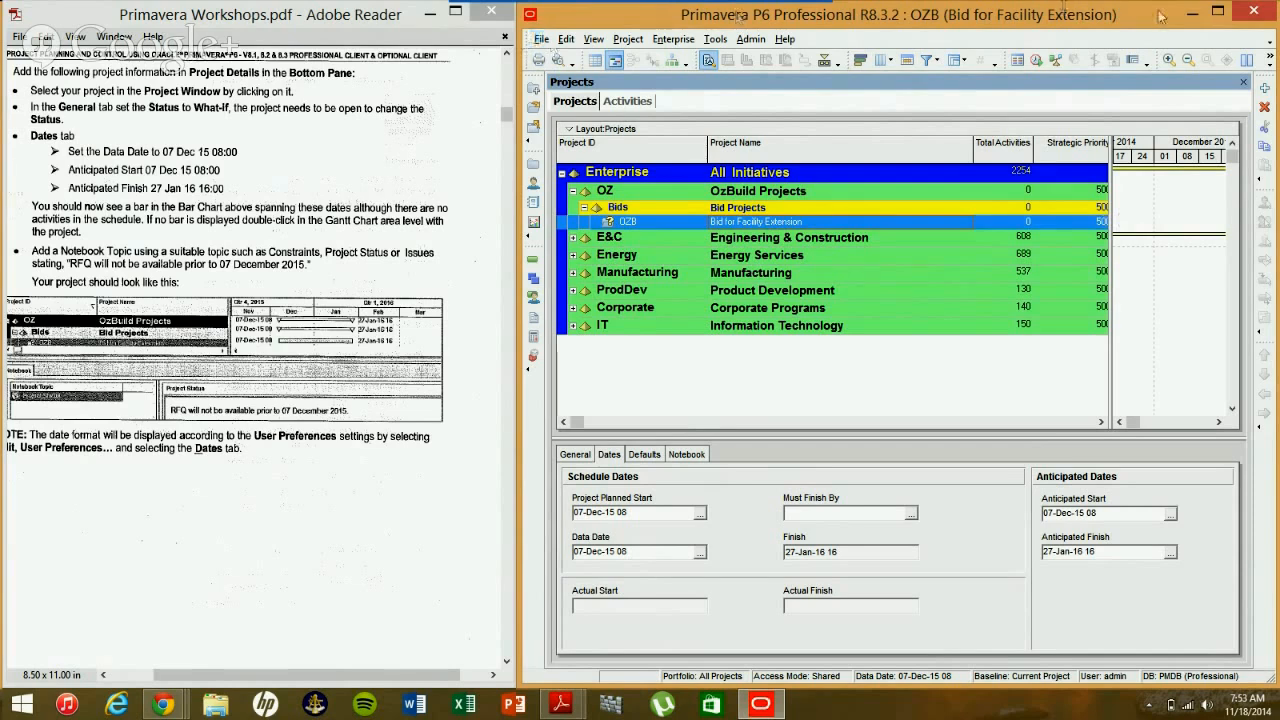
- Bring the Bid Projects bars into view in the Gantt chart, inspect them enlarged, and reselect the Bid for Facility Extension project
double_click(1138, 208)
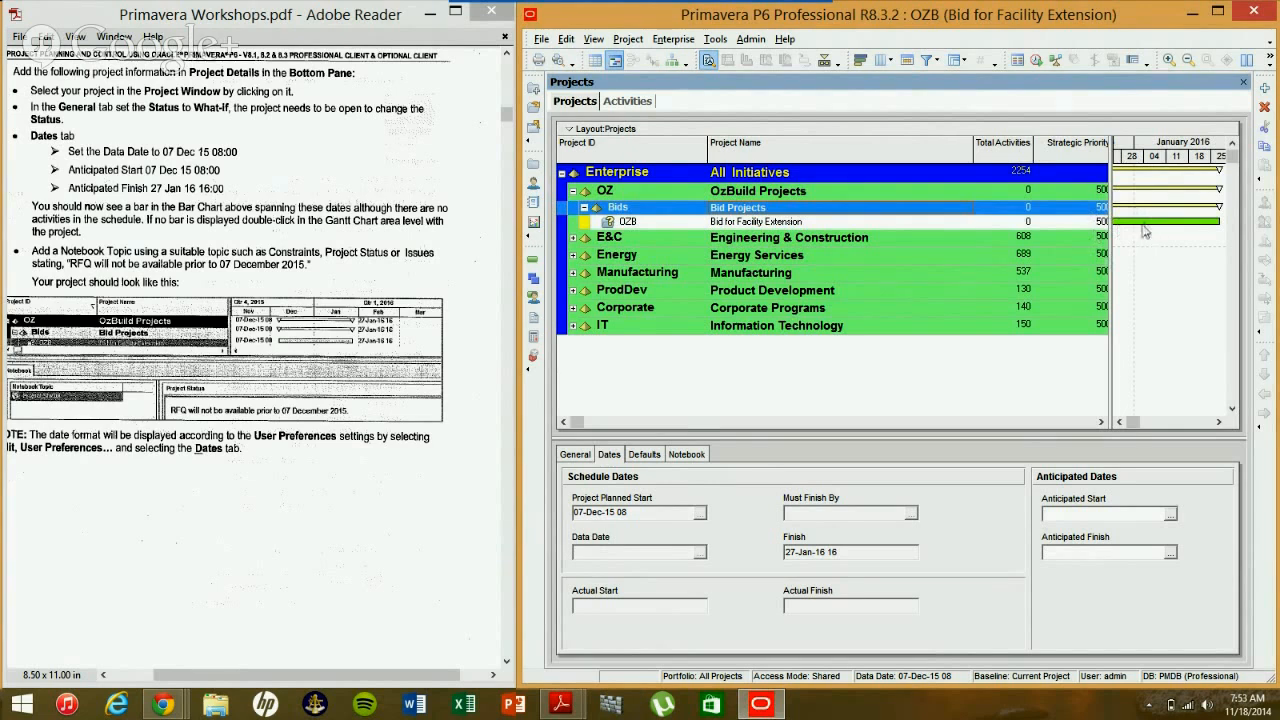
click(1217, 12)
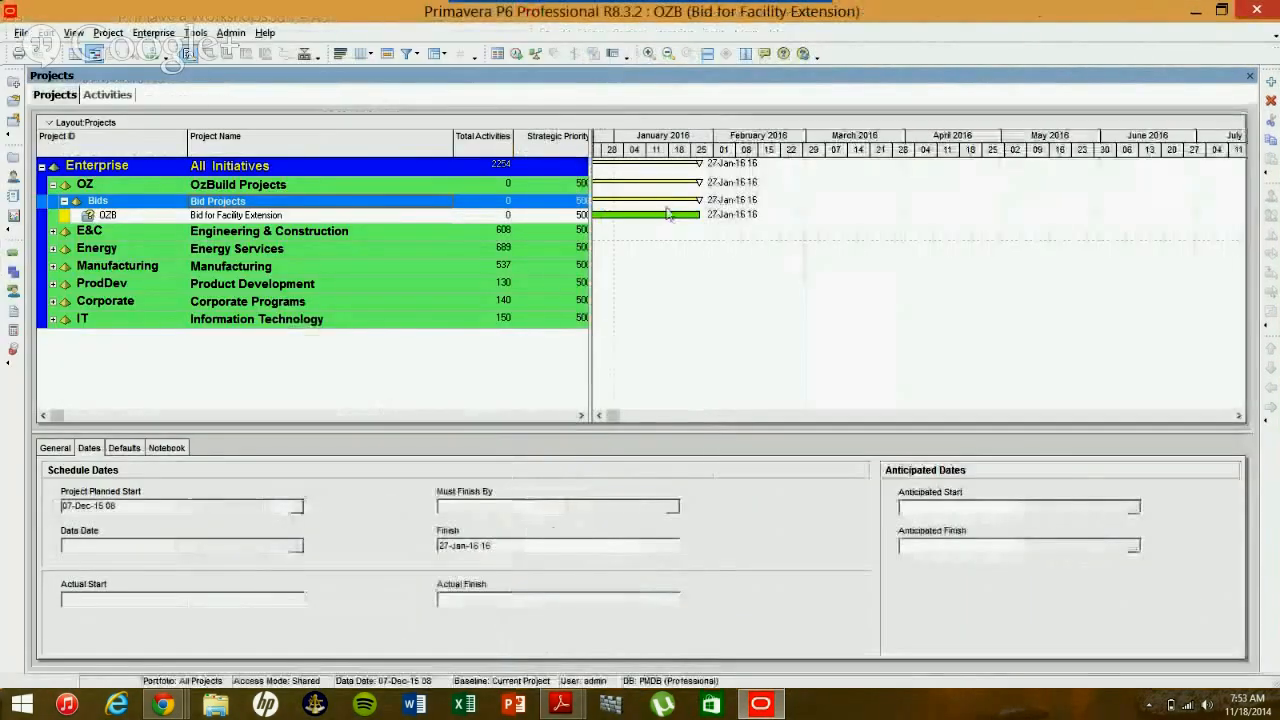
click(599, 415)
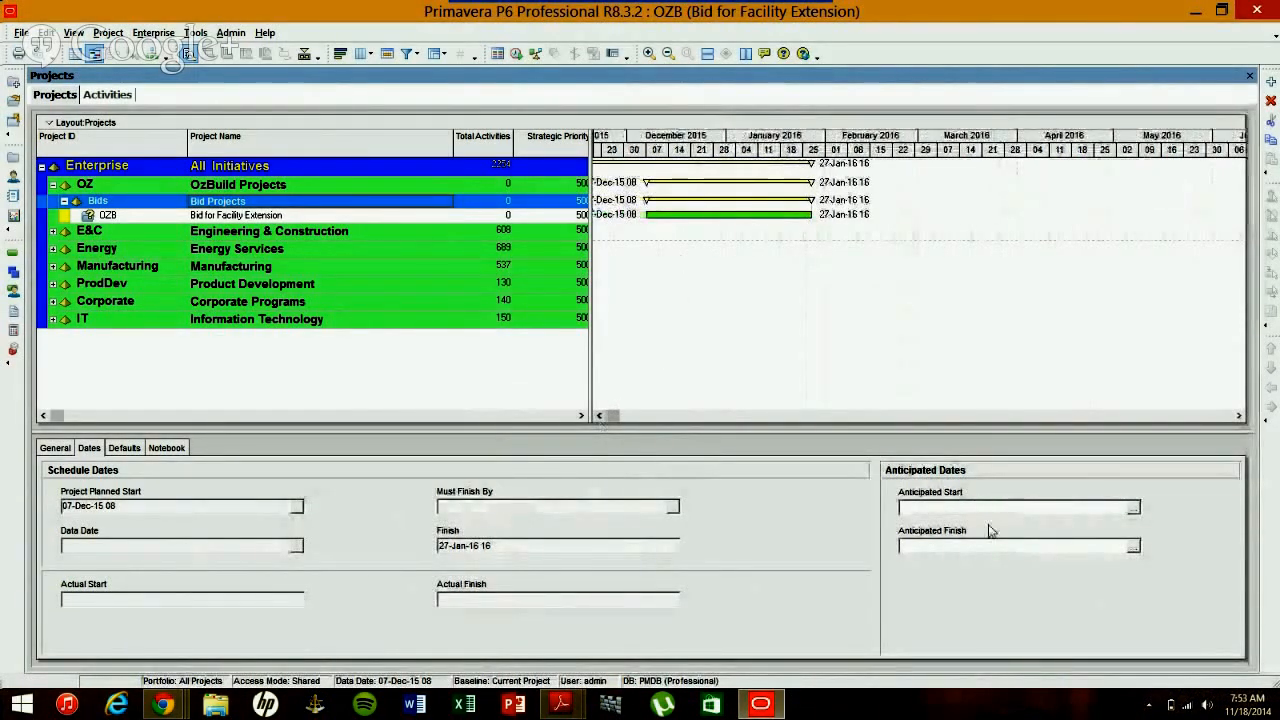
click(230, 216)
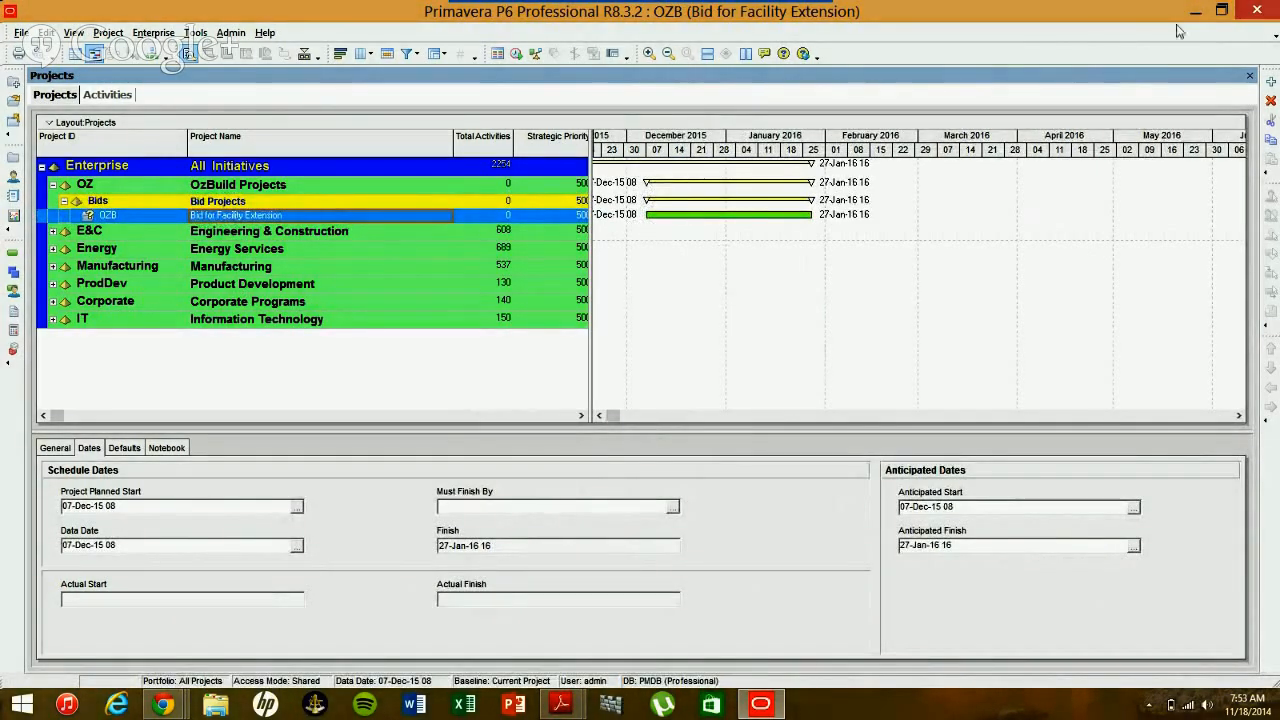
click(1222, 10)
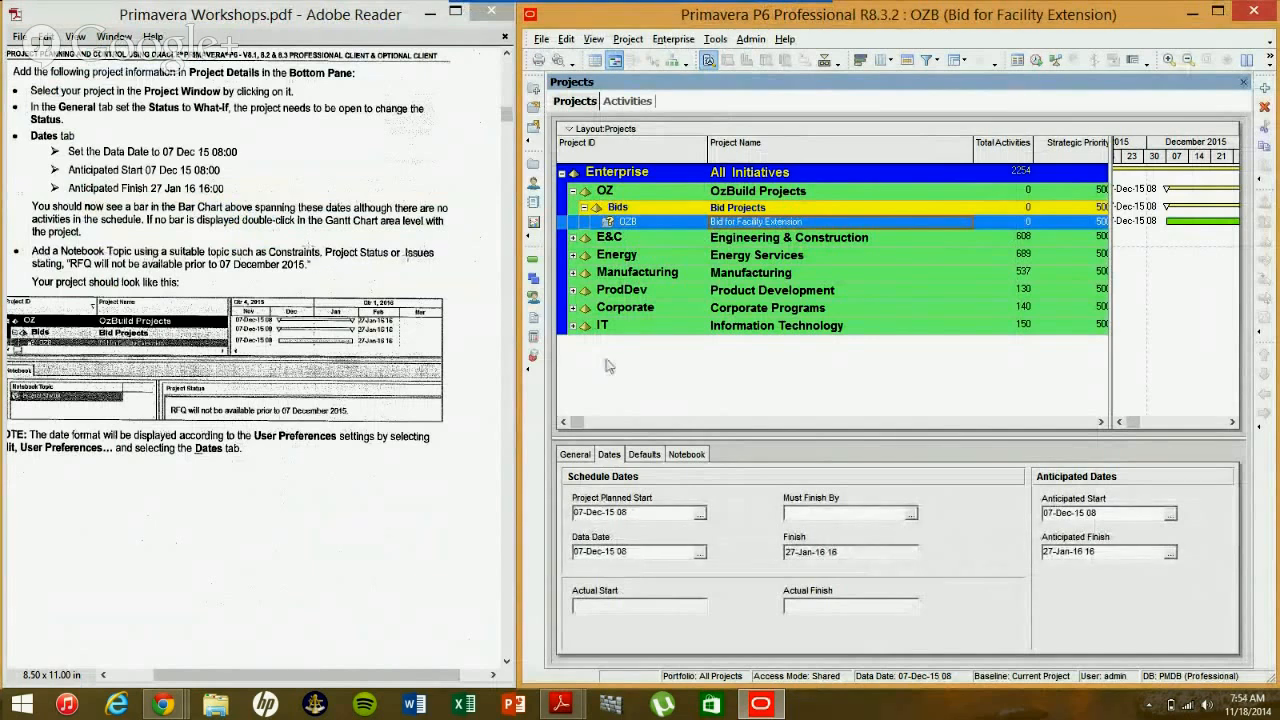
- Open the project's notebook details and look over the notebook topics available for assignment
click(685, 456)
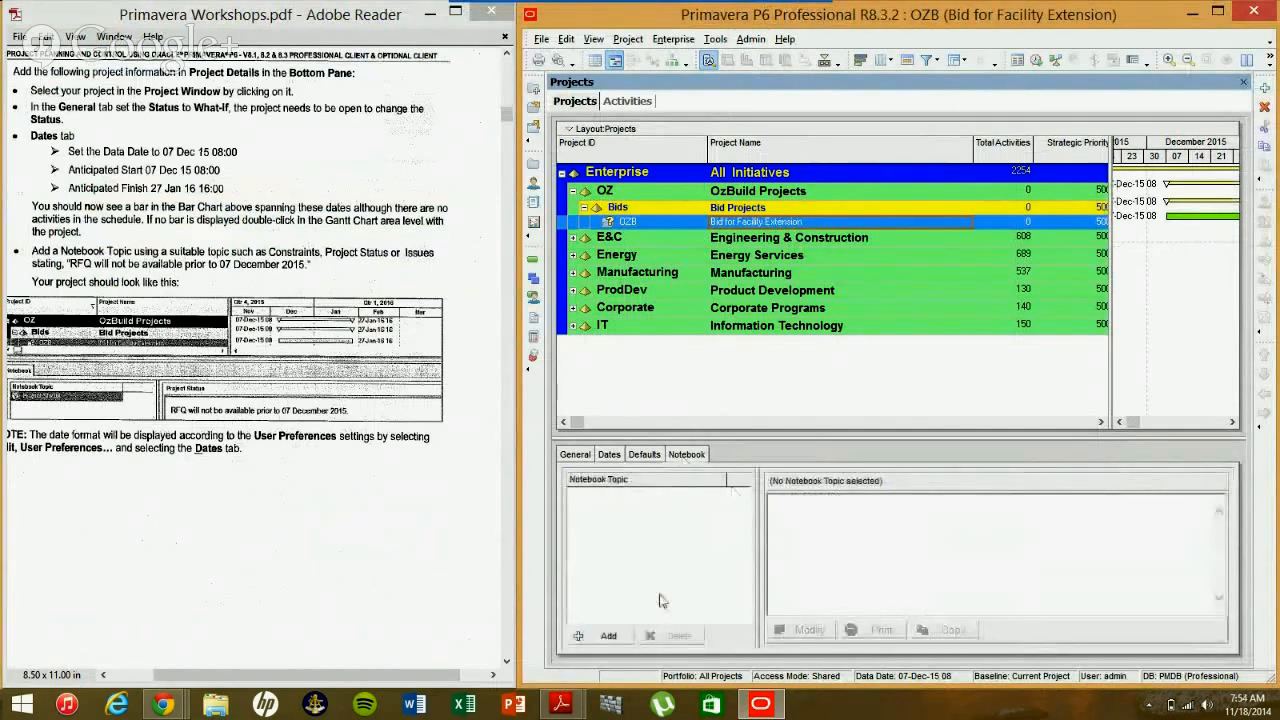
click(607, 636)
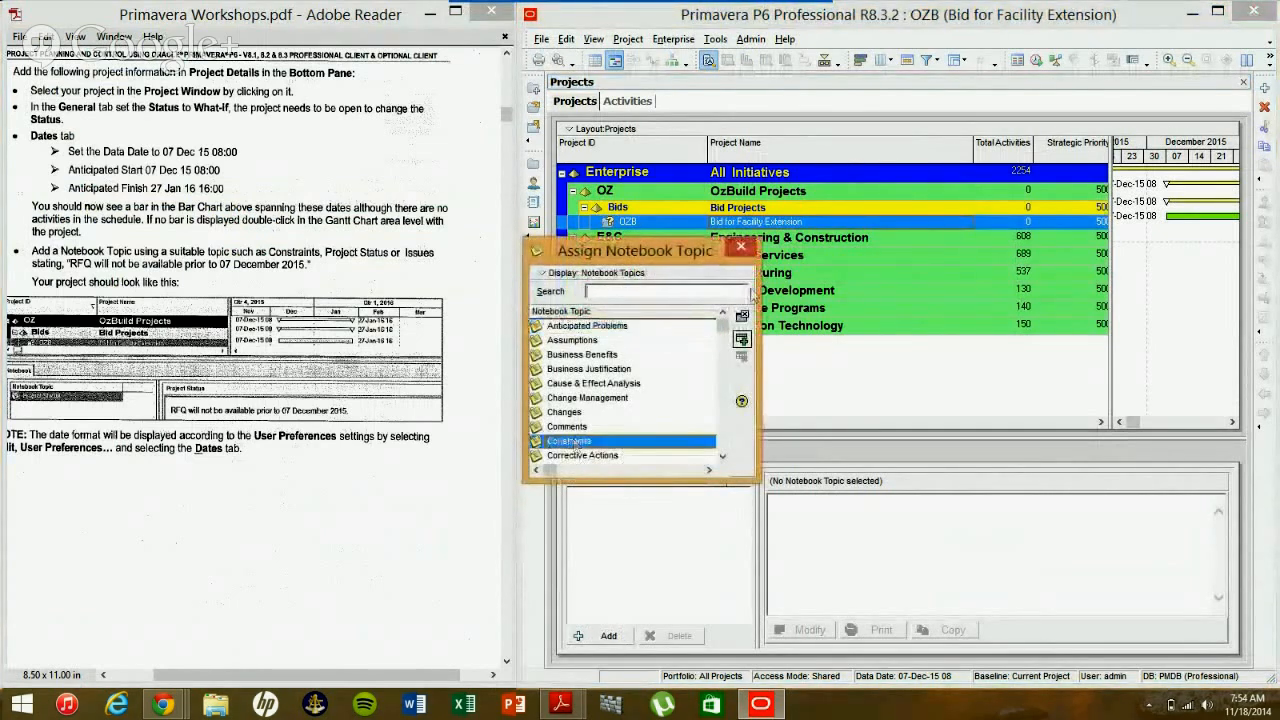
click(740, 247)
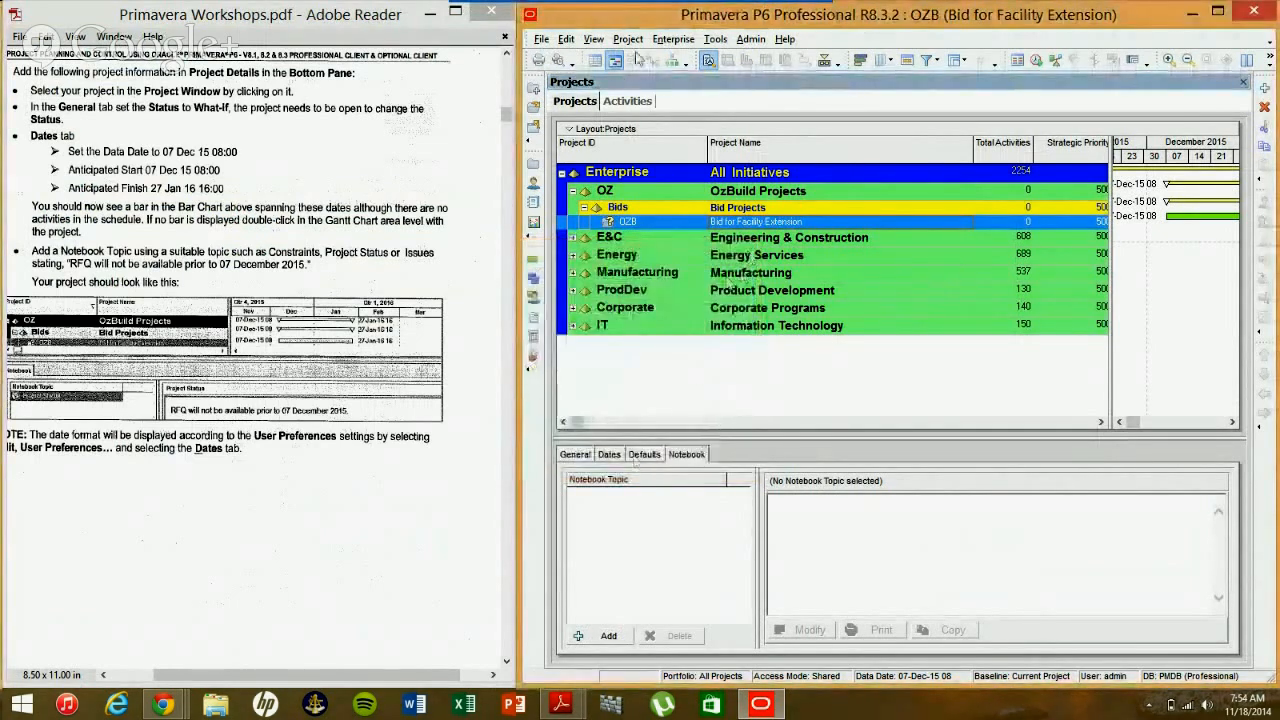
click(764, 39)
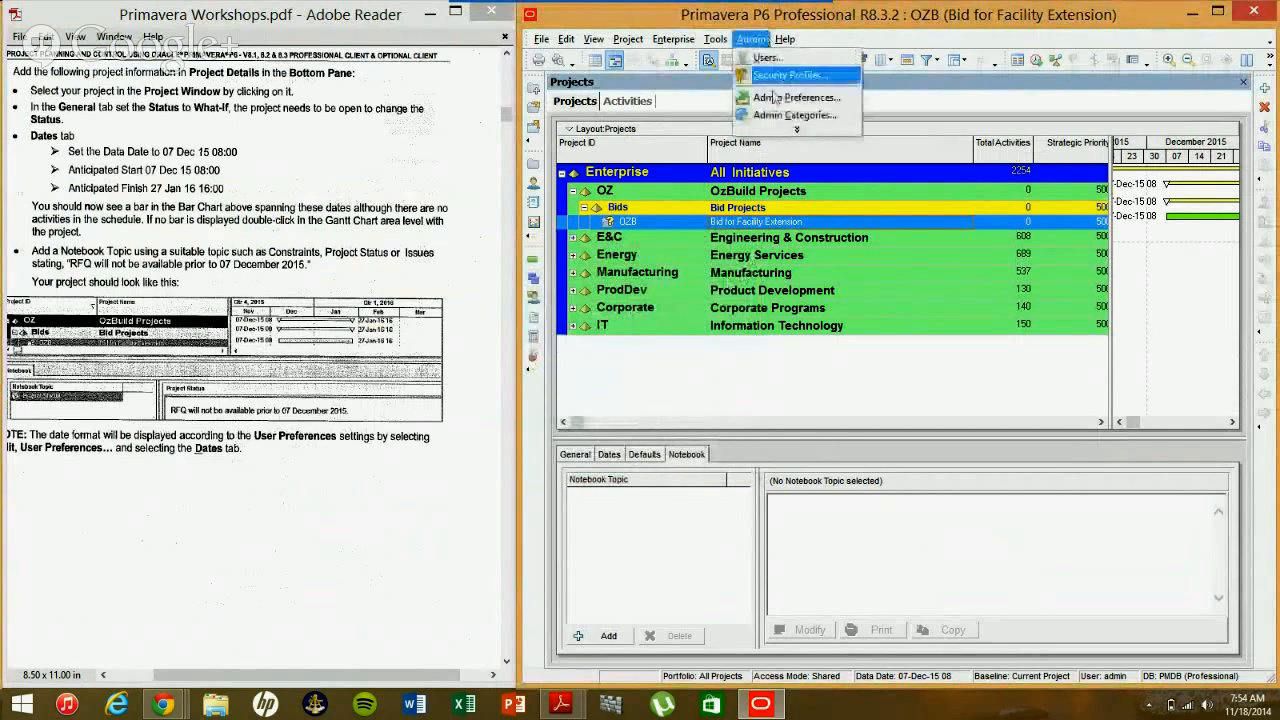
mouse_move(797, 129)
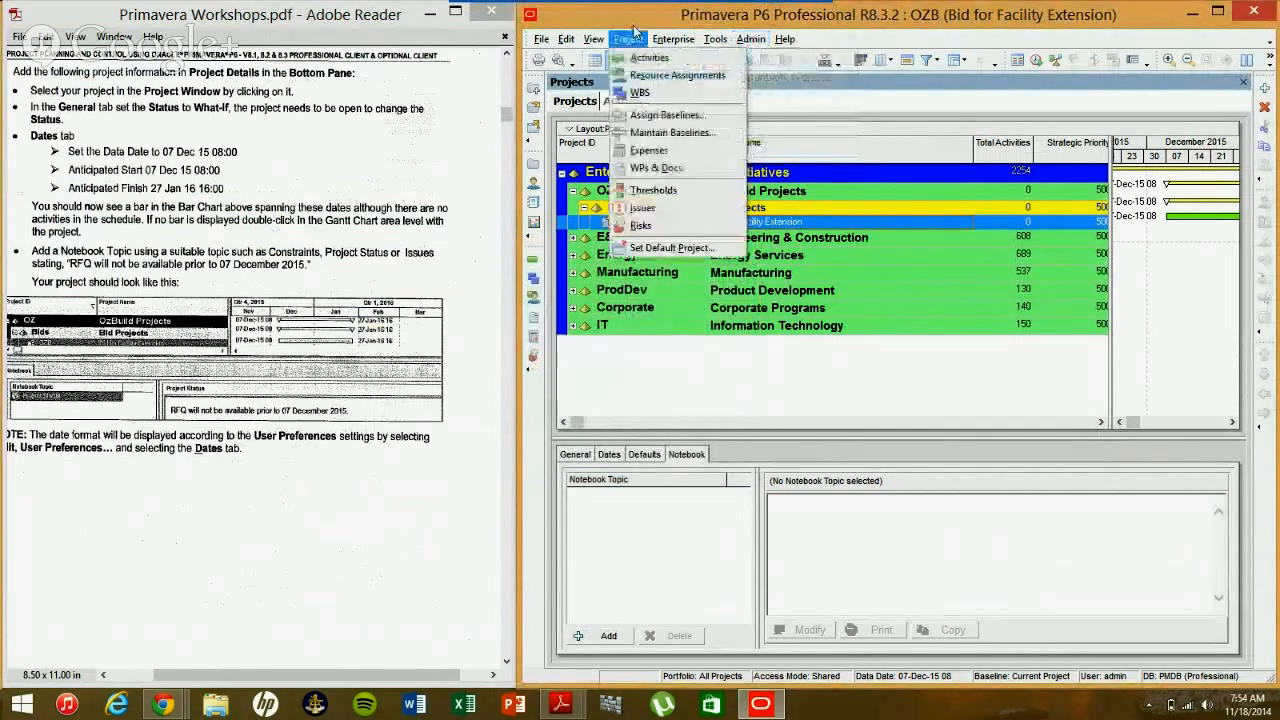
mouse_move(713, 40)
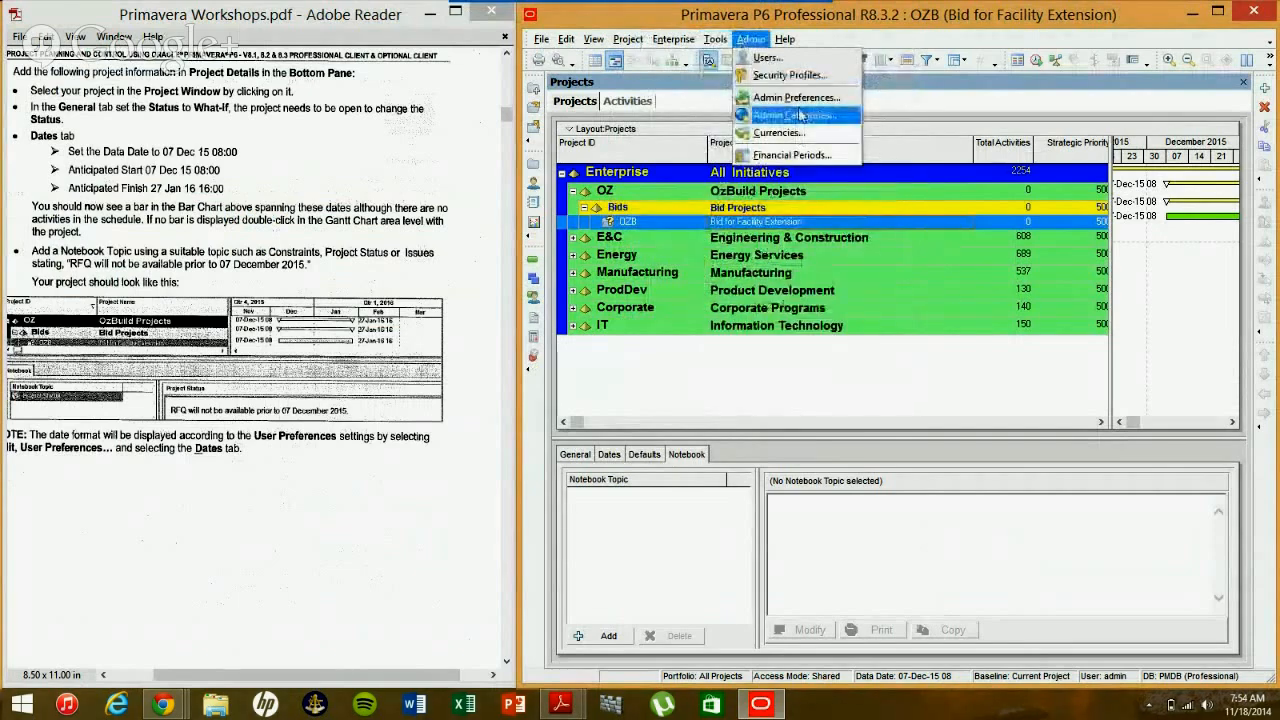
click(800, 116)
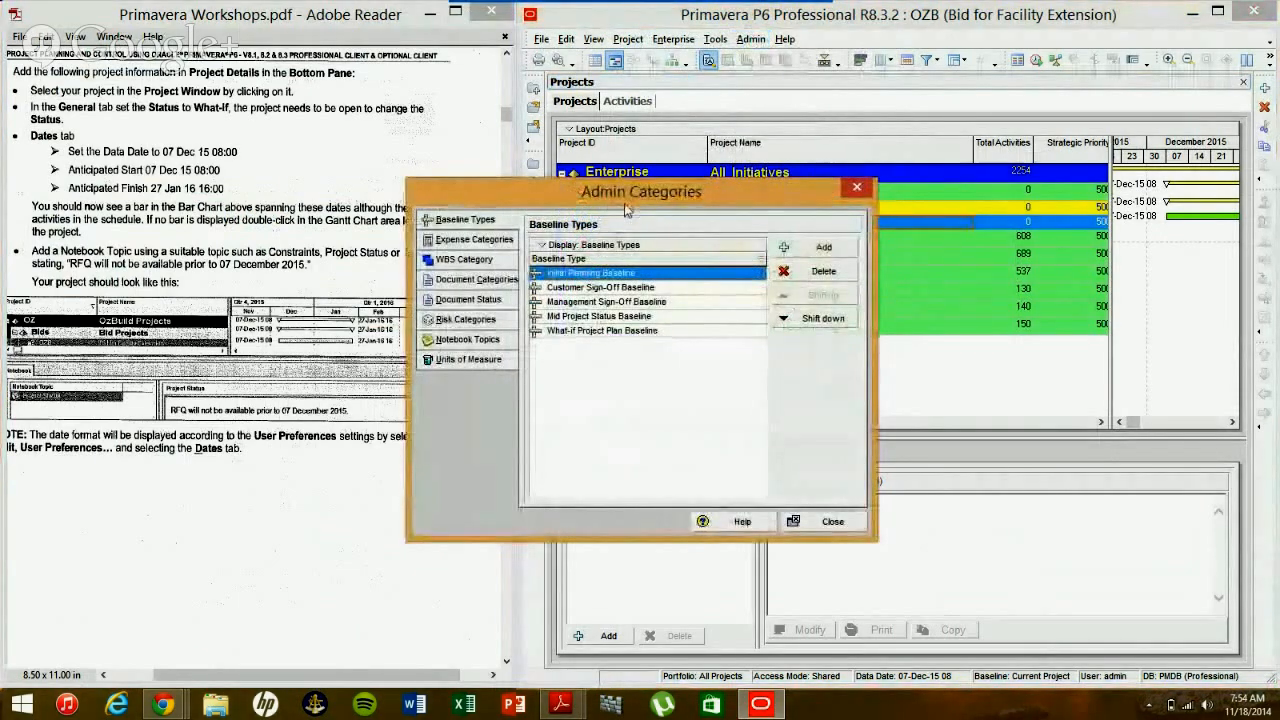
drag(626, 208, 830, 187)
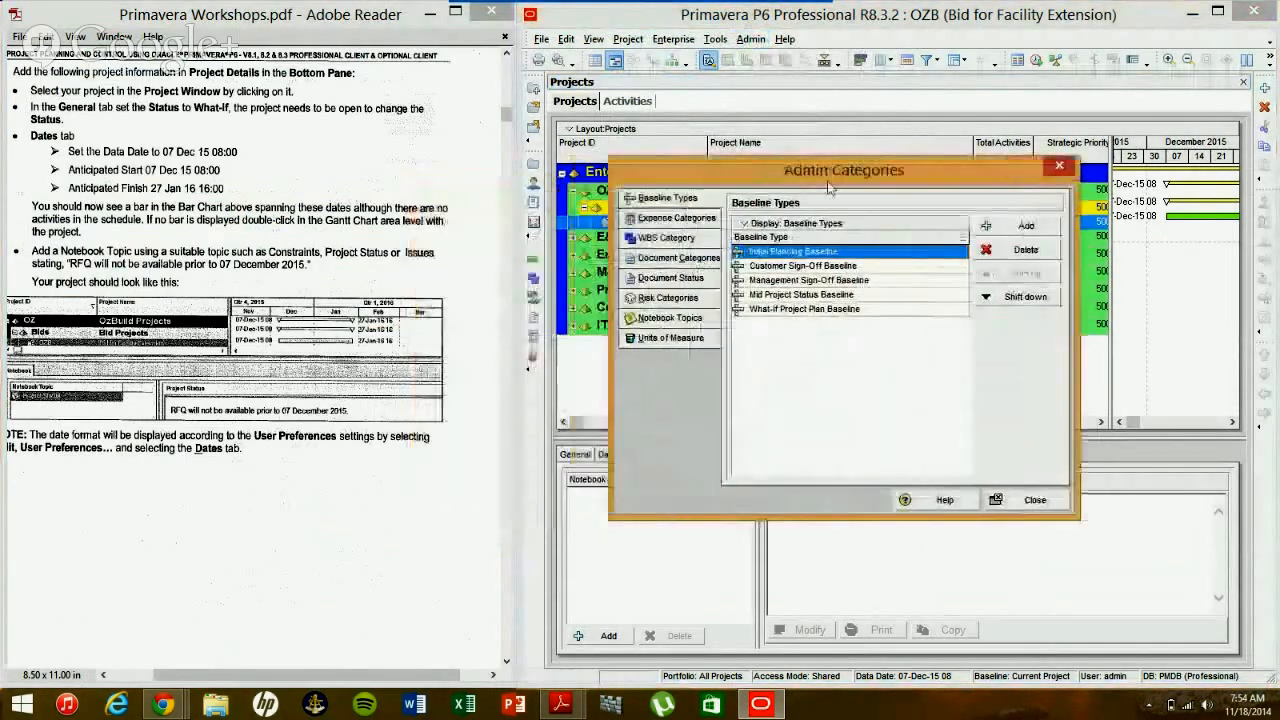
click(1060, 168)
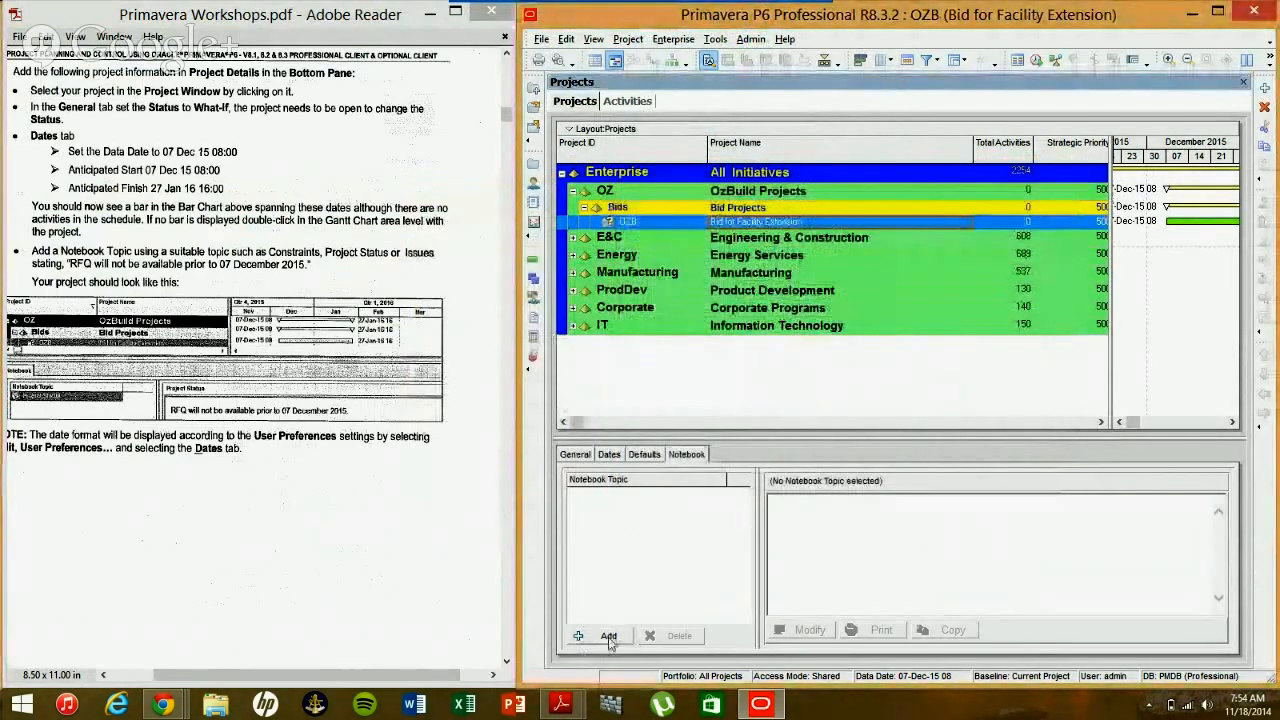
click(609, 637)
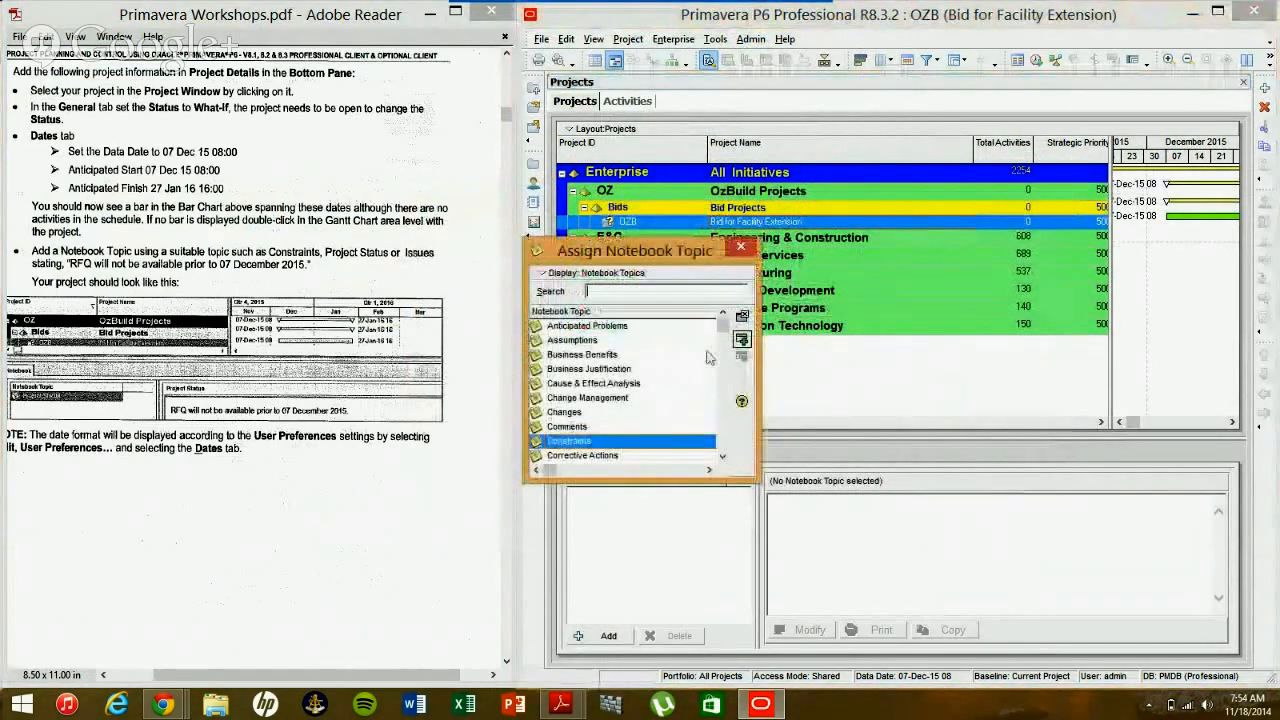
mouse_move(721, 328)
mouse_down()
mouse_move(700, 445)
mouse_move(700, 327)
mouse_up()
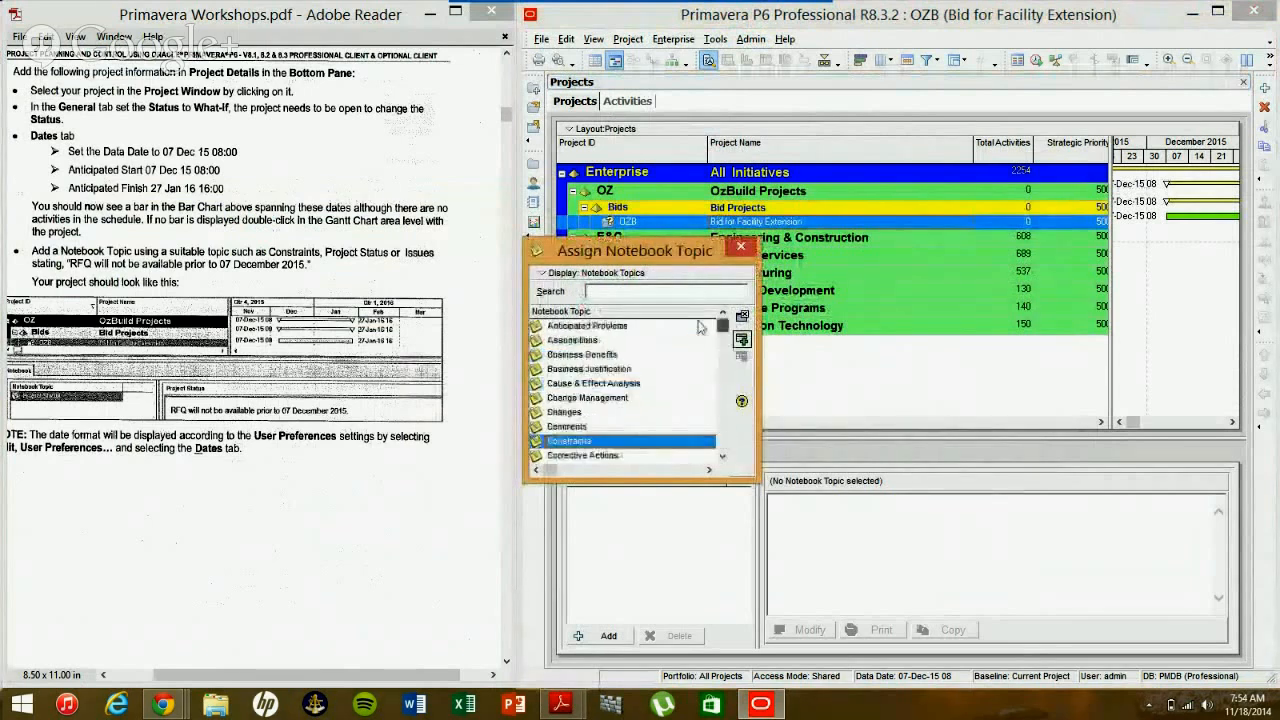
click(740, 249)
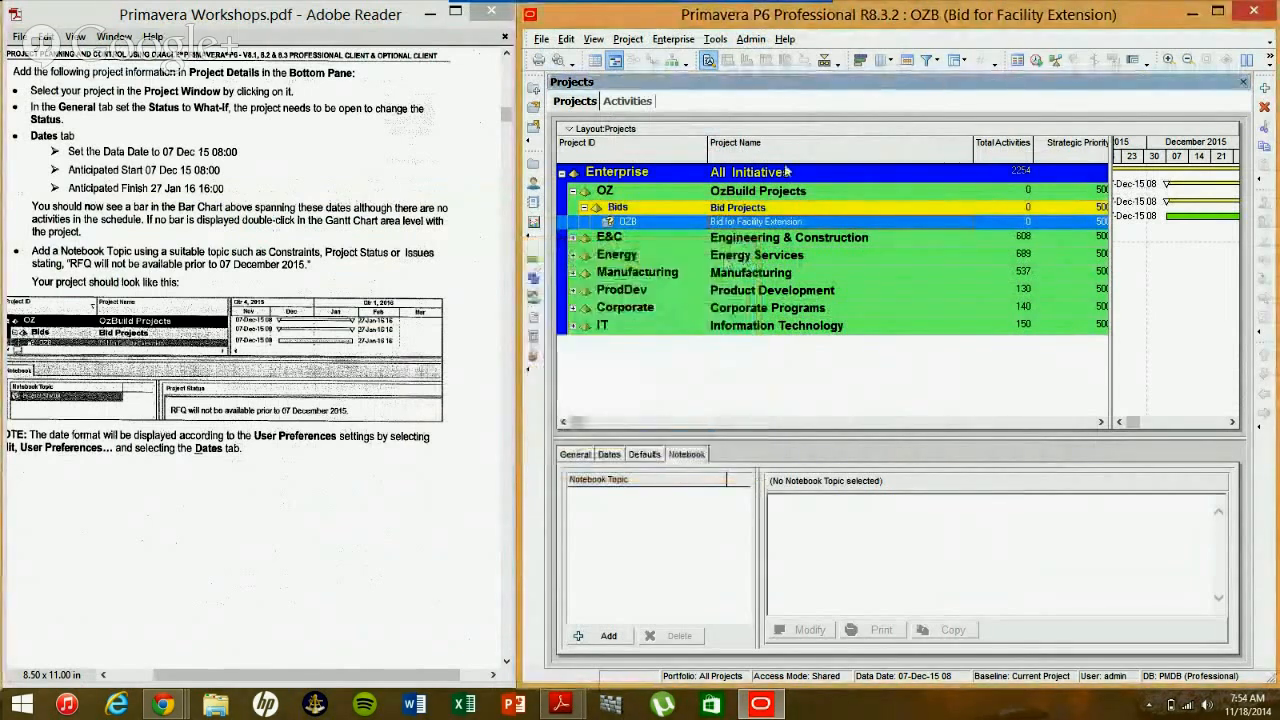
- Examine the notebook topics in the admin categories and the levels each one is enabled for
click(750, 39)
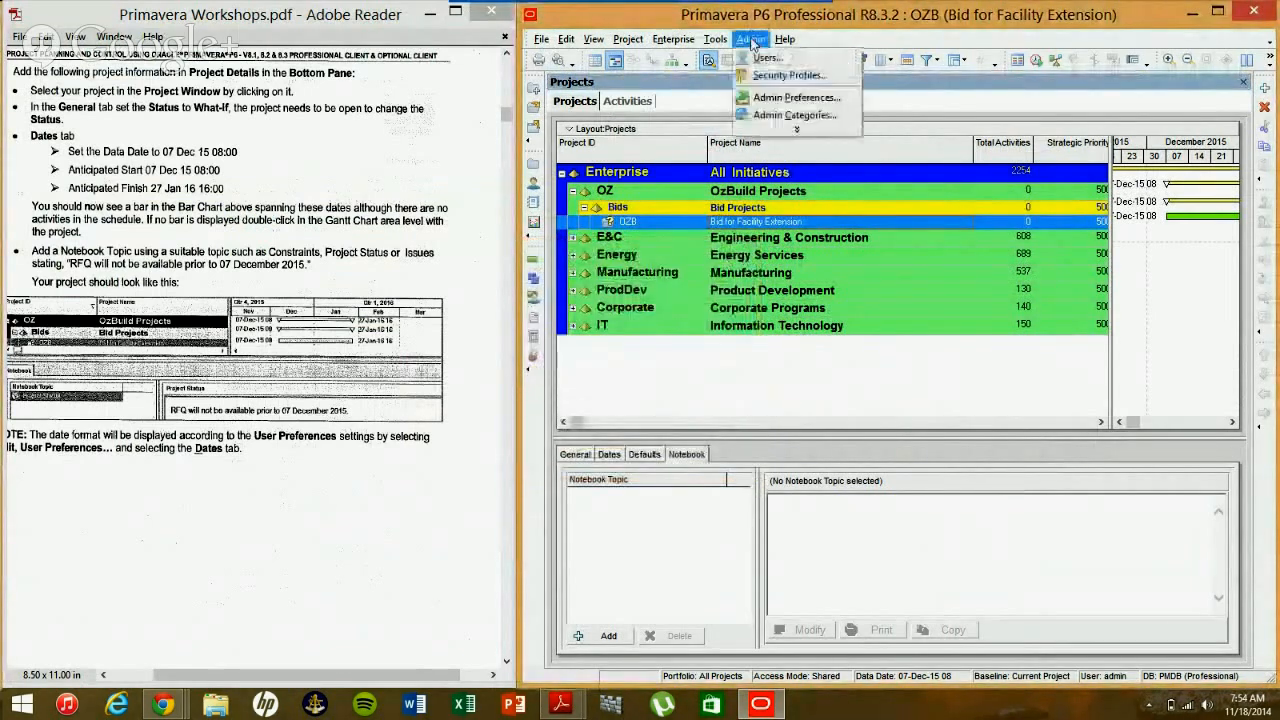
click(792, 115)
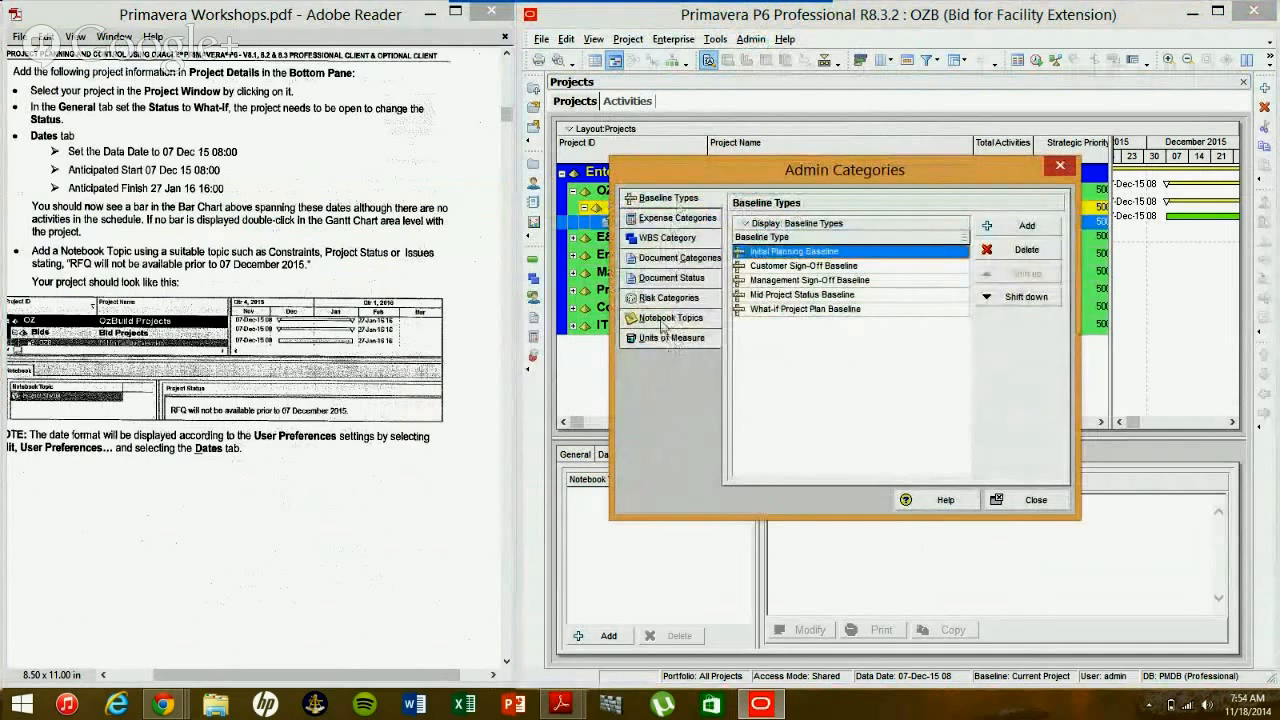
click(668, 318)
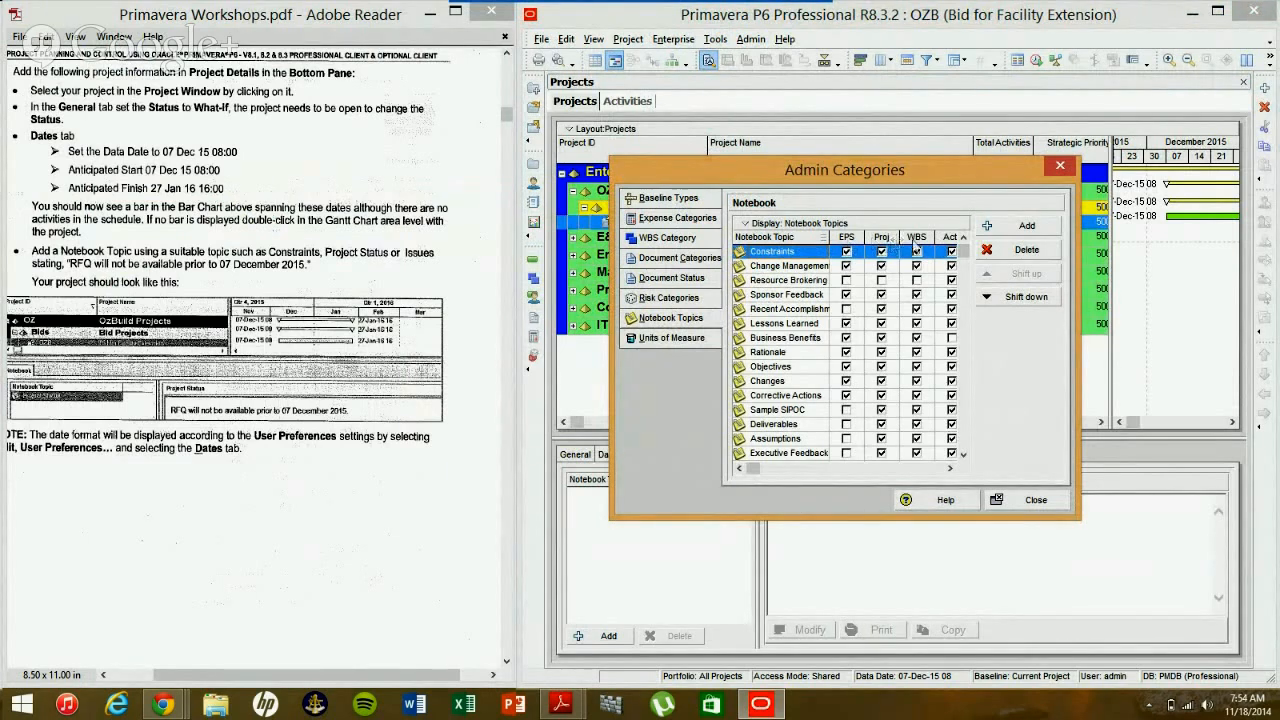
click(1060, 165)
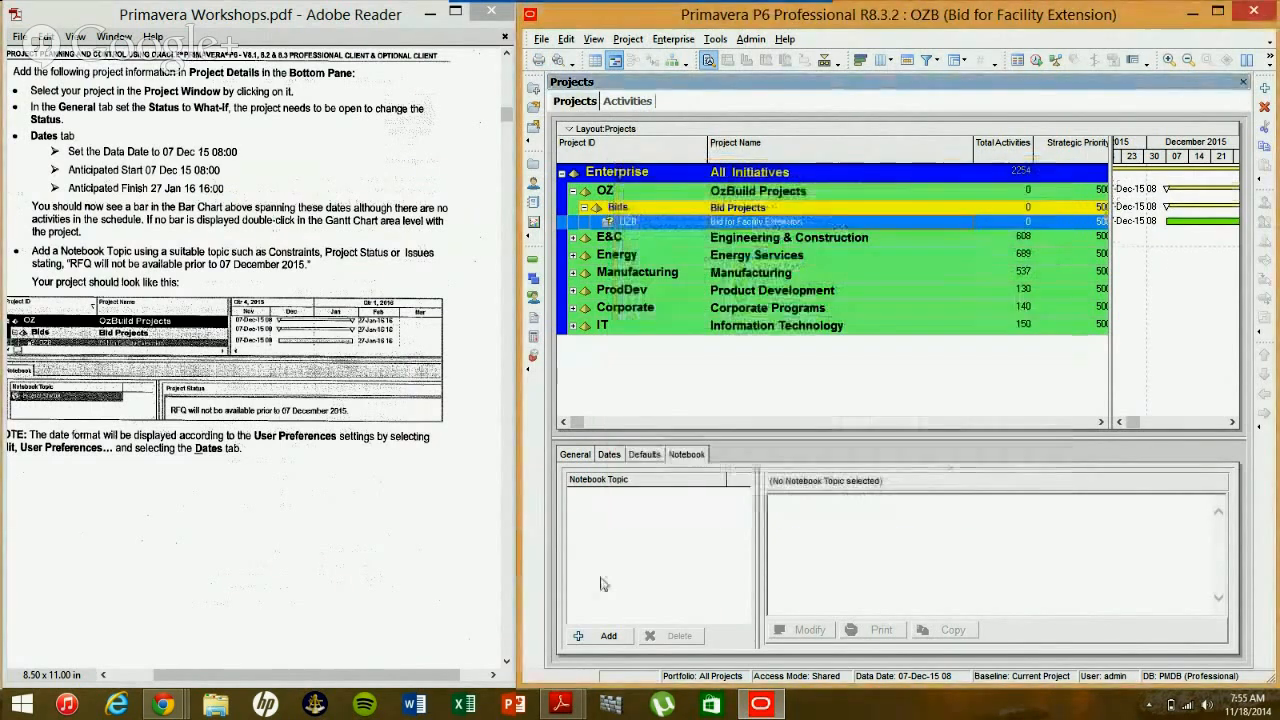
- Assign the Constraints notebook topic to the Bid for Facility Extension project
click(605, 636)
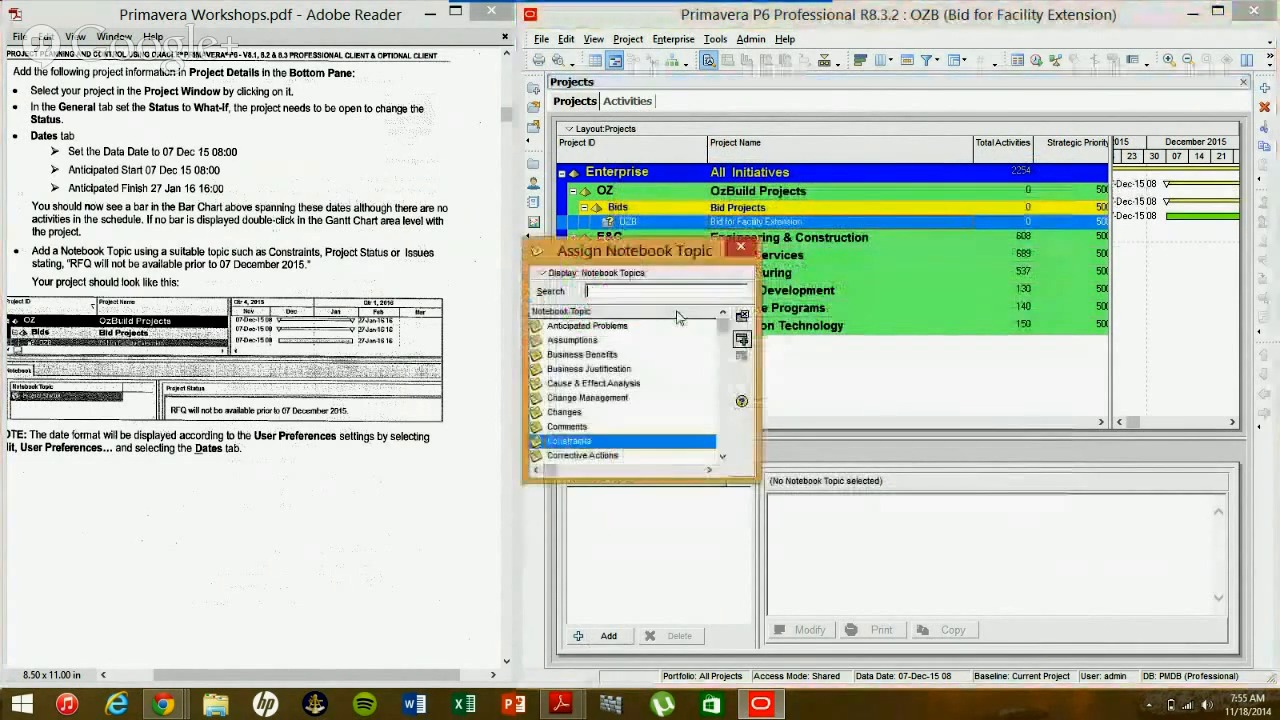
double_click(605, 441)
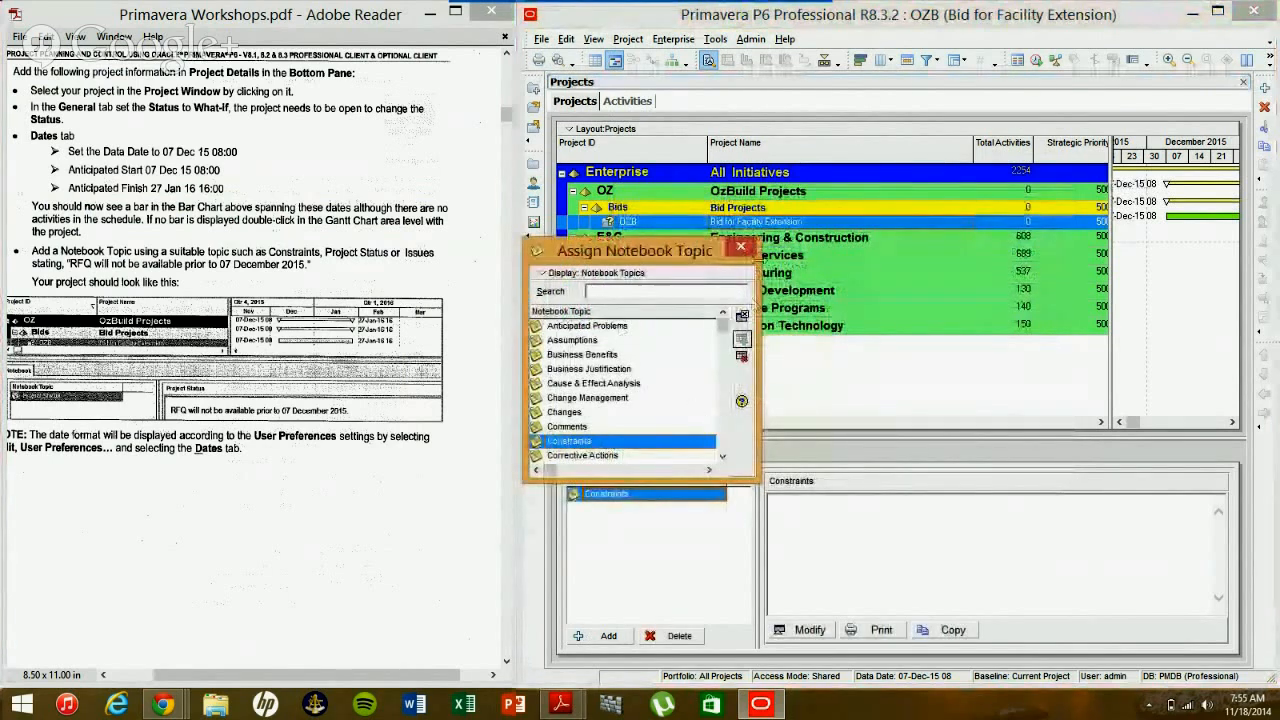
click(742, 248)
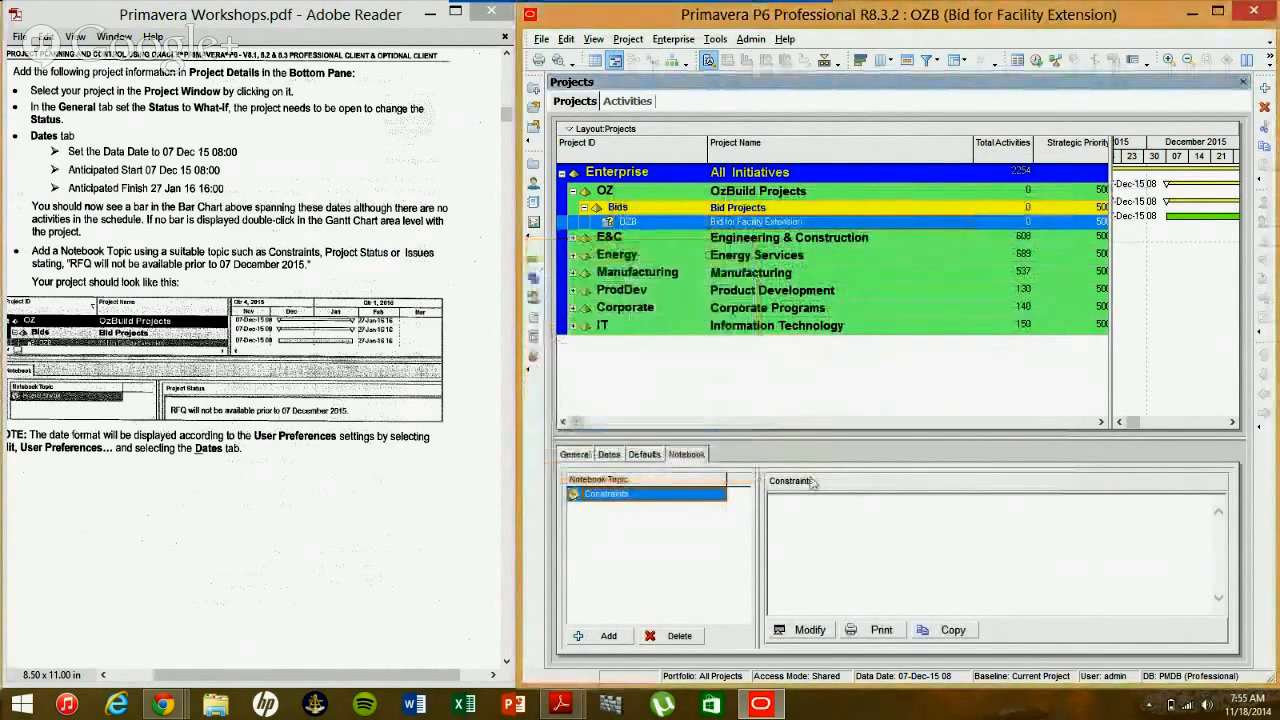
- Enter the Constraints topic's note as "RFQ will not be available prior to 07 December 2015."
click(808, 632)
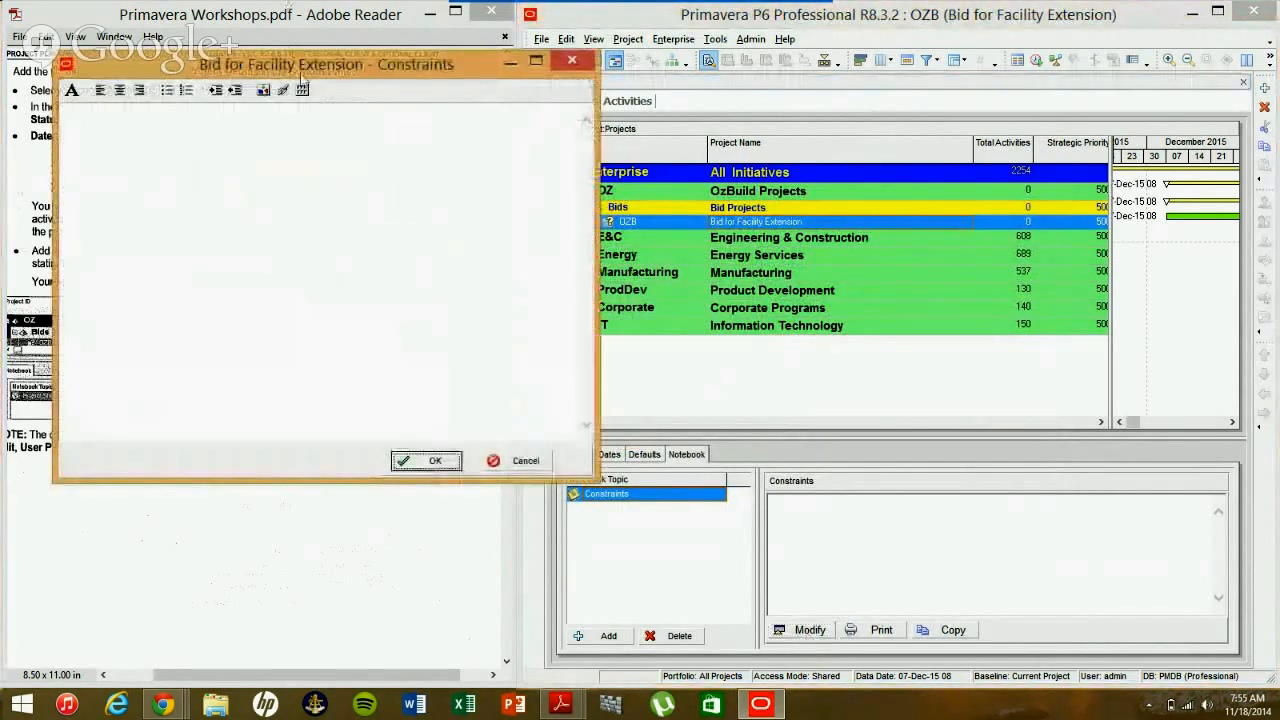
drag(301, 74, 865, 76)
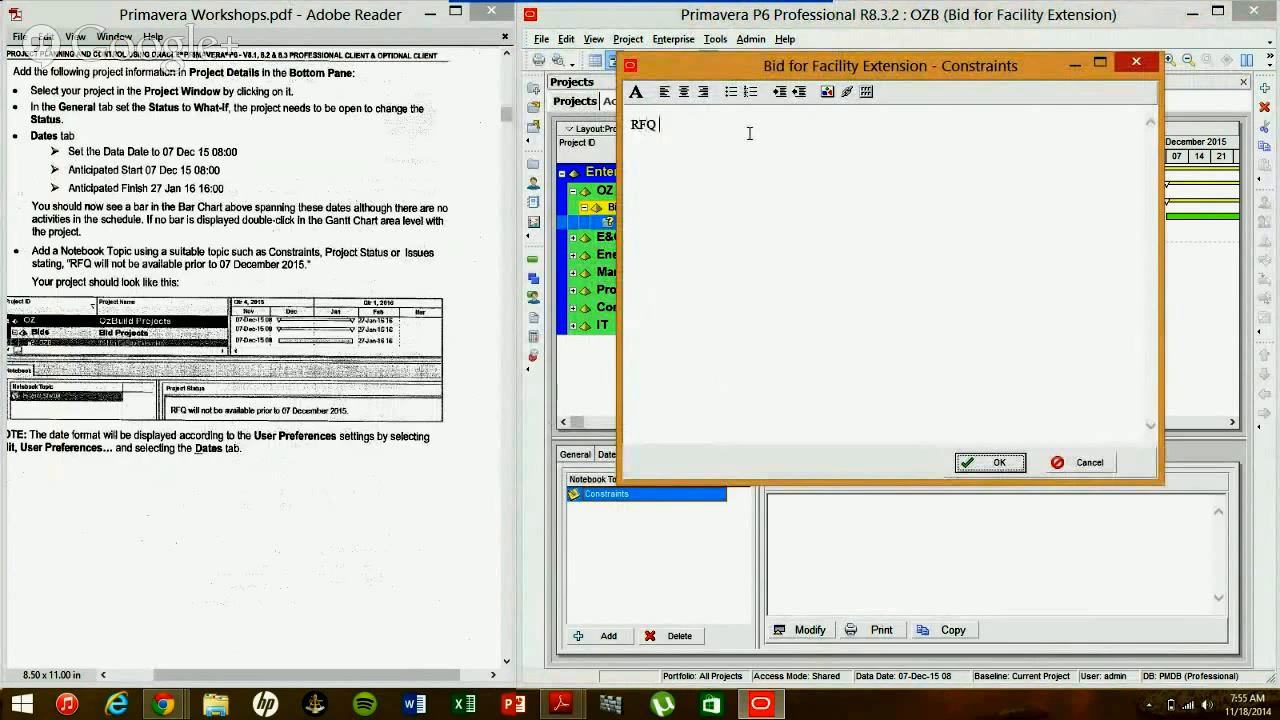
text(not be available prior to December)
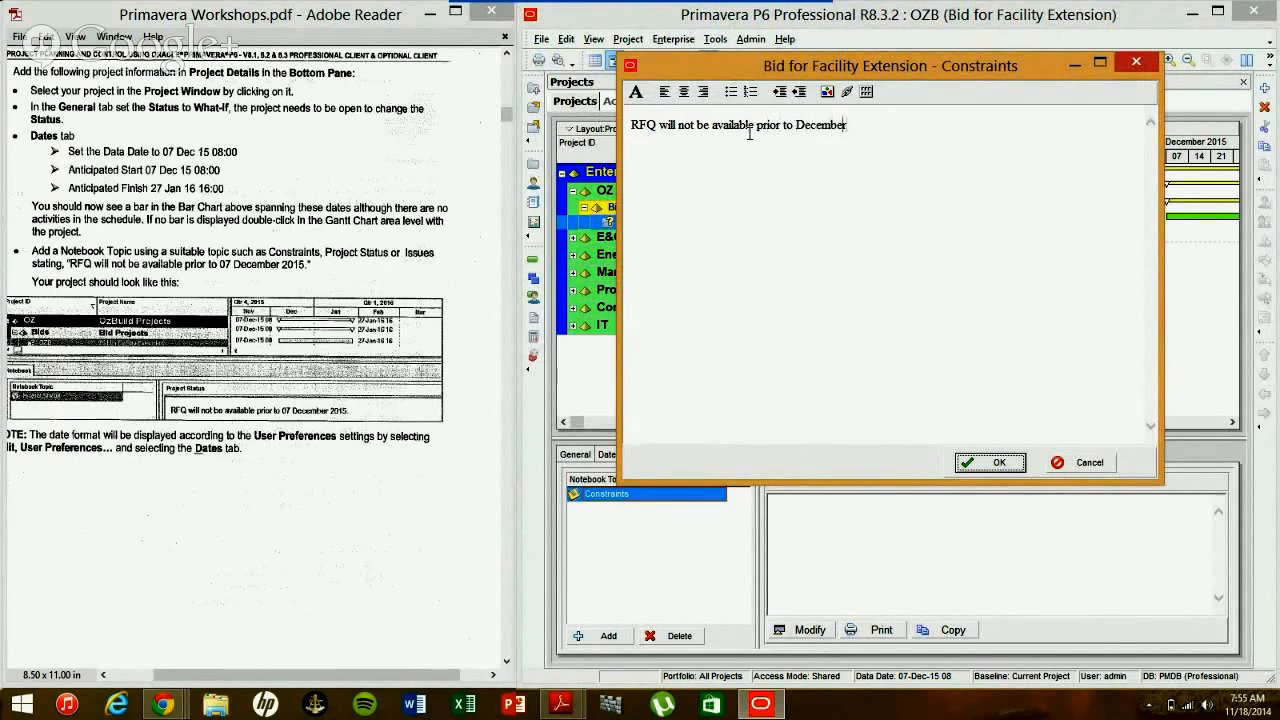
text(07)
text(.)
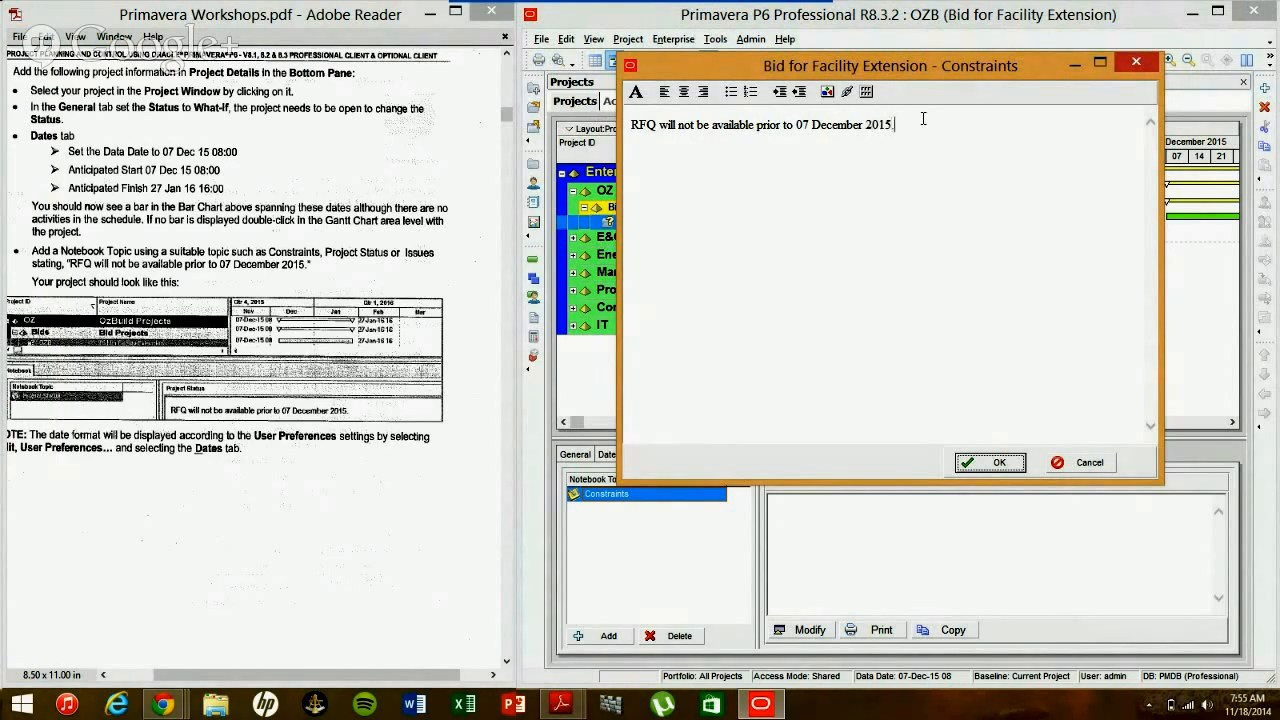
click(1002, 463)
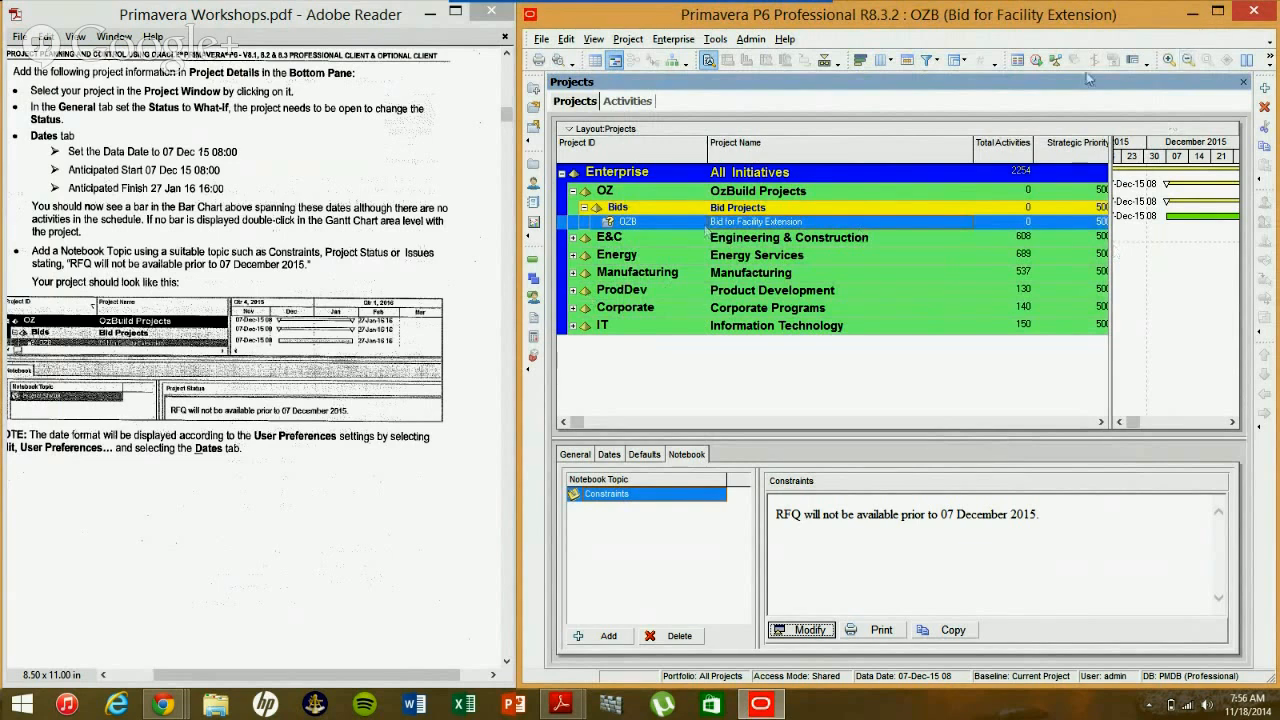
- Check the project's enlarged Gantt bars and notebook entry, and review the Workshop 2 assignment pages in the PDF
click(1216, 12)
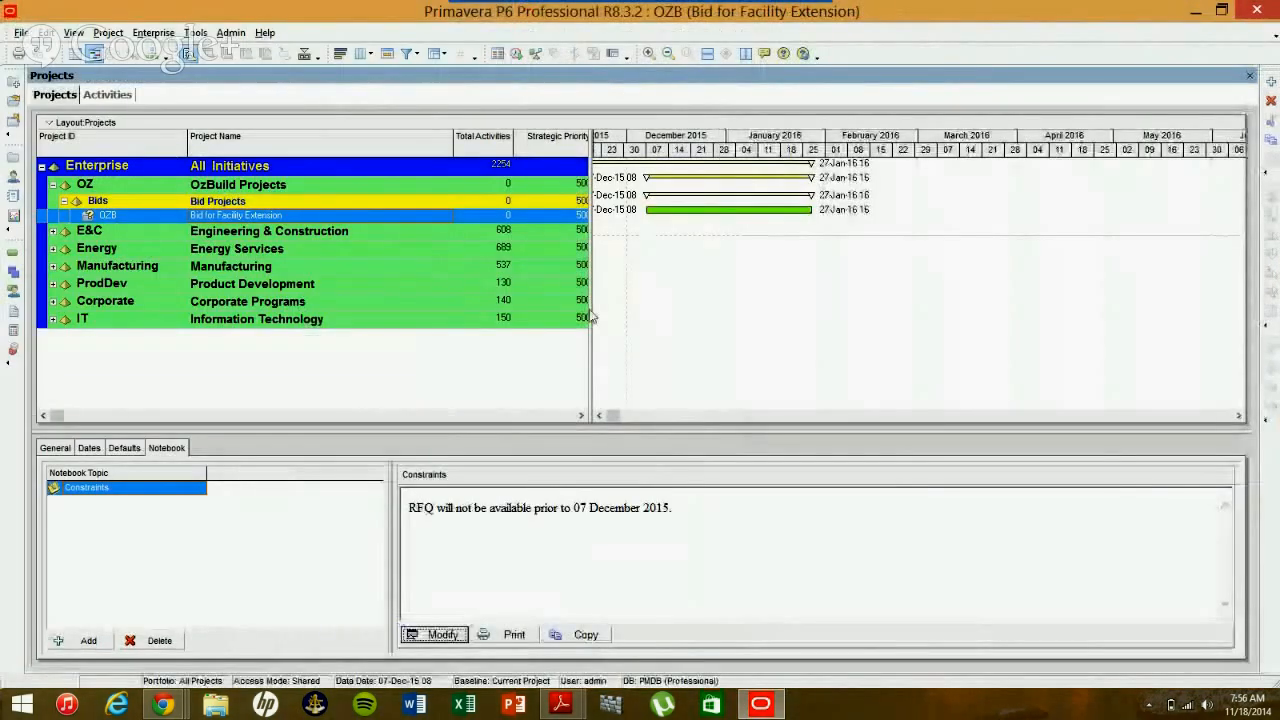
click(1221, 10)
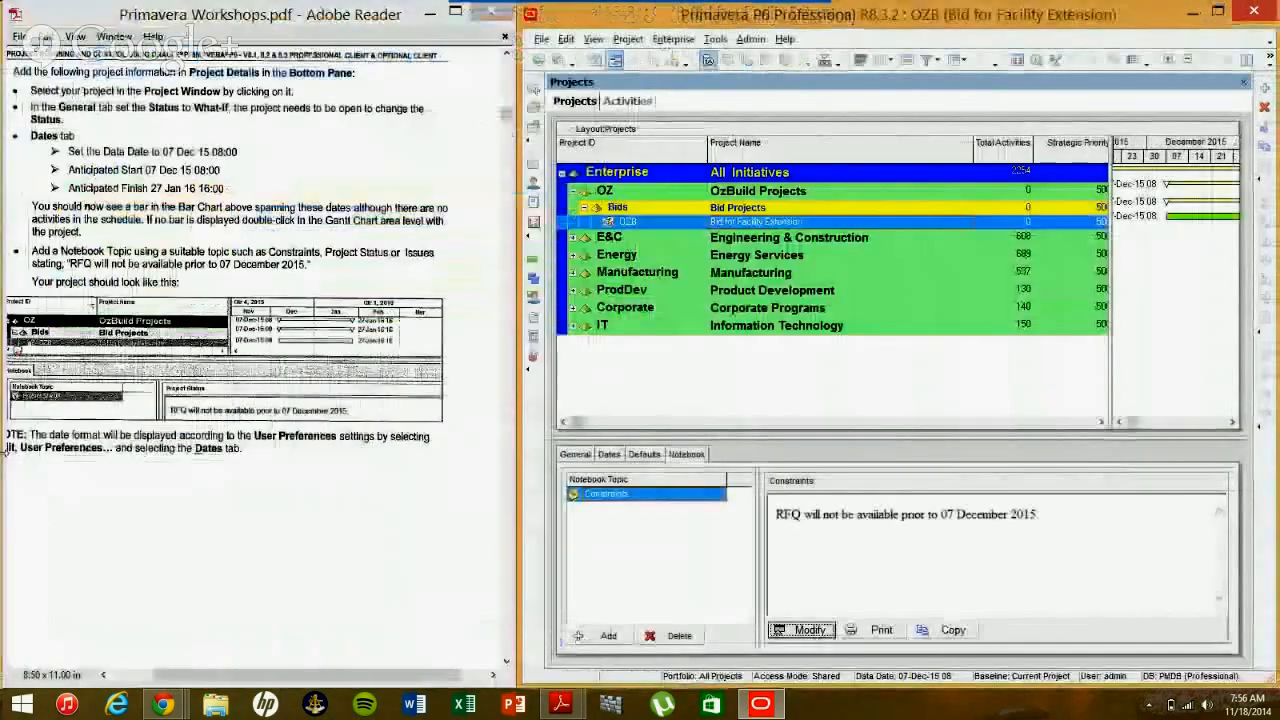
drag(178, 675, 160, 668)
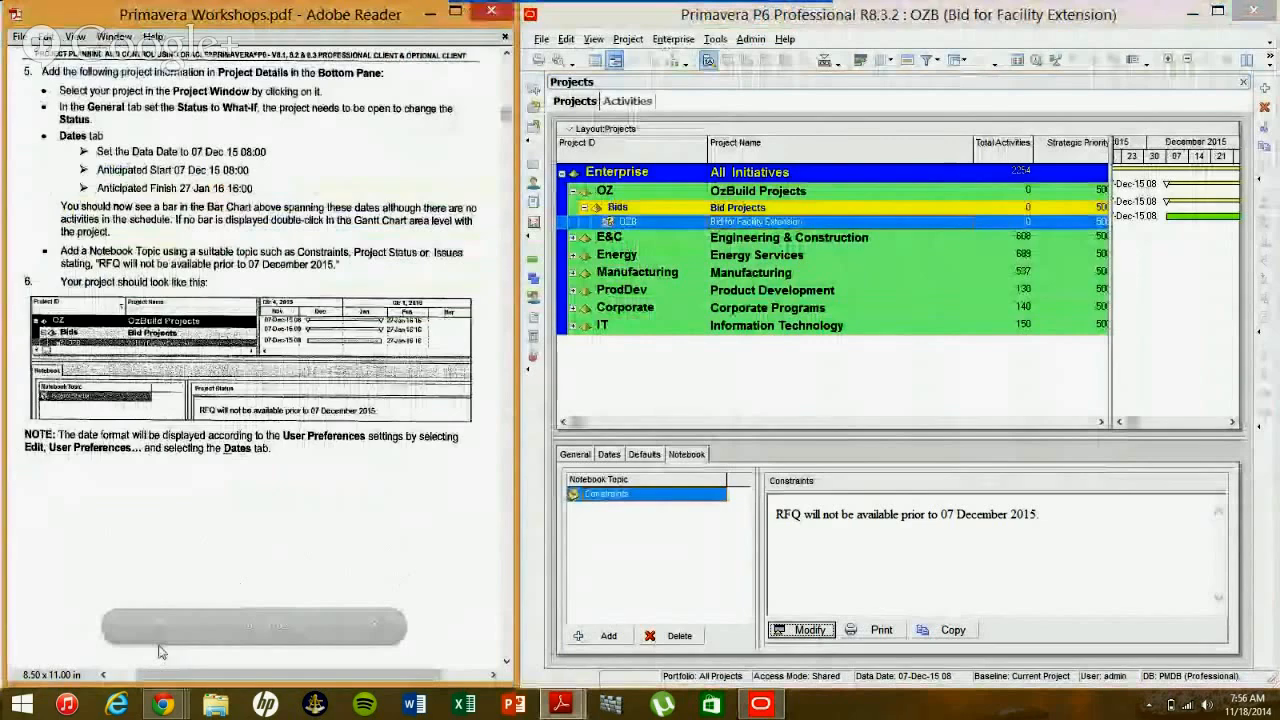
scroll(160, 652, down, 10)
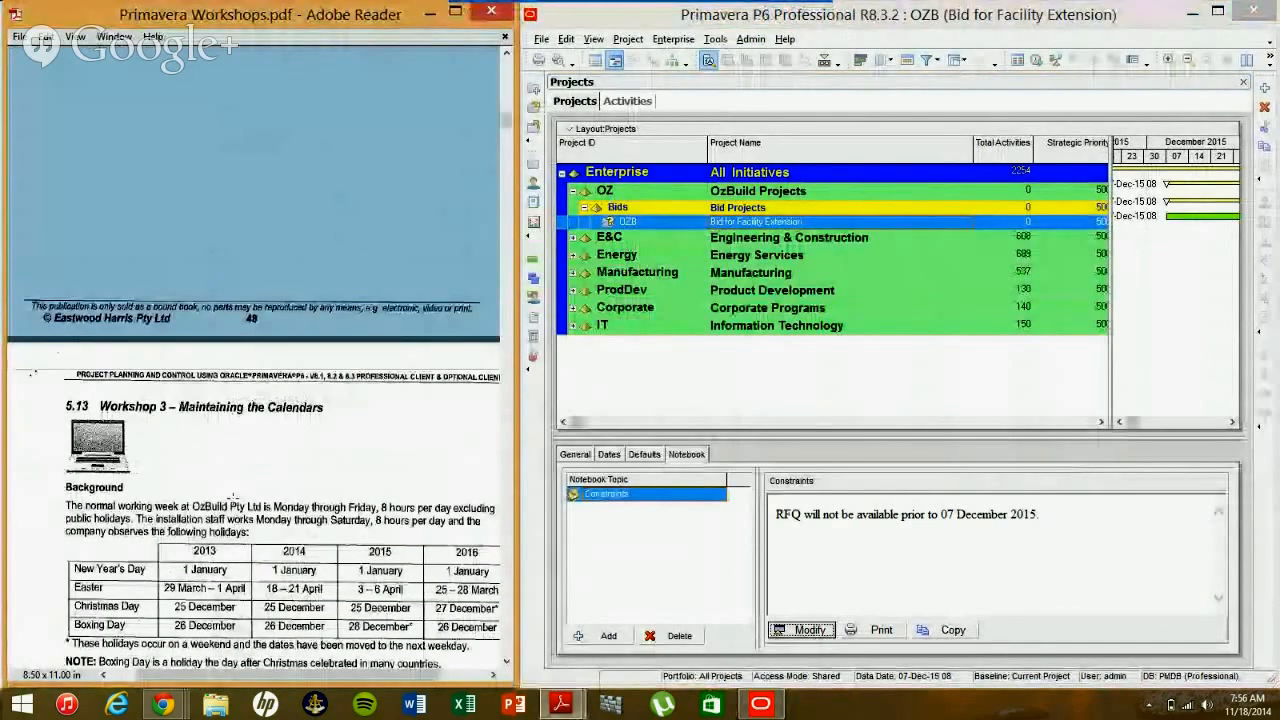
scroll(231, 499, up, 8)
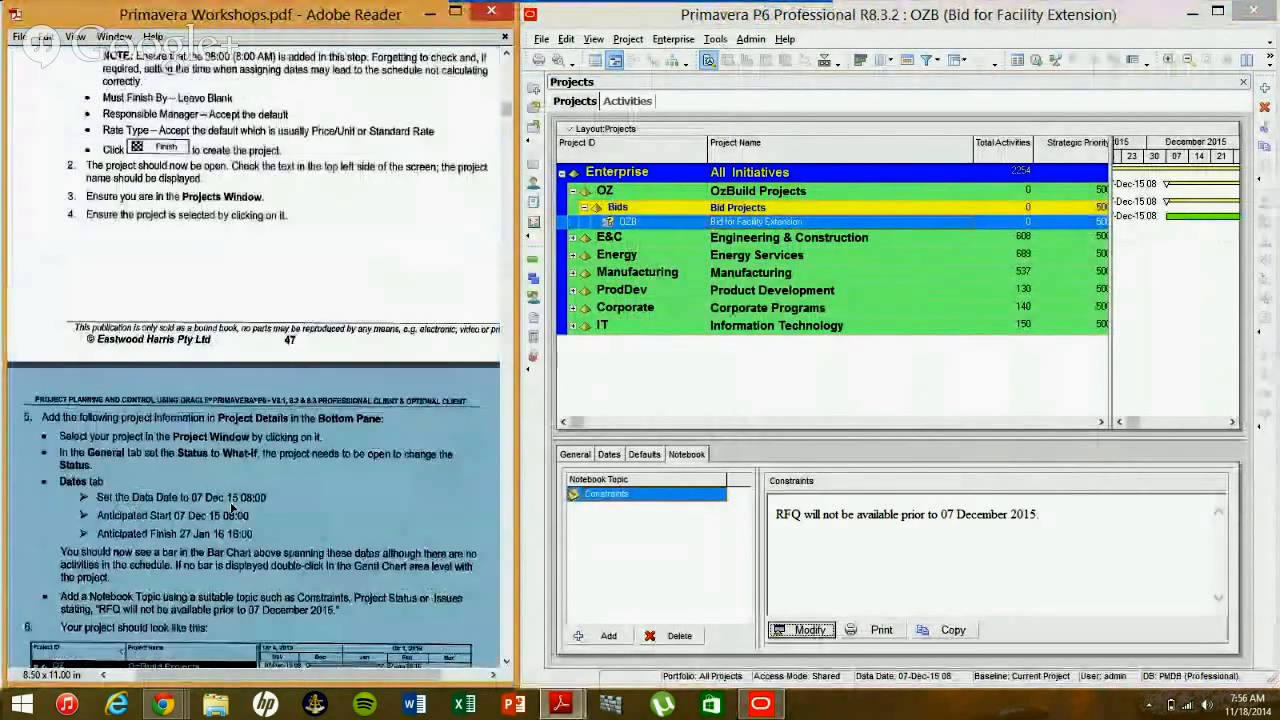
scroll(231, 509, up, 5)
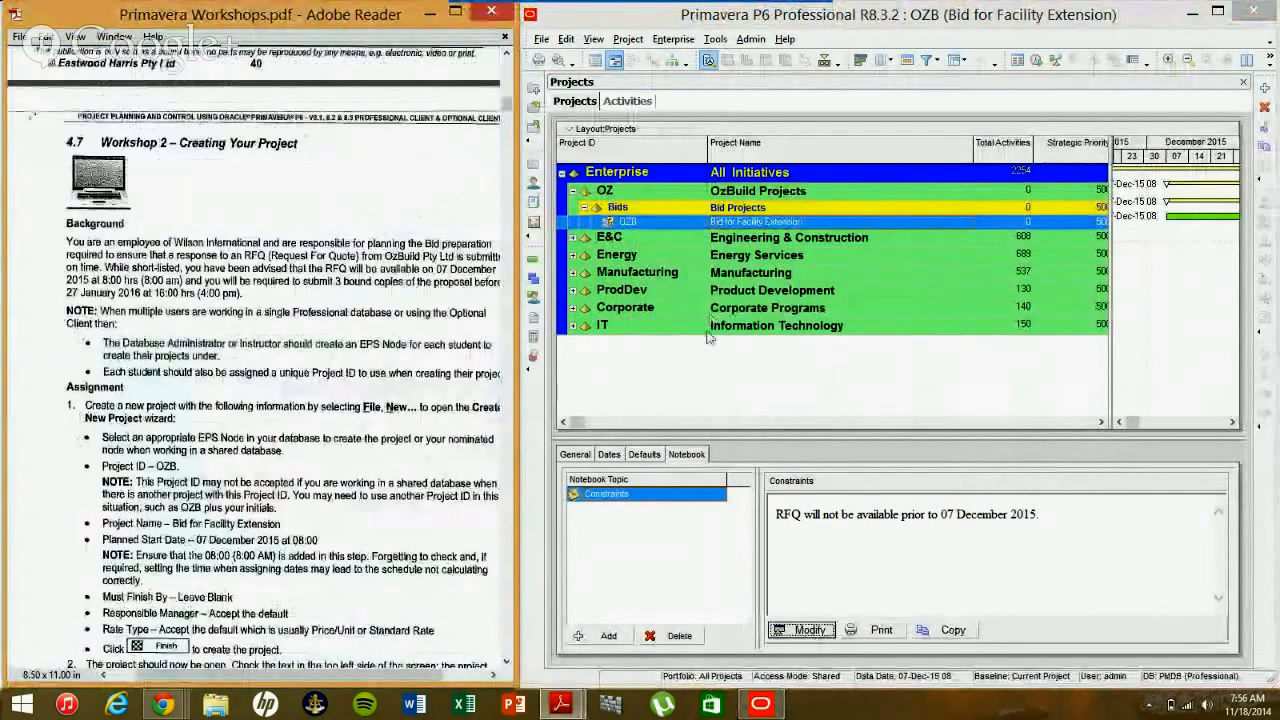
key(Down)
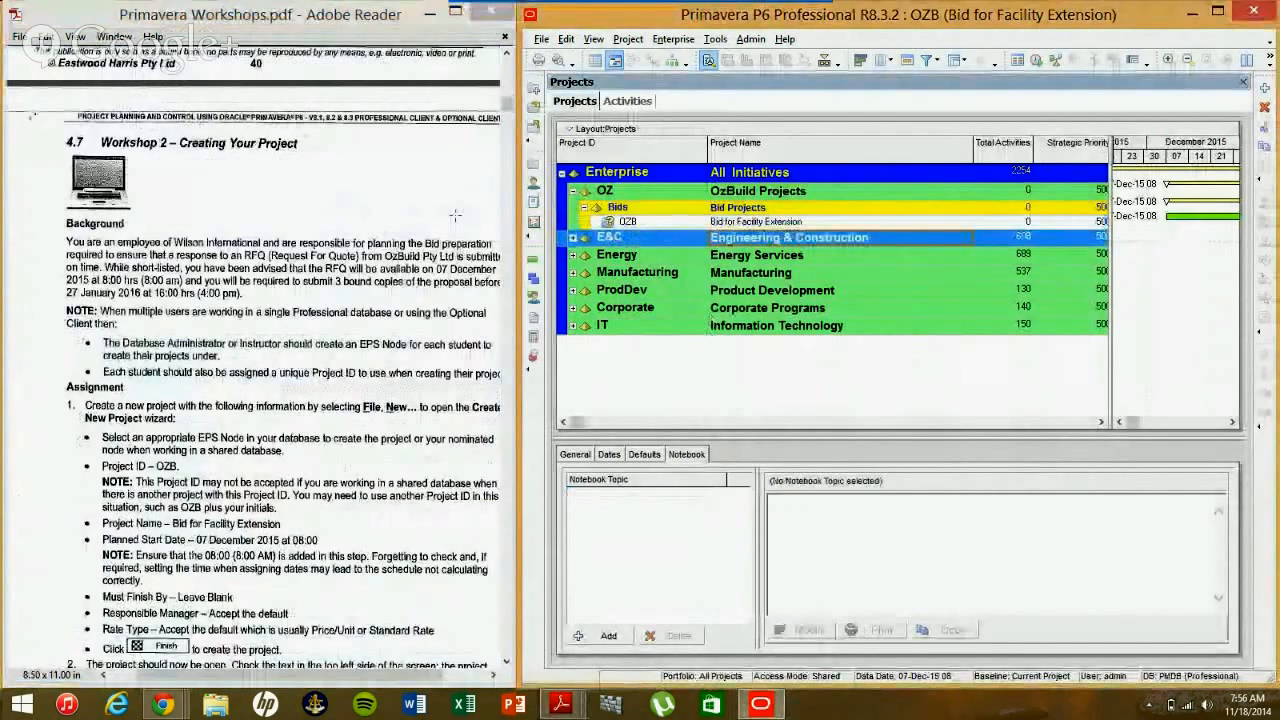